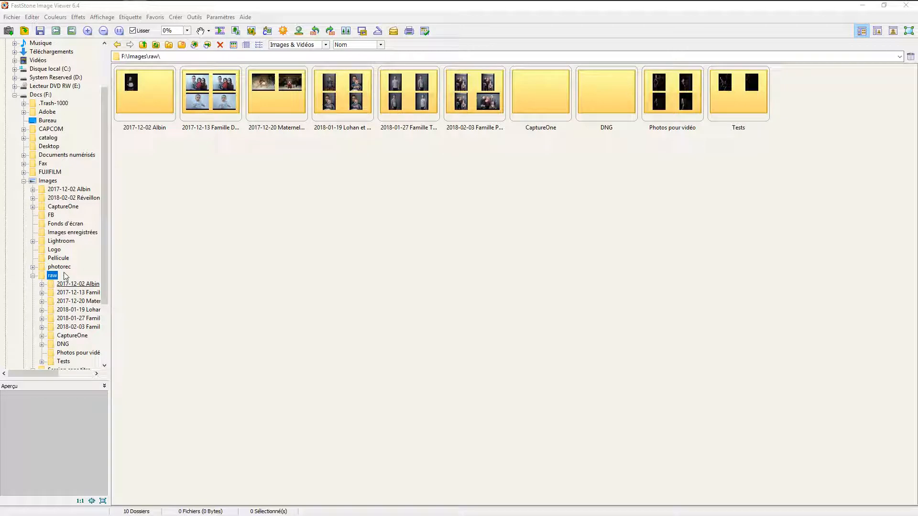
- Open the Photos pour vidéo folder inside F:\Images\raw to view its RAW files
{"action": "left_click_drag", "start_coordinate": [102, 251], "coordinate": [101, 273]}
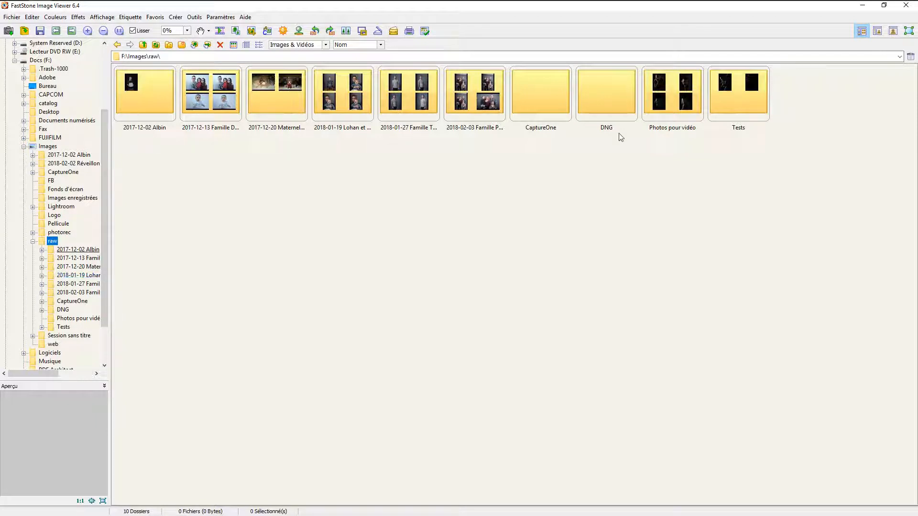
{"action": "double_click", "coordinate": [677, 98]}
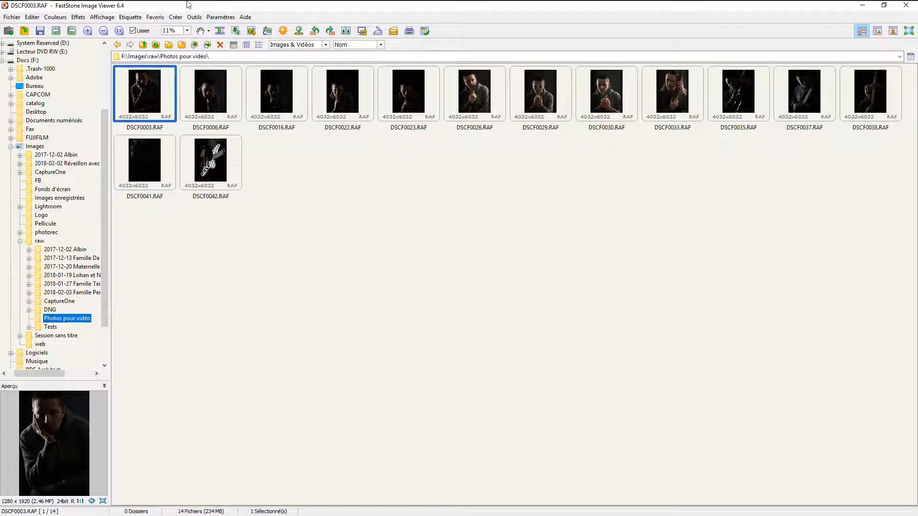
- Switch to Capture One and open the Photos pour vidéo folder under Docs (F:), Images, raw in the library
{"action": "mouse_move", "coordinate": [187, 4]}
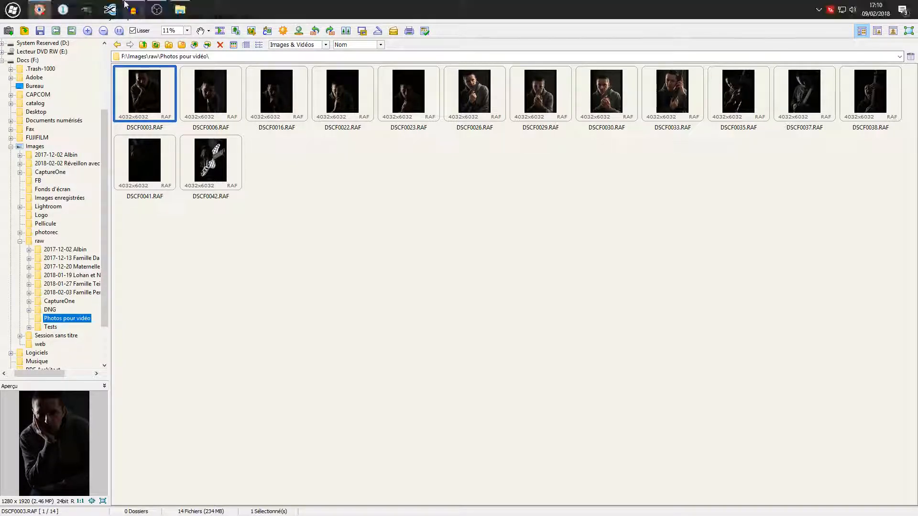
{"action": "left_click", "coordinate": [68, 7]}
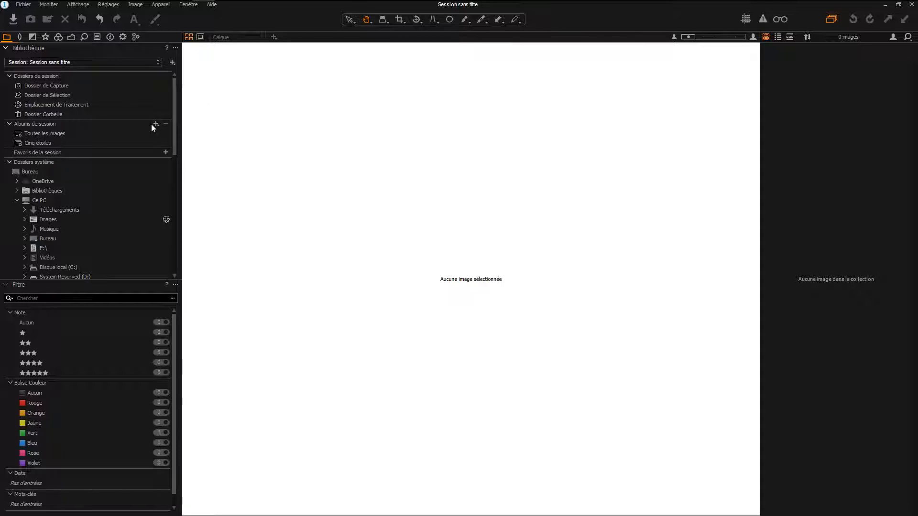
{"action": "scroll", "coordinate": [152, 127], "scroll_direction": "down", "scroll_amount": 3}
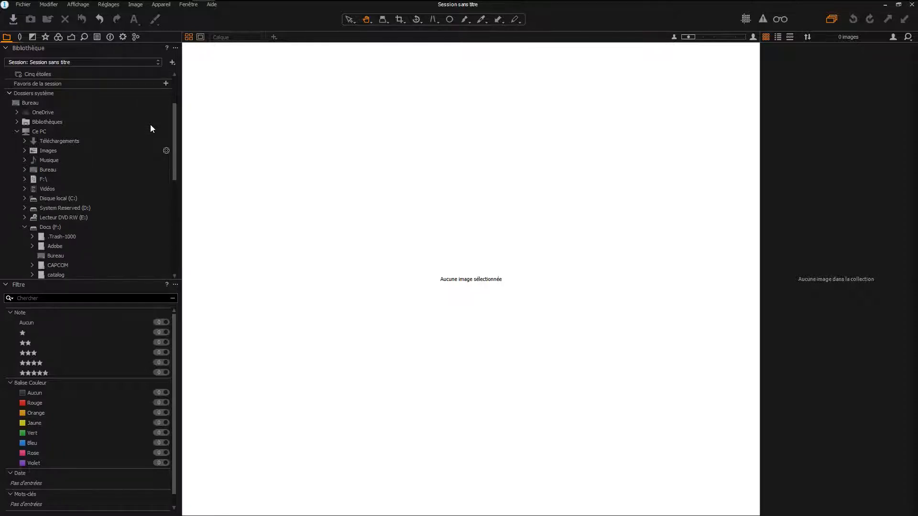
{"action": "scroll", "coordinate": [151, 121], "scroll_direction": "down", "scroll_amount": 4}
{"action": "scroll", "coordinate": [150, 119], "scroll_direction": "down", "scroll_amount": 4}
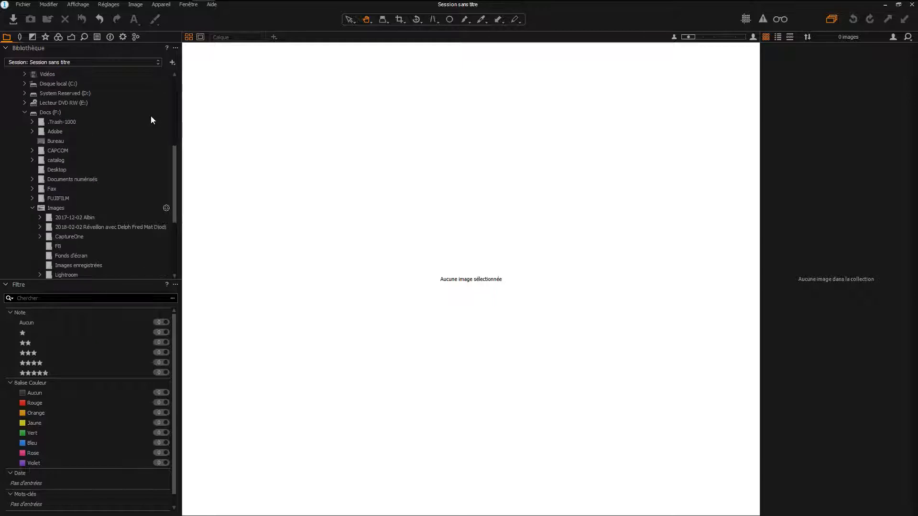
{"action": "scroll", "coordinate": [66, 160], "scroll_direction": "down", "scroll_amount": 2}
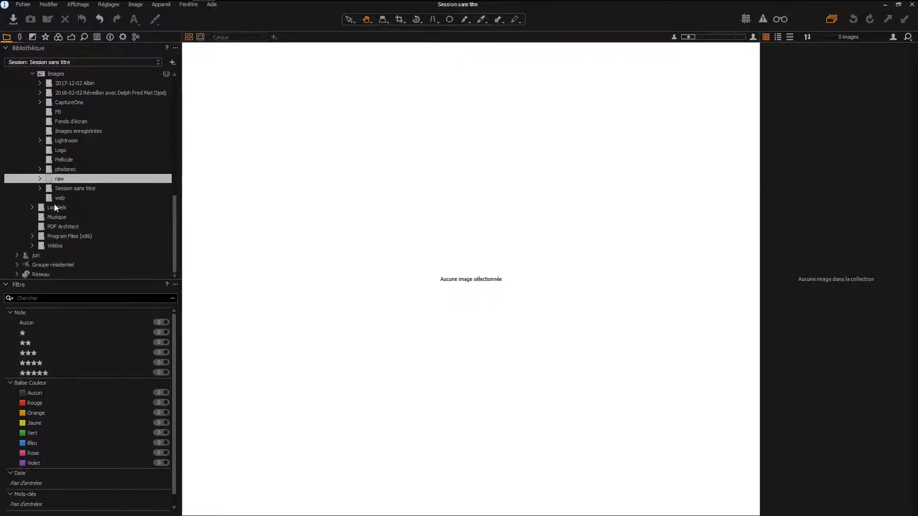
{"action": "left_click", "coordinate": [40, 181]}
{"action": "left_click", "coordinate": [40, 179]}
{"action": "scroll", "coordinate": [108, 179], "scroll_direction": "down", "scroll_amount": 3}
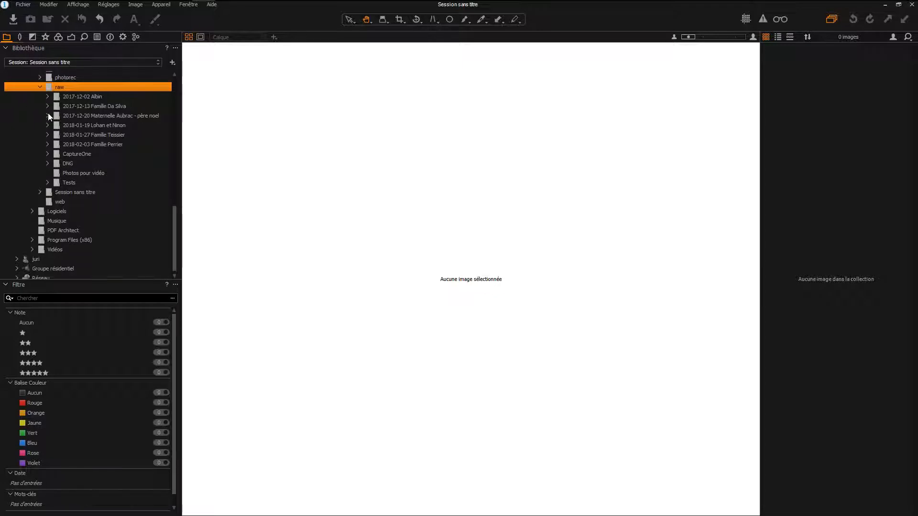
{"action": "left_click", "coordinate": [79, 173]}
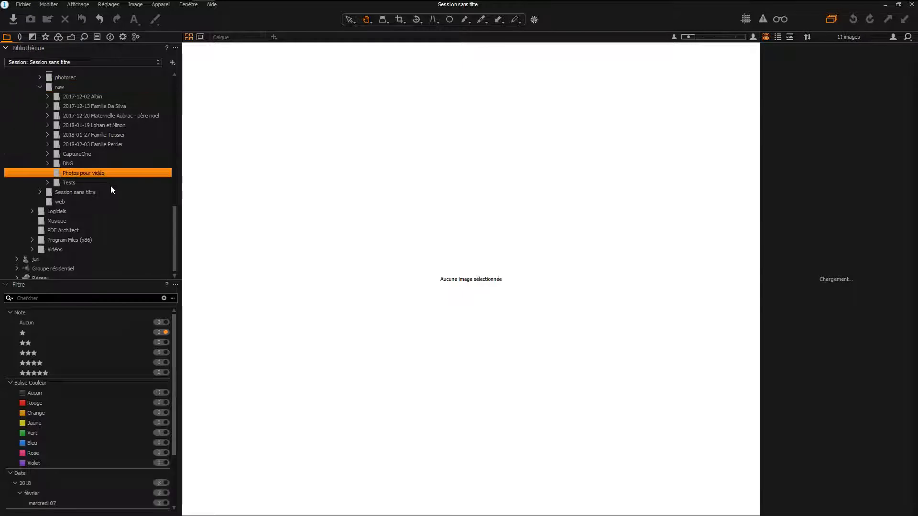
{"action": "double_click", "coordinate": [86, 175]}
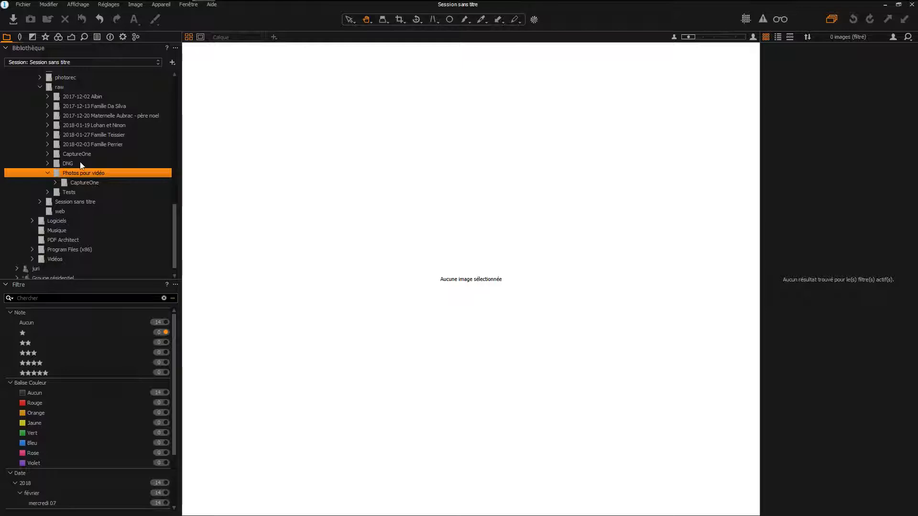
- Turn off the one-star rating filter for the Photos pour vidéo folder
{"action": "left_click", "coordinate": [78, 163]}
{"action": "left_click", "coordinate": [73, 172]}
{"action": "left_click", "coordinate": [167, 333]}
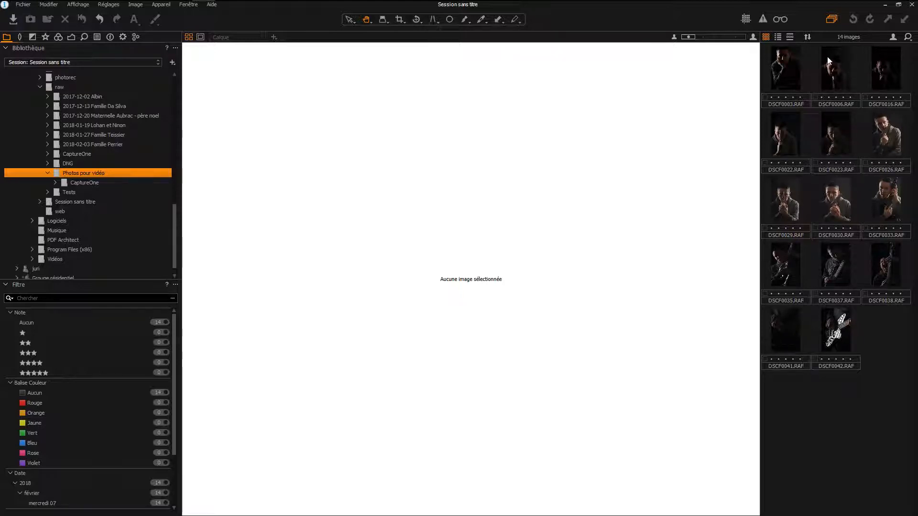
- Narrow the thumbnail browser to two columns and display DSCF0023.RAF in the viewer
{"action": "left_click", "coordinate": [893, 37]}
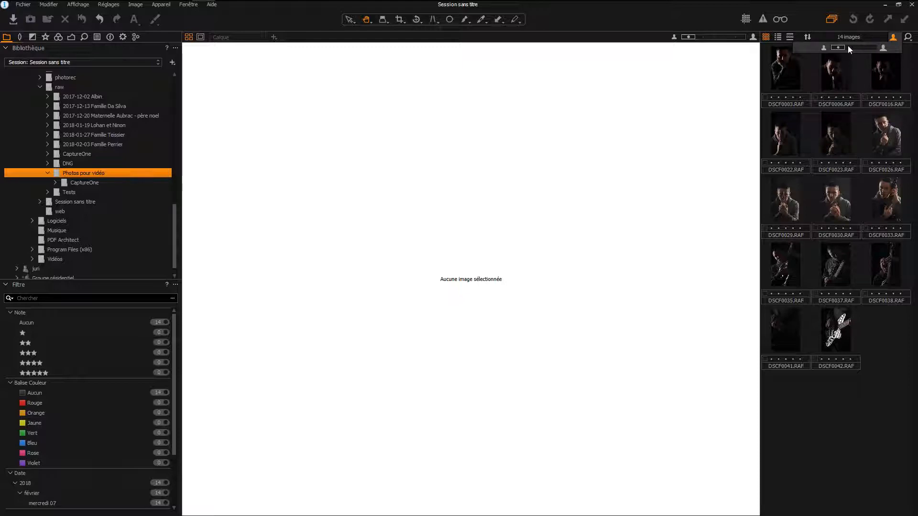
{"action": "mouse_move", "coordinate": [845, 47]}
{"action": "left_mouse_down"}
{"action": "mouse_move", "coordinate": [859, 46]}
{"action": "mouse_move", "coordinate": [836, 47]}
{"action": "left_mouse_up"}
{"action": "left_click", "coordinate": [761, 92]}
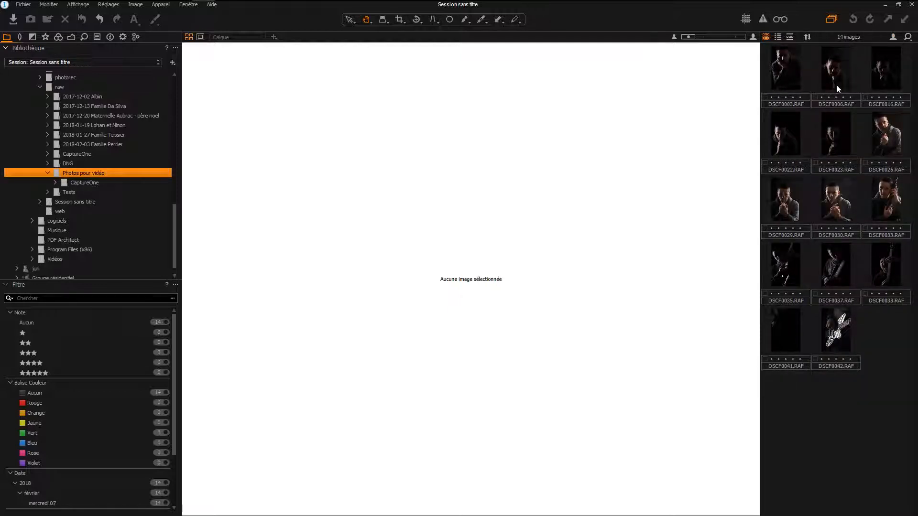
{"action": "left_click_drag", "start_coordinate": [762, 93], "coordinate": [847, 111]}
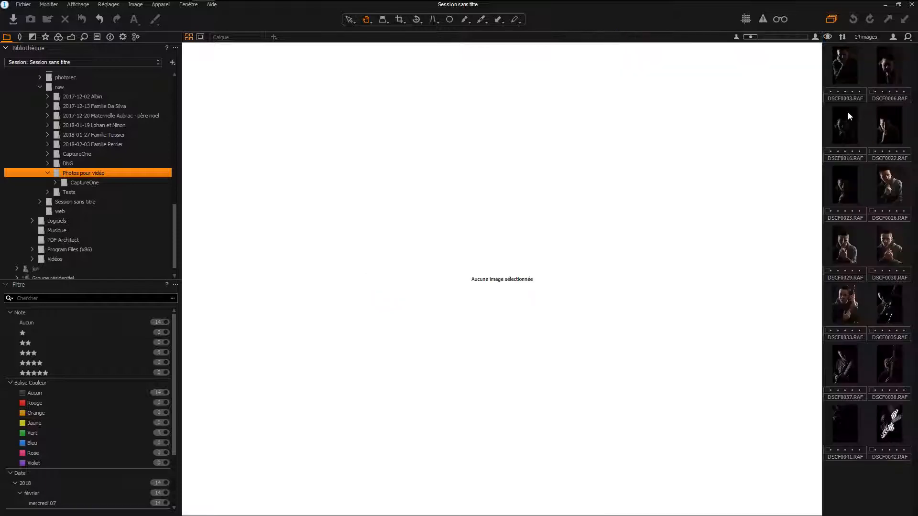
{"action": "left_click_drag", "start_coordinate": [800, 113], "coordinate": [794, 113]}
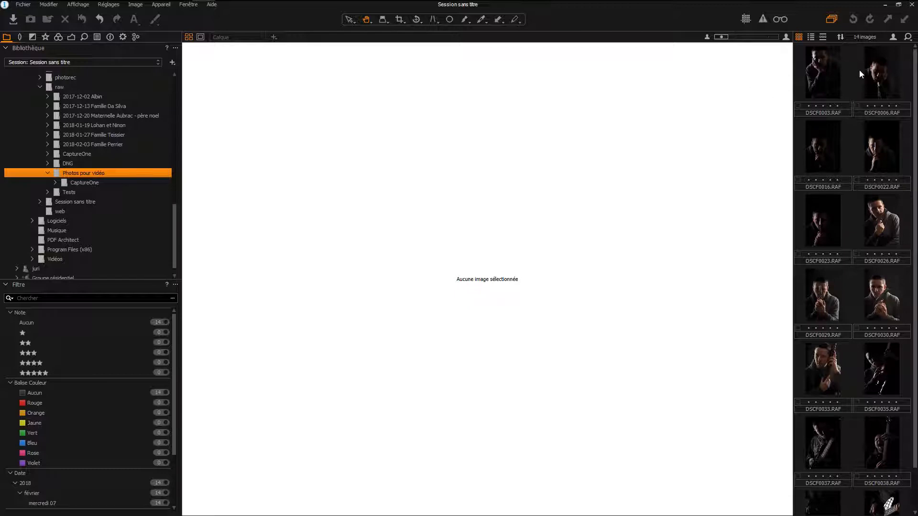
{"action": "left_click", "coordinate": [828, 222]}
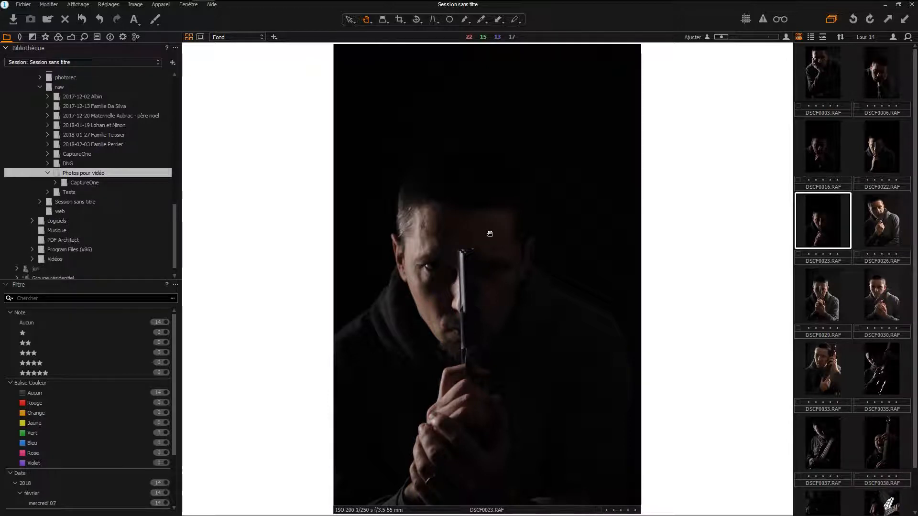
- Switch to FastStone Image Viewer, inspect the CaptureOne subfolder's contents, and return to the Photos pour vidéo folder
{"action": "mouse_move", "coordinate": [286, 1]}
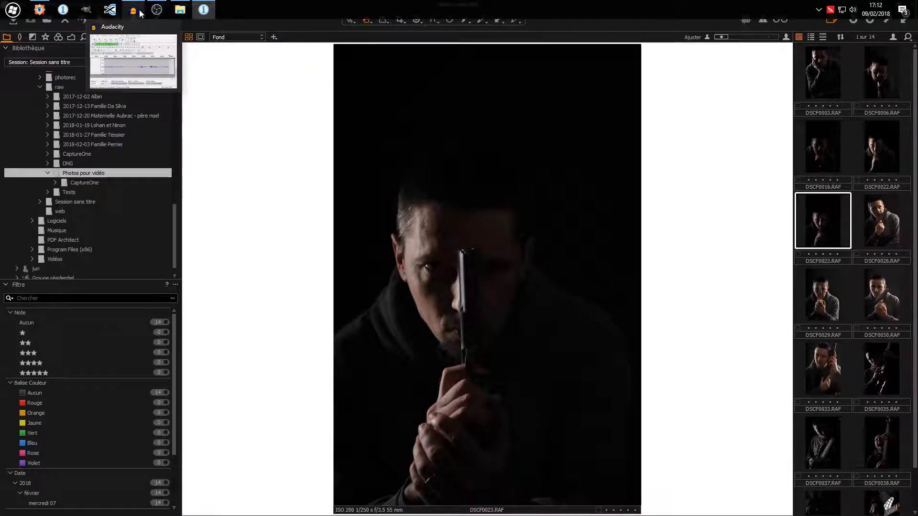
{"action": "mouse_move", "coordinate": [42, 7]}
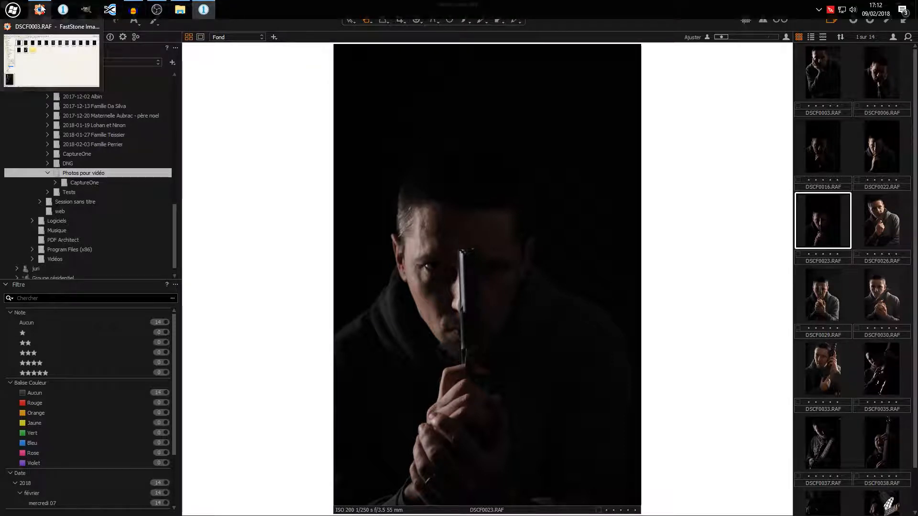
{"action": "left_click", "coordinate": [42, 7]}
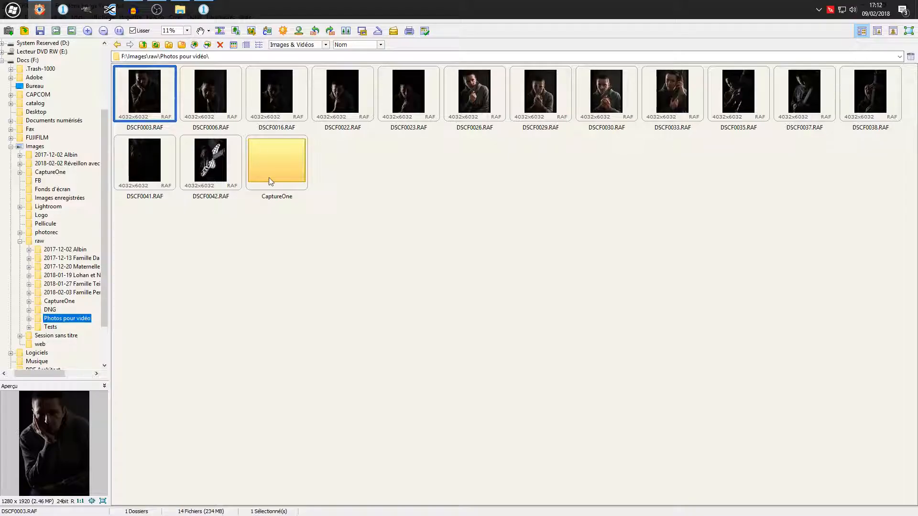
{"action": "double_click", "coordinate": [291, 158]}
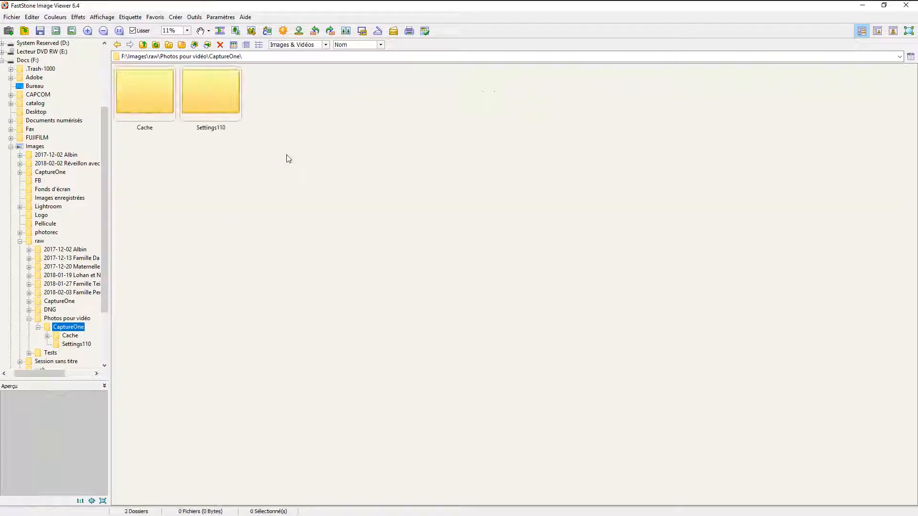
{"action": "left_click", "coordinate": [67, 318]}
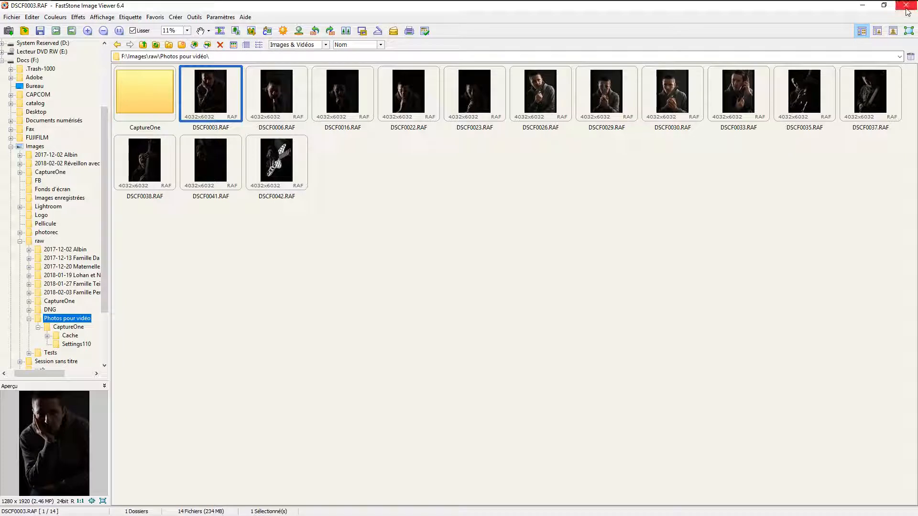
- Switch back to Capture One and widen the thumbnail browser to four columns
{"action": "mouse_move", "coordinate": [433, 4]}
{"action": "left_click", "coordinate": [210, 7]}
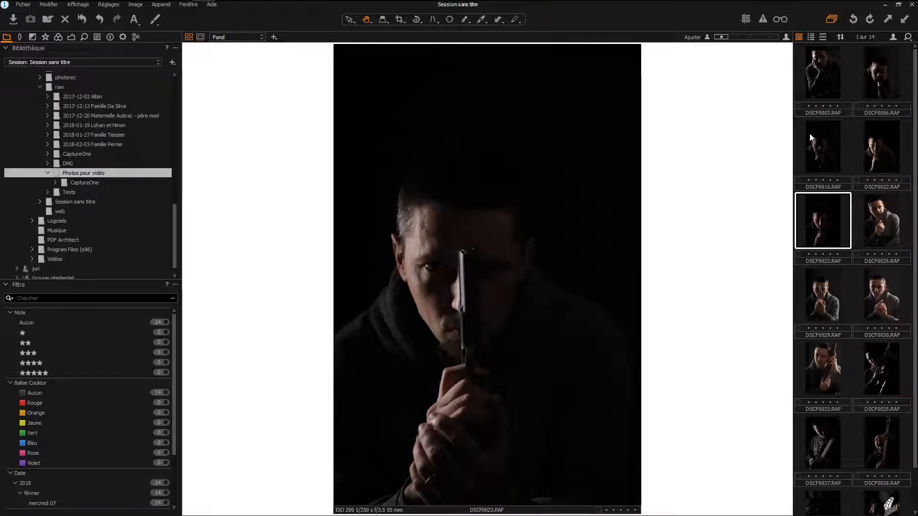
{"action": "left_click_drag", "start_coordinate": [799, 137], "coordinate": [730, 142]}
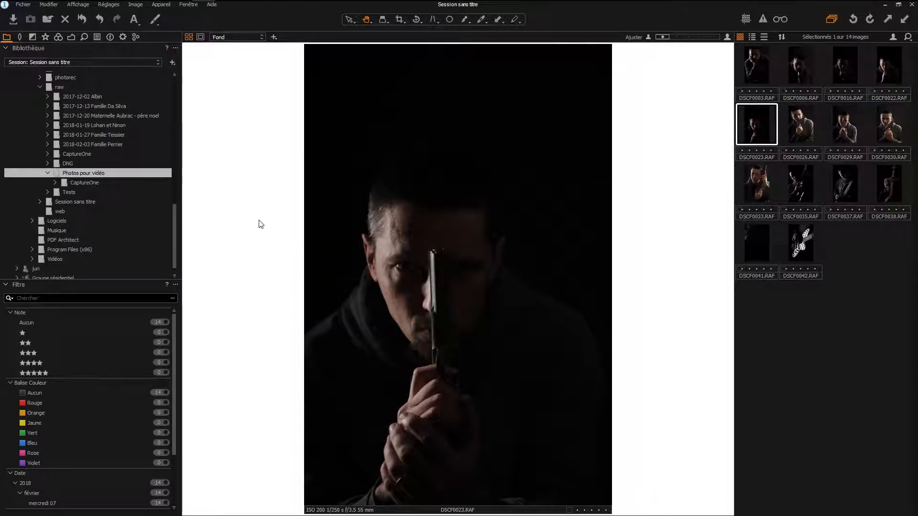
{"action": "right_click", "coordinate": [105, 174]}
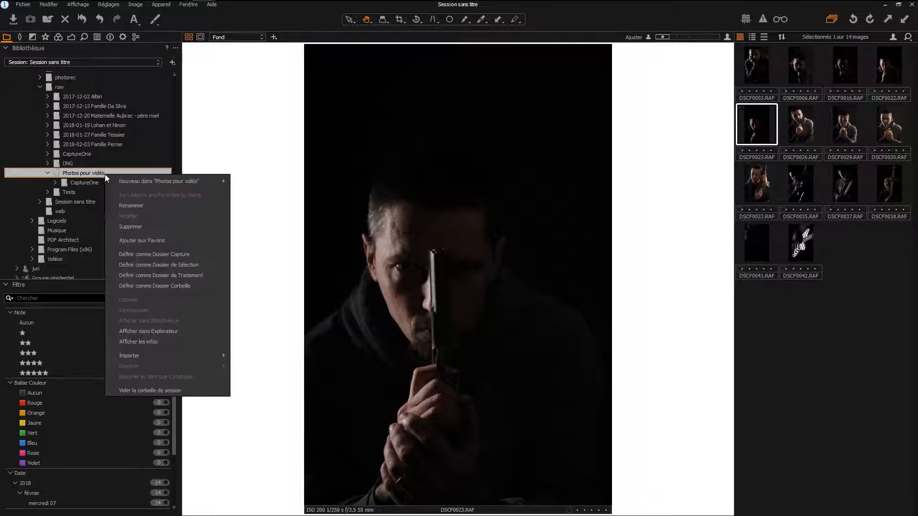
{"action": "mouse_move", "coordinate": [151, 180]}
{"action": "left_click", "coordinate": [261, 228]}
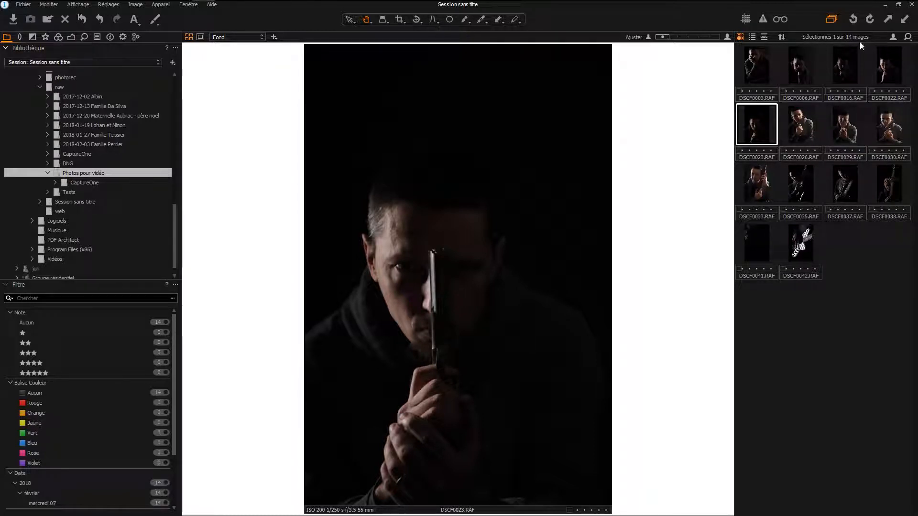
- Enlarge the browser thumbnails to three columns and view the bass guitar photos DSCF0033, DSCF0035, DSCF0037 and DSCF0038
{"action": "left_click", "coordinate": [893, 36]}
{"action": "mouse_move", "coordinate": [845, 47]}
{"action": "left_mouse_down"}
{"action": "mouse_move", "coordinate": [856, 47]}
{"action": "mouse_move", "coordinate": [843, 50]}
{"action": "left_mouse_up"}
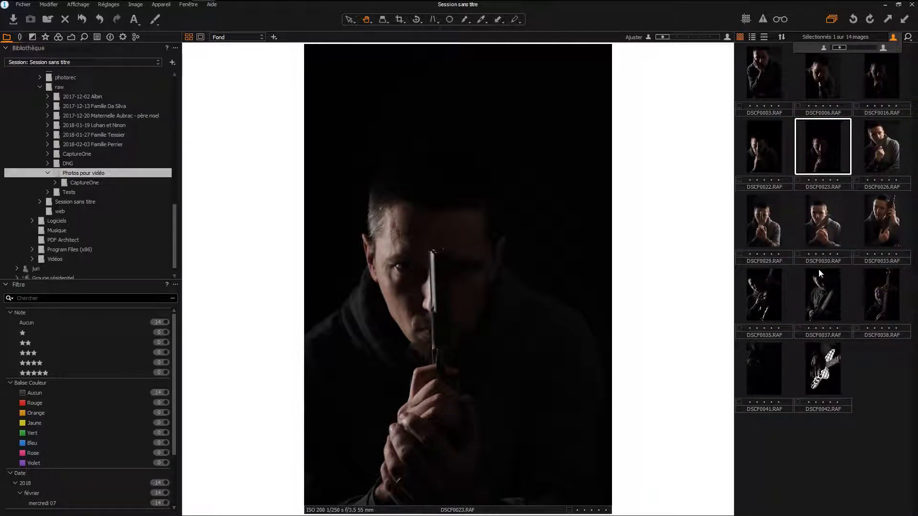
{"action": "left_click", "coordinate": [821, 305]}
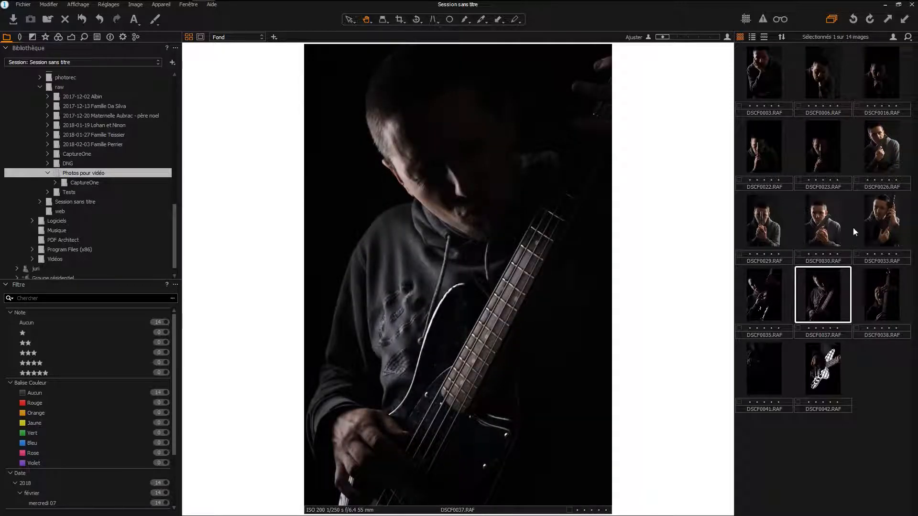
{"action": "left_click", "coordinate": [878, 218]}
{"action": "left_click", "coordinate": [770, 293]}
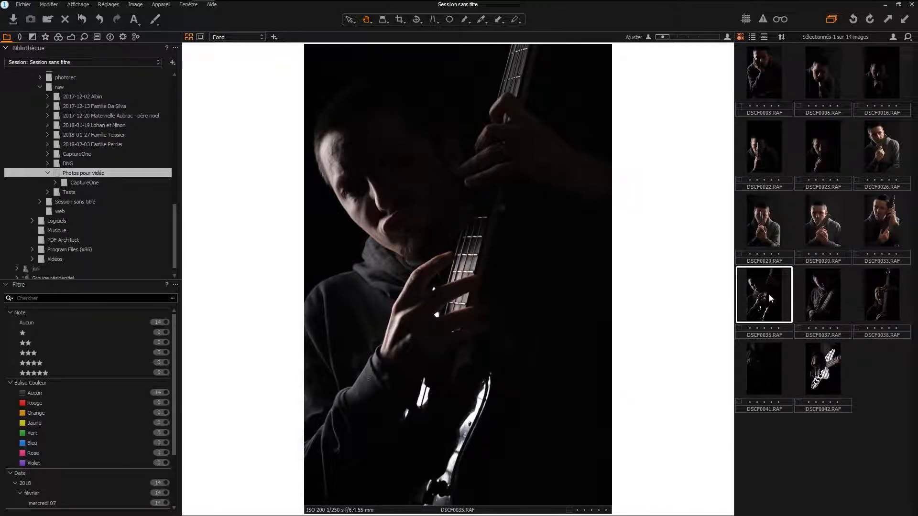
{"action": "left_click", "coordinate": [810, 290]}
{"action": "left_click", "coordinate": [885, 292]}
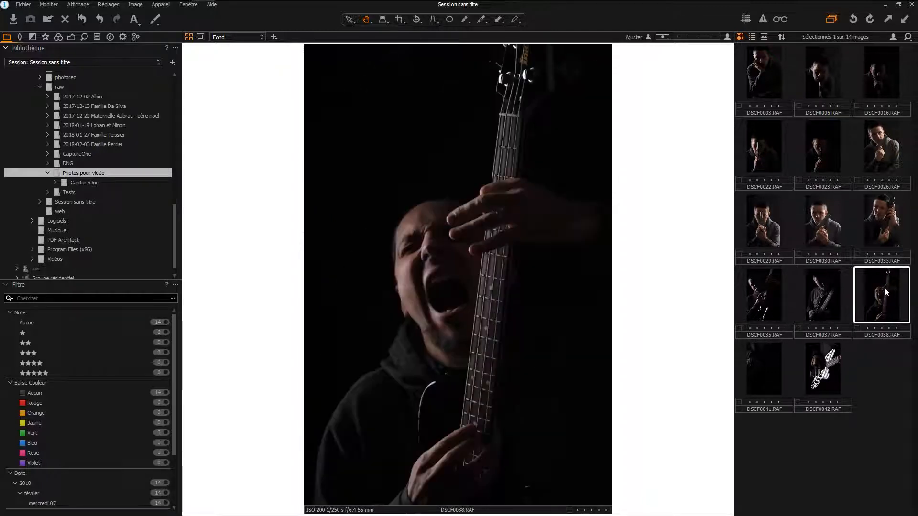
- Give the guitar close-ups DSCF0042.RAF and DSCF0041.RAF a one-star rating
{"action": "left_click", "coordinate": [819, 360]}
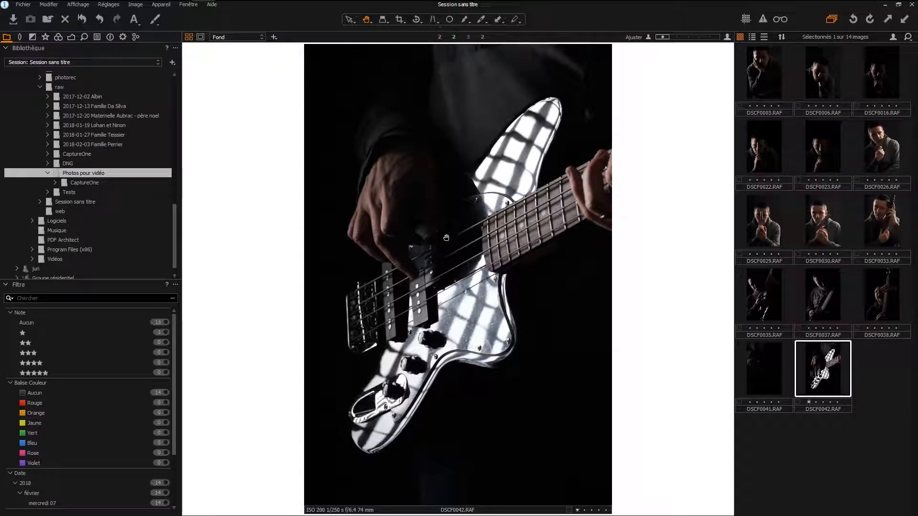
{"action": "left_click", "coordinate": [808, 402]}
{"action": "left_click", "coordinate": [763, 366]}
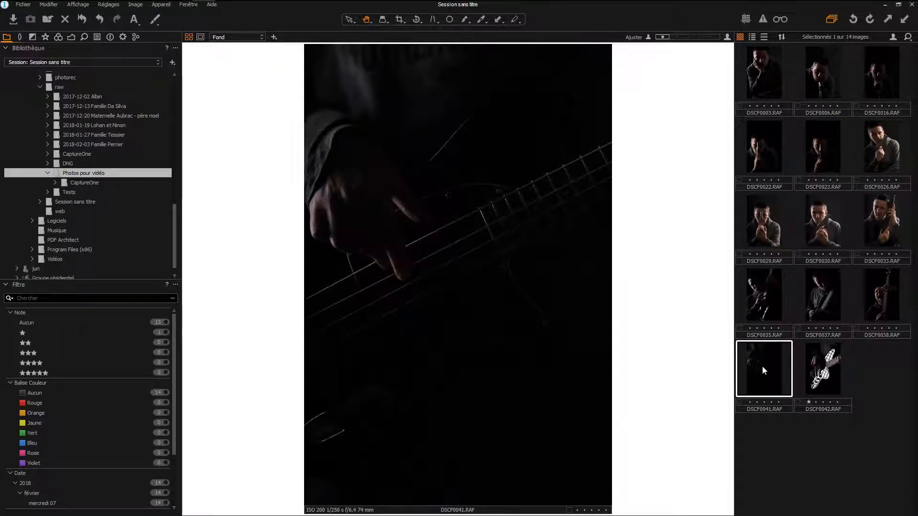
- Review the photos from DSCF0038.RAF back to DSCF0035.RAF and rate DSCF0035.RAF one star
{"action": "left_click", "coordinate": [876, 291]}
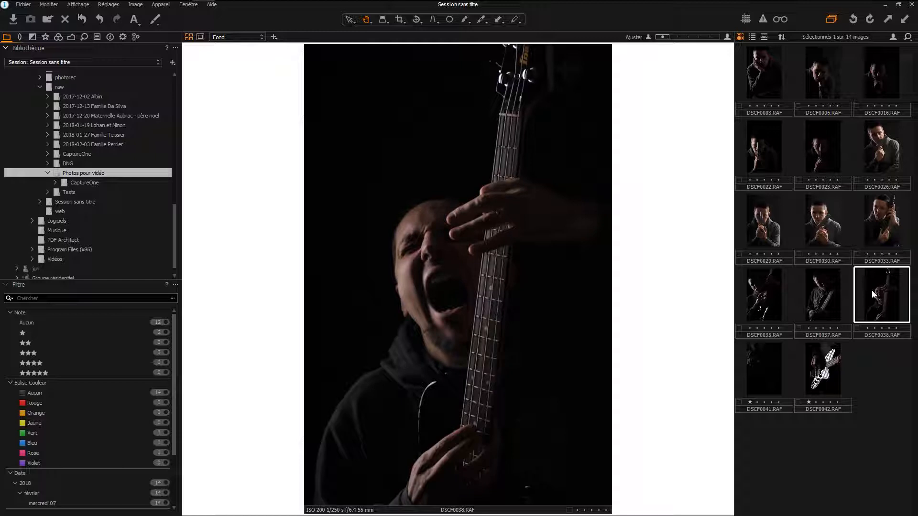
{"action": "key", "text": "Left"}
{"action": "key", "text": "Left"}
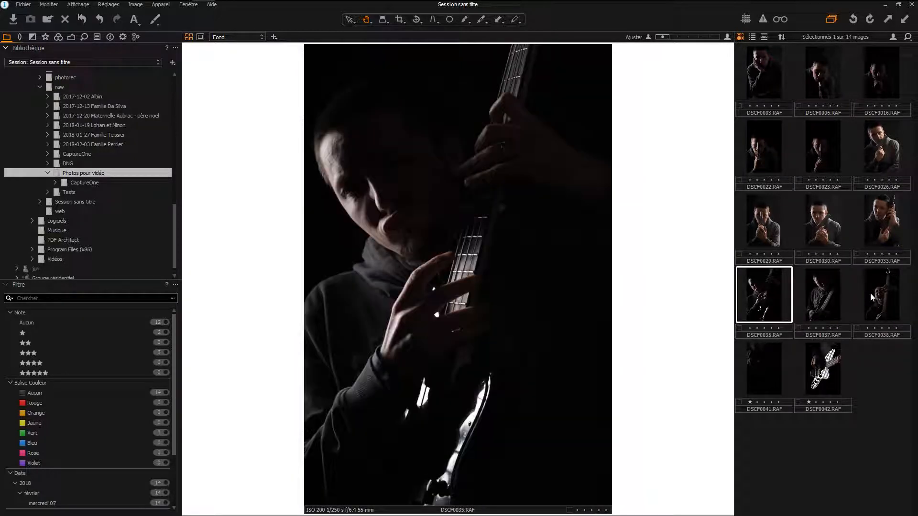
{"action": "key", "text": "1"}
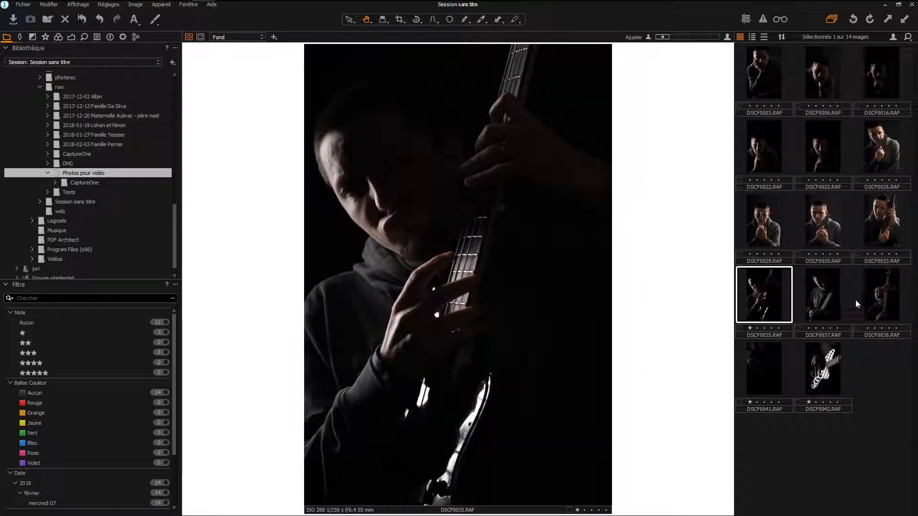
- View the portraits one by one from DSCF0030.RAF back to DSCF0006.RAF
{"action": "left_click", "coordinate": [818, 225]}
{"action": "key", "text": "Left"}
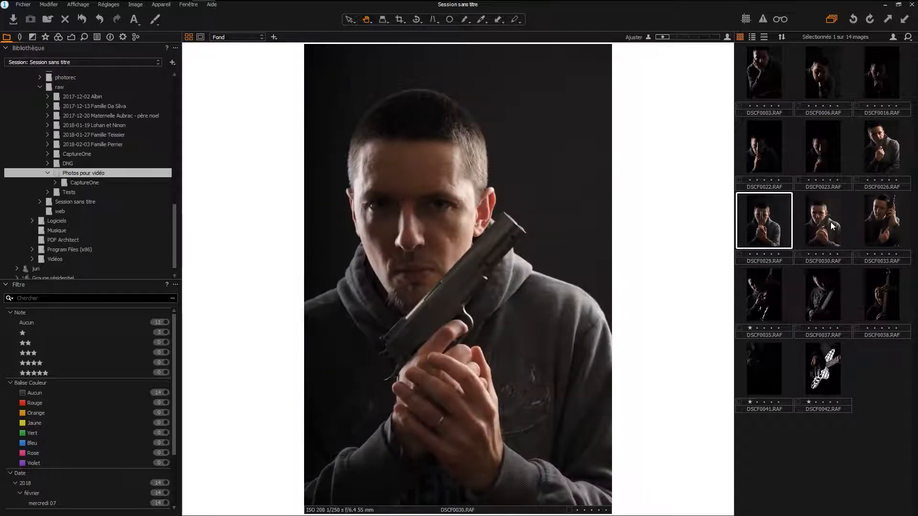
{"action": "key", "text": "Left"}
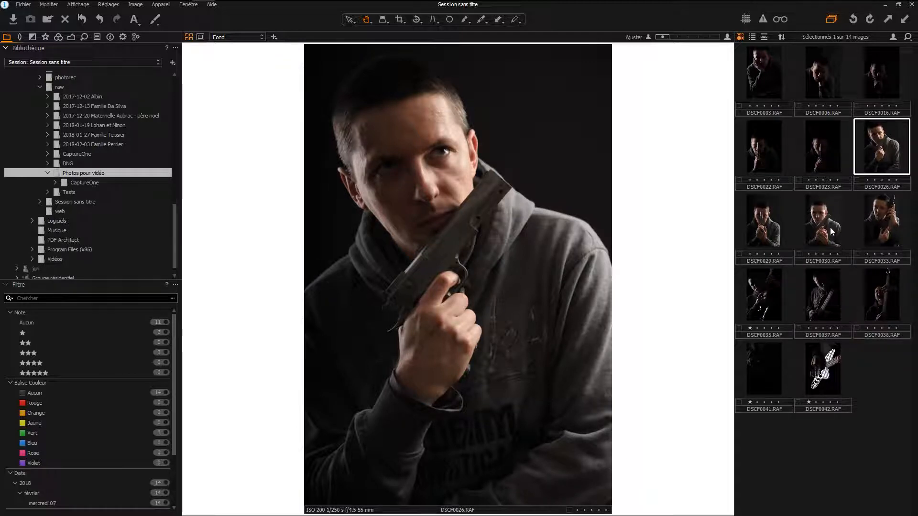
{"action": "key", "text": "Left"}
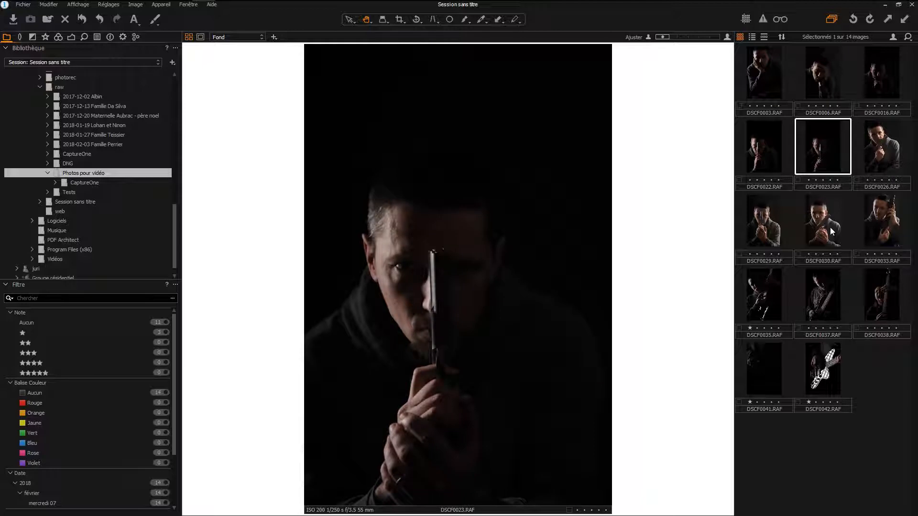
{"action": "key", "text": "Left"}
{"action": "key", "text": "Left"}
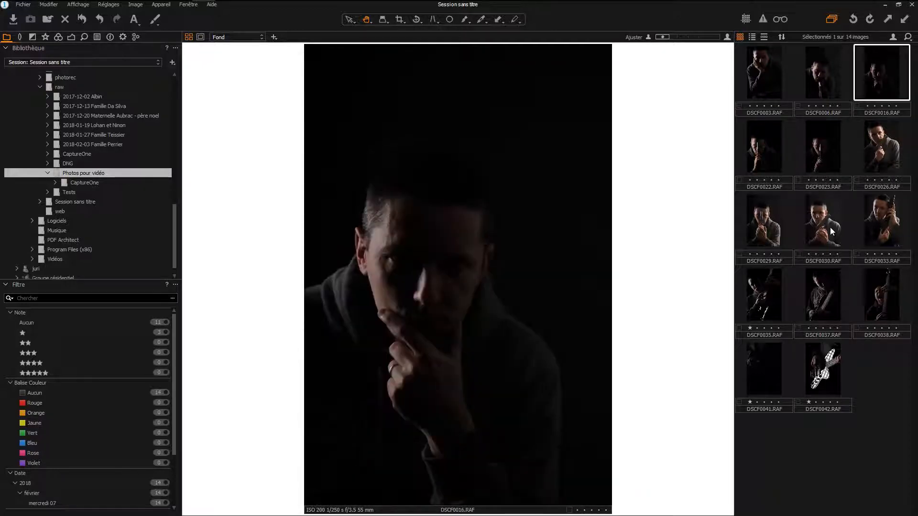
{"action": "key", "text": "Left"}
- Compare DSCF0022.RAF with DSCF0023.RAF and rate DSCF0022.RAF one star
{"action": "key", "text": "Right"}
{"action": "key", "text": "Right"}
{"action": "key", "text": "Right"}
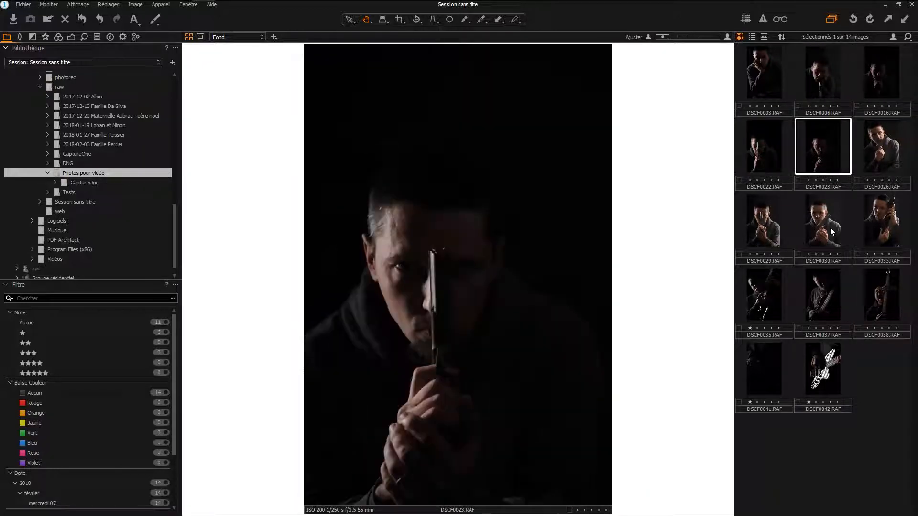
{"action": "key", "text": "Left"}
{"action": "key", "text": "1"}
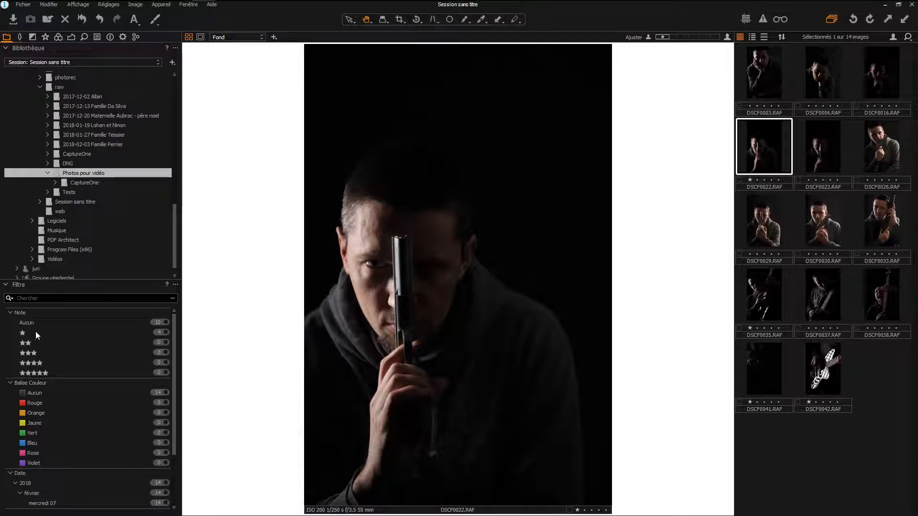
- Filter the photos to those rated one star and raise DSCF0035.RAF to two stars
{"action": "left_click", "coordinate": [166, 332]}
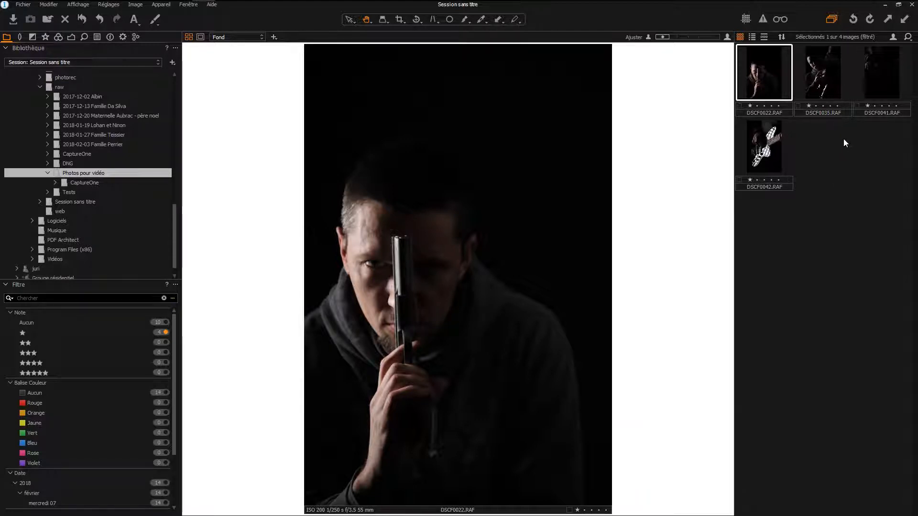
{"action": "left_click", "coordinate": [824, 81]}
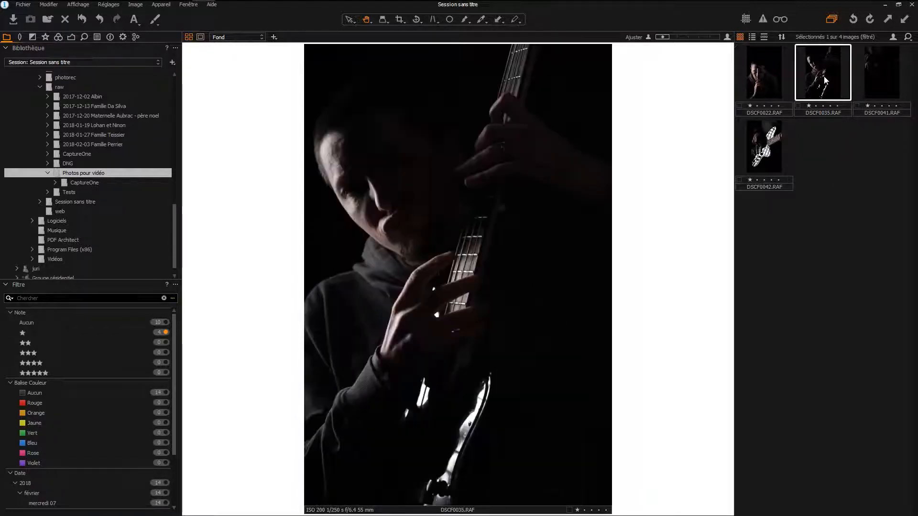
{"action": "key", "text": "2"}
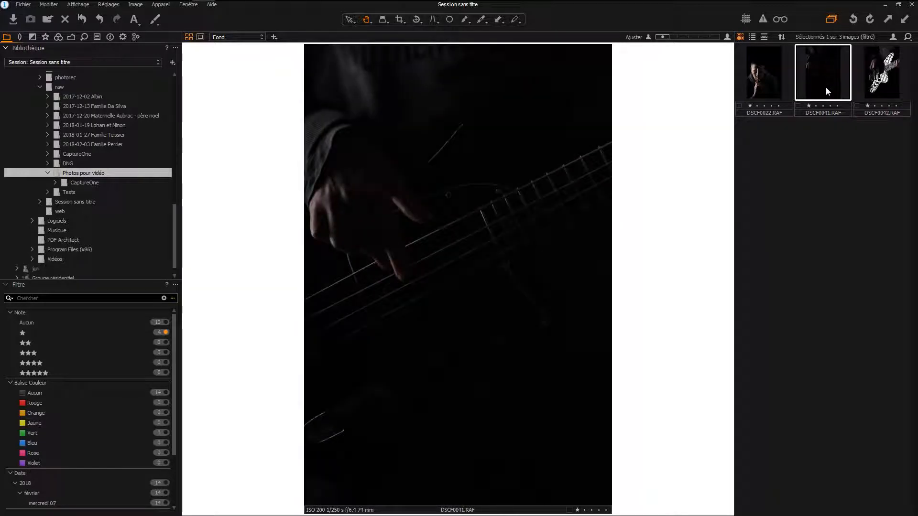
- Filter the photos to those rated two stars and set DSCF0035.RAF back to one star
{"action": "left_click", "coordinate": [167, 342]}
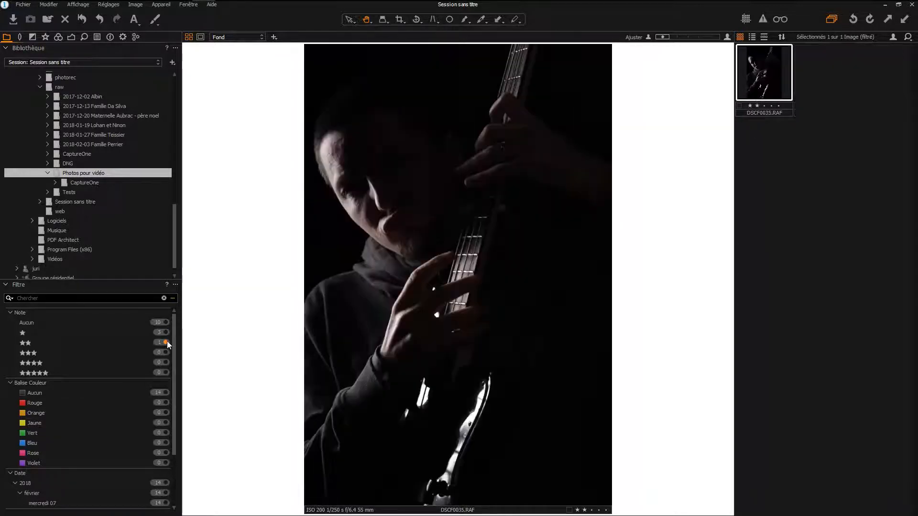
{"action": "left_click", "coordinate": [165, 342]}
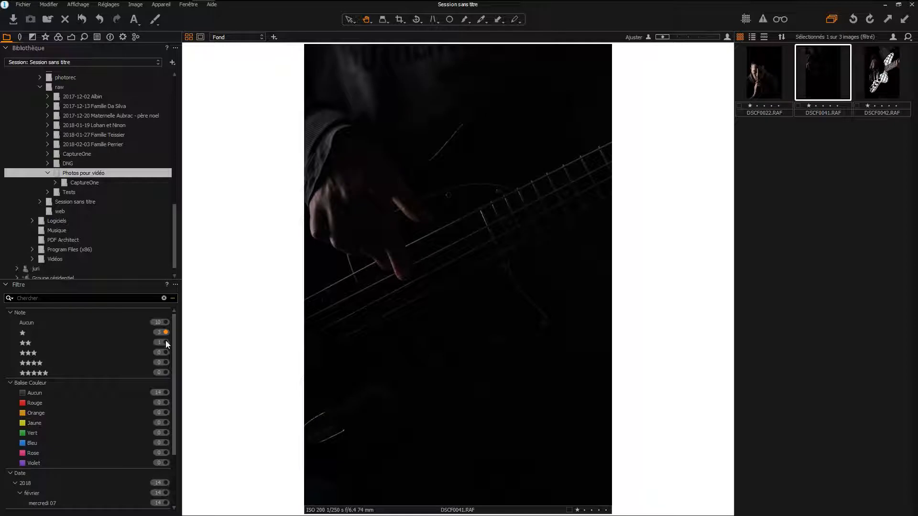
{"action": "left_click", "coordinate": [165, 341]}
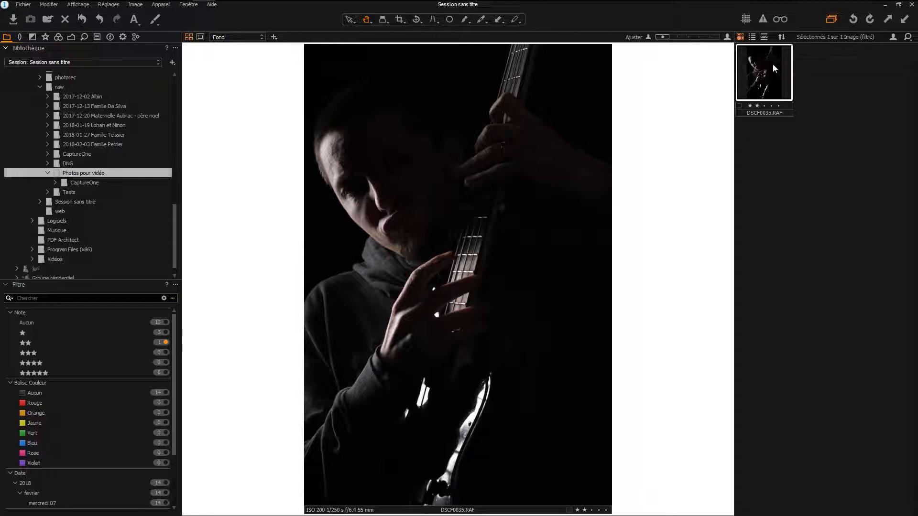
{"action": "key", "text": "1"}
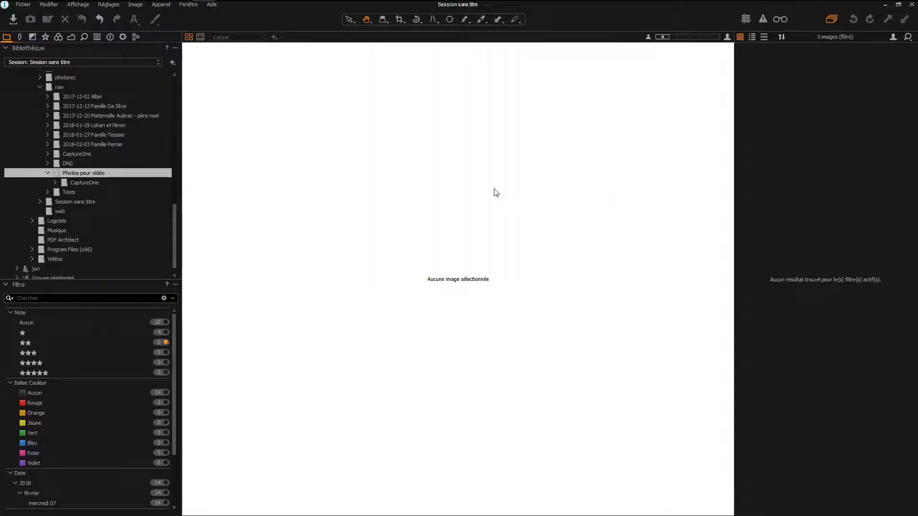
- Filter by one star, check the unrated photos, and finish with only the one-star photos shown
{"action": "left_click", "coordinate": [168, 332]}
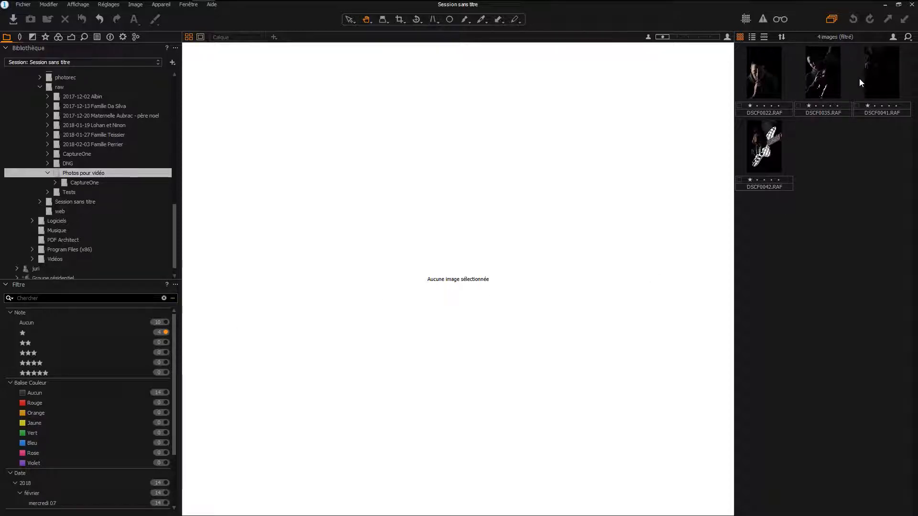
{"action": "left_click", "coordinate": [166, 323]}
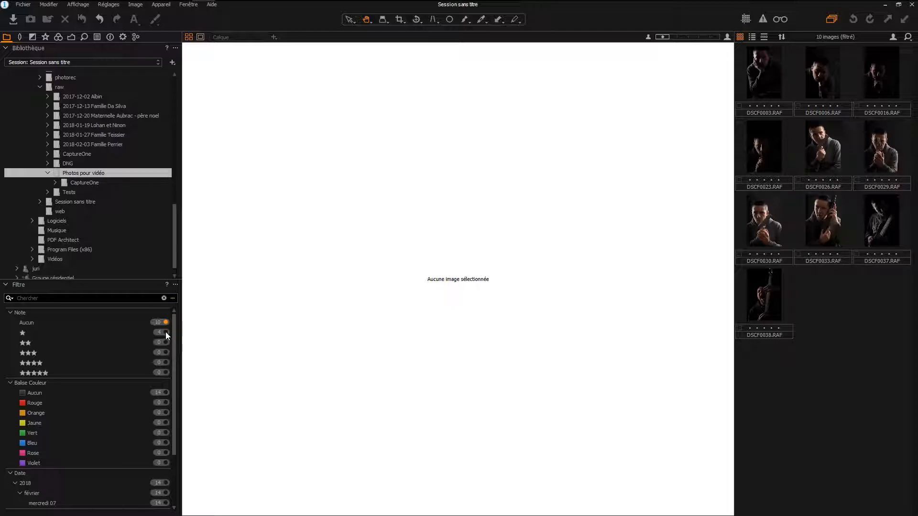
{"action": "left_click", "coordinate": [166, 332]}
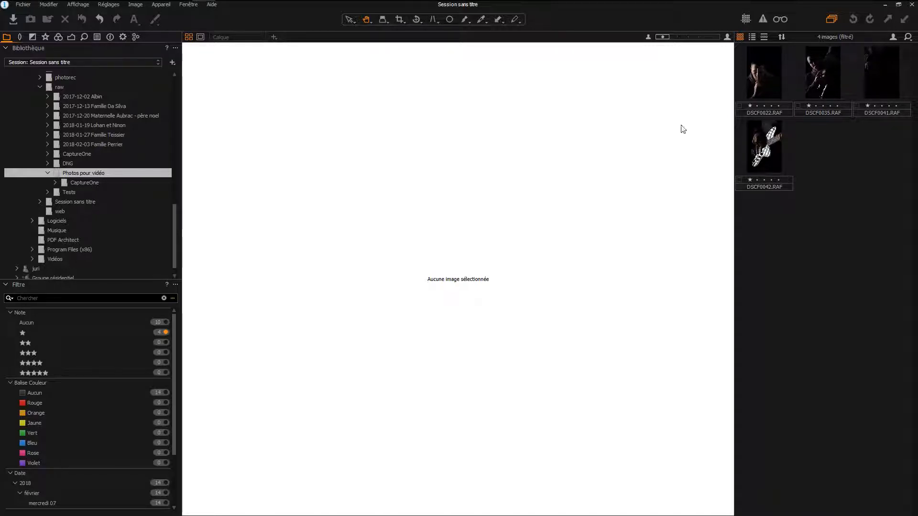
- Look at the colour tag choices available for DSCF0022.RAF without applying one
{"action": "right_click", "coordinate": [768, 73]}
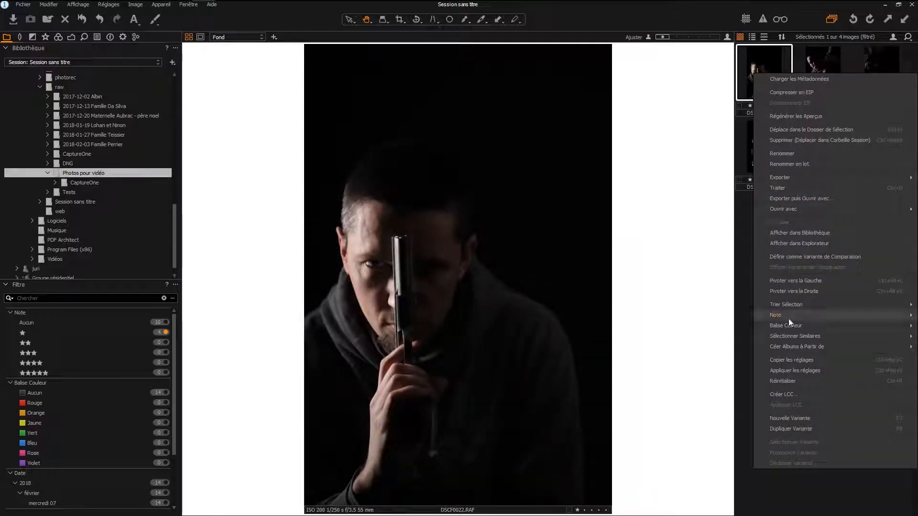
{"action": "mouse_move", "coordinate": [791, 334]}
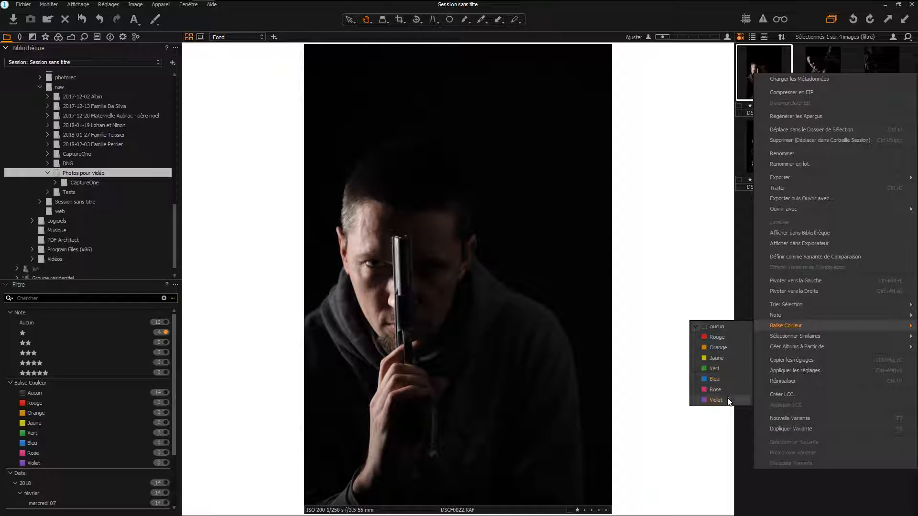
{"action": "left_click", "coordinate": [266, 381]}
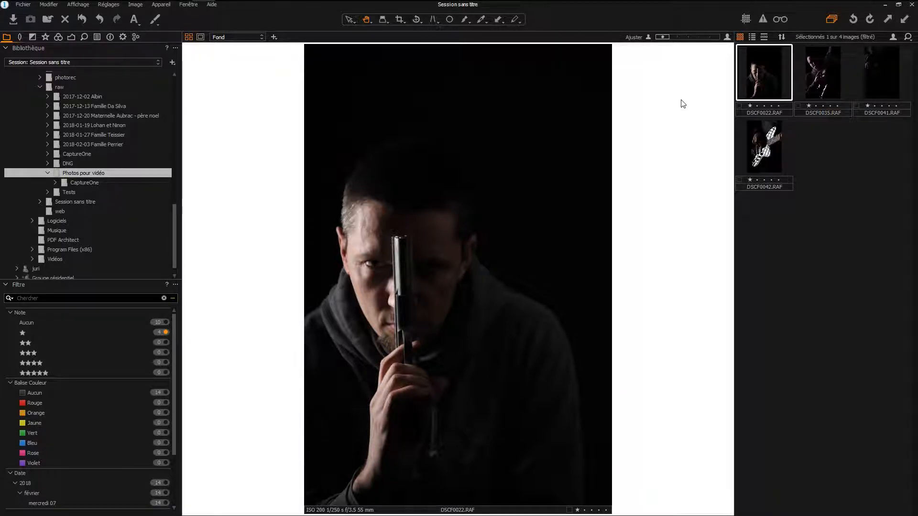
- Step through the filtered photos and show DSCF0022.RAF and DSCF0035.RAF side by side in the viewer
{"action": "key", "text": "Right"}
{"action": "key", "text": "Right"}
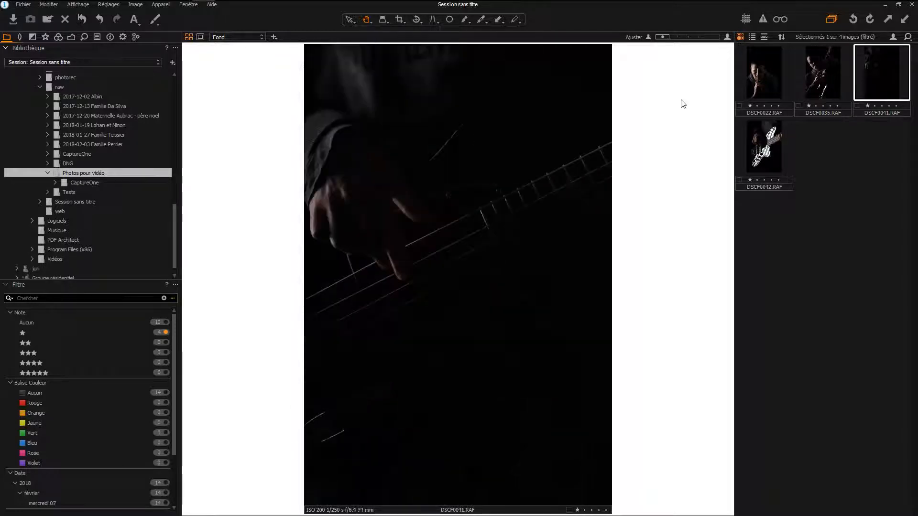
{"action": "left_click", "coordinate": [762, 73]}
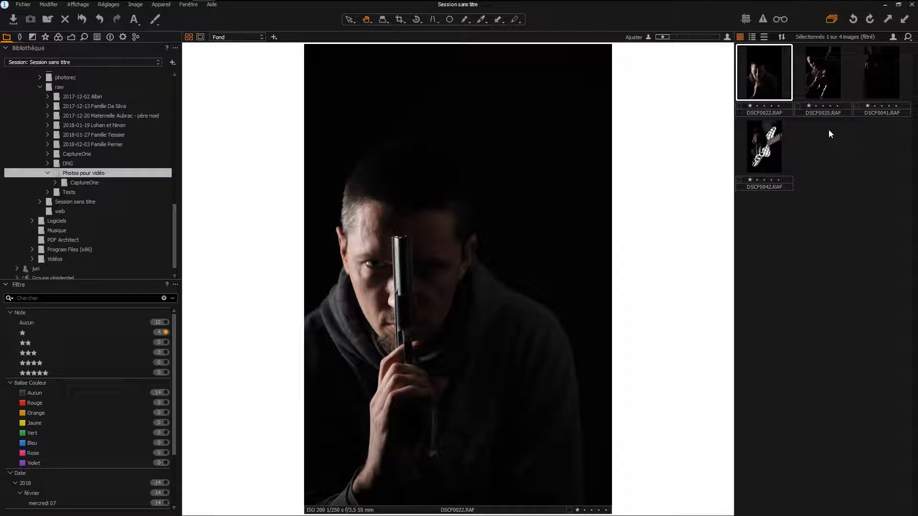
{"action": "left_click", "coordinate": [816, 82], "text": "ctrl"}
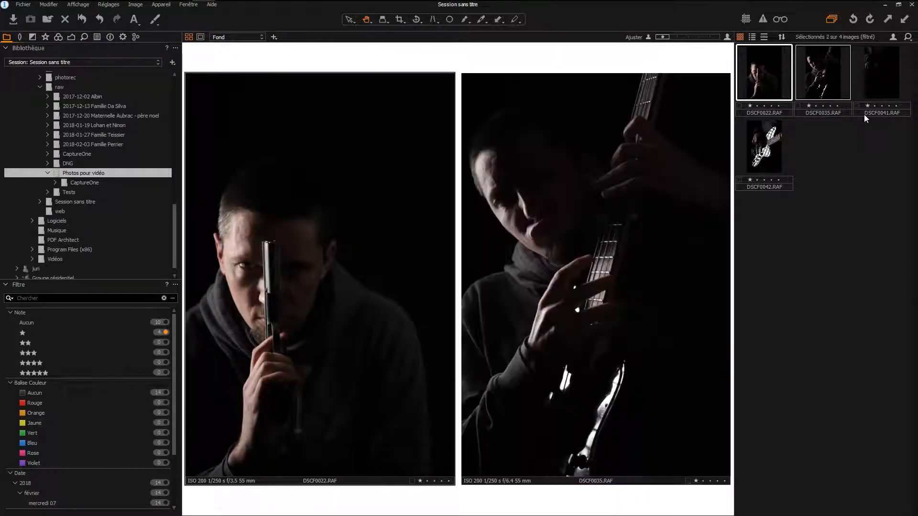
- Compare the details of DSCF0022.RAF and DSCF0035.RAF at close range, focusing on the faces
{"action": "scroll", "coordinate": [553, 184], "scroll_direction": "up", "scroll_amount": 5}
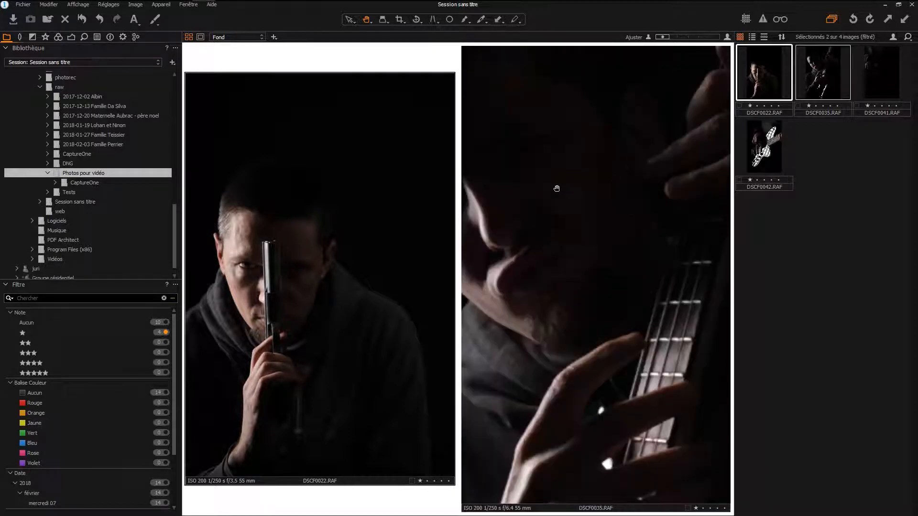
{"action": "scroll", "coordinate": [305, 232], "scroll_direction": "up", "scroll_amount": 3}
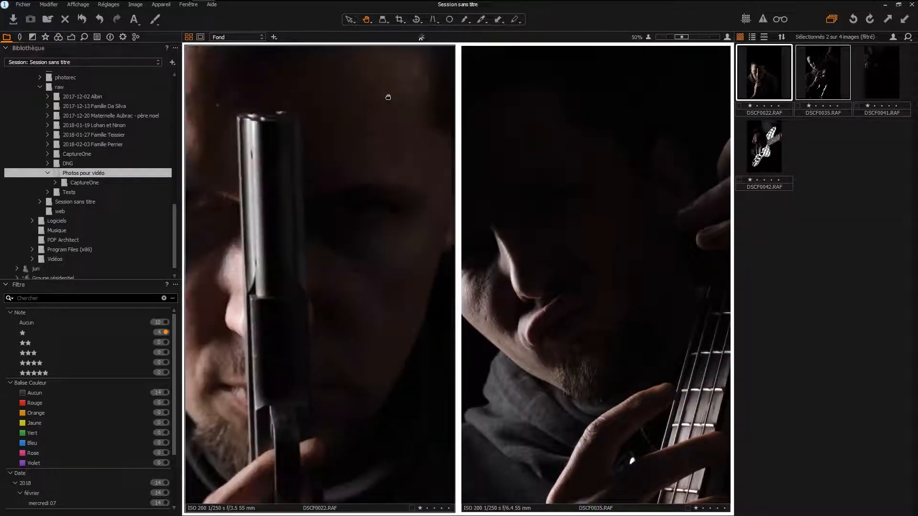
{"action": "left_click_drag", "start_coordinate": [325, 160], "coordinate": [385, 135]}
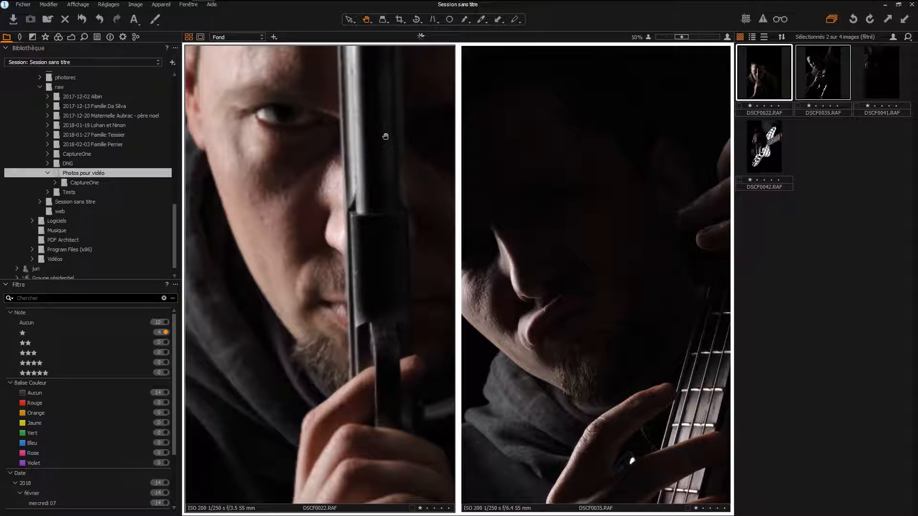
{"action": "left_click_drag", "start_coordinate": [606, 231], "coordinate": [601, 126]}
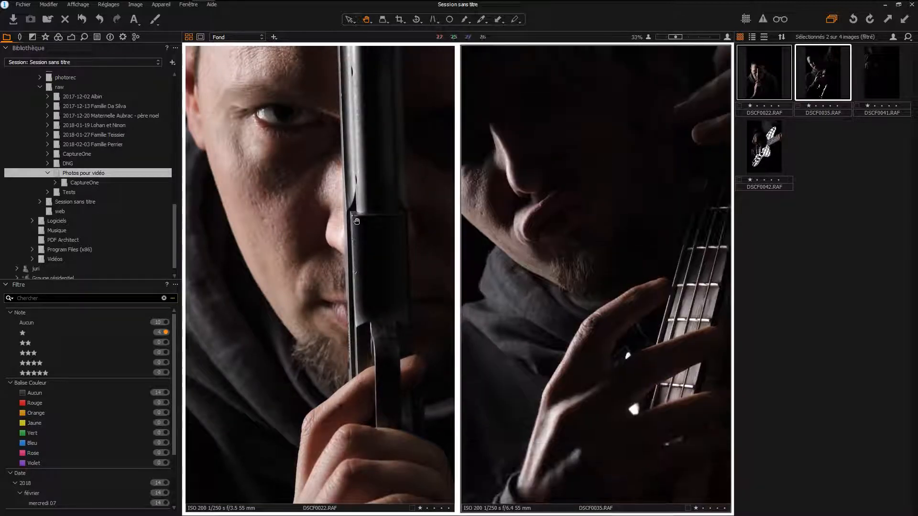
{"action": "scroll", "coordinate": [308, 221], "scroll_direction": "down", "scroll_amount": 2}
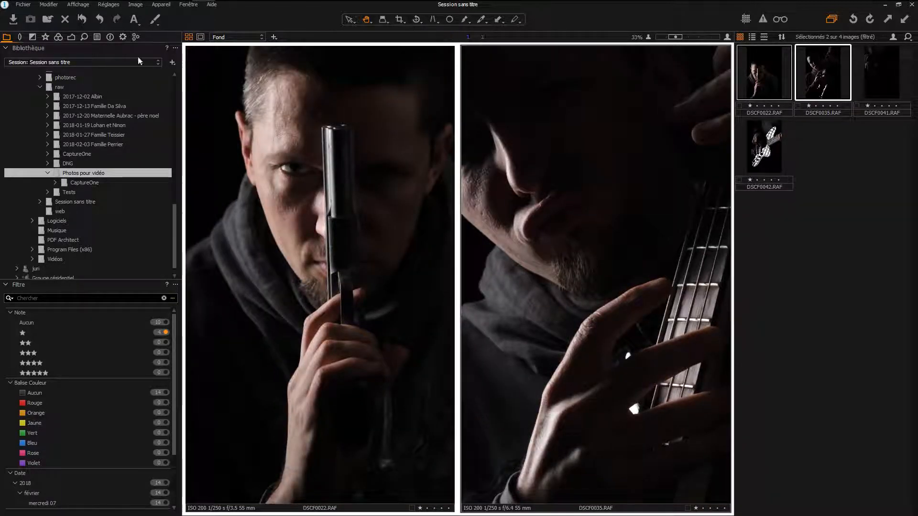
{"action": "scroll", "coordinate": [554, 179], "scroll_direction": "down", "scroll_amount": 3}
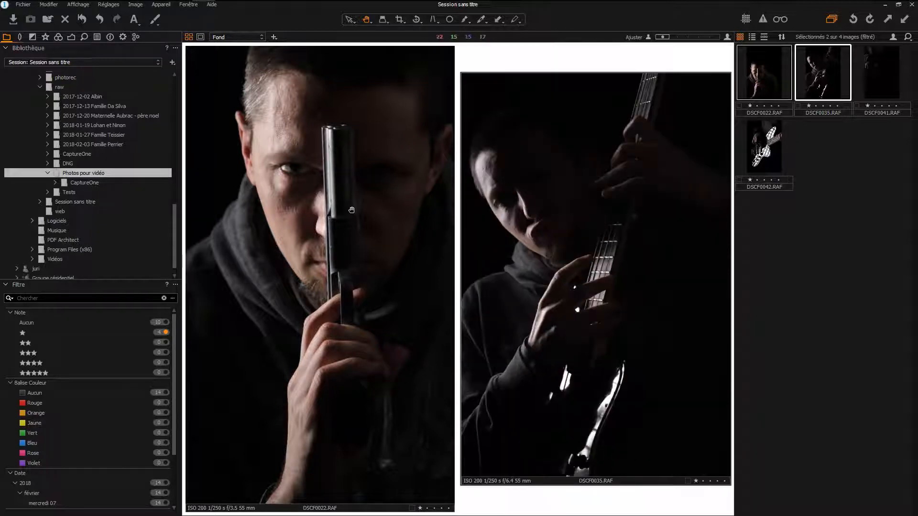
{"action": "scroll", "coordinate": [350, 215], "scroll_direction": "down", "scroll_amount": 2}
- Display all four one-star photos together and inspect DSCF0041.RAF up close
{"action": "left_click", "coordinate": [771, 149], "text": "shift"}
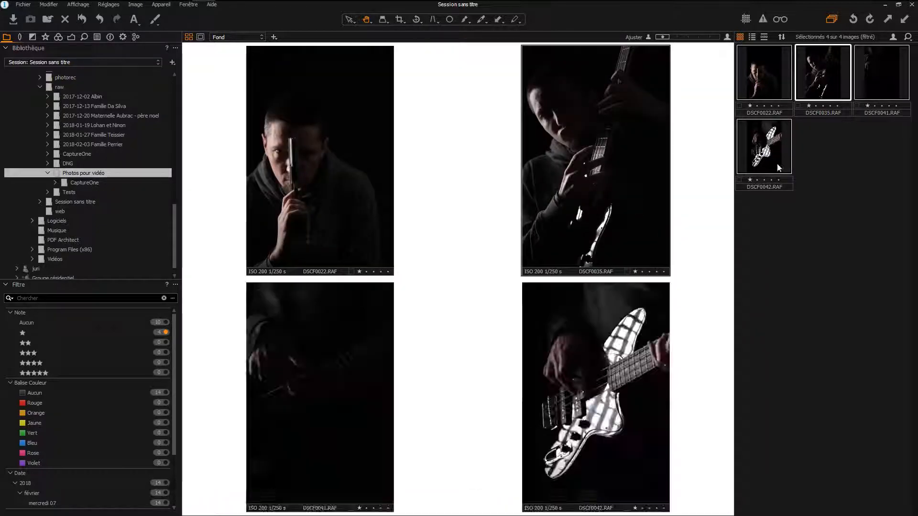
{"action": "scroll", "coordinate": [328, 377], "scroll_direction": "up", "scroll_amount": 4}
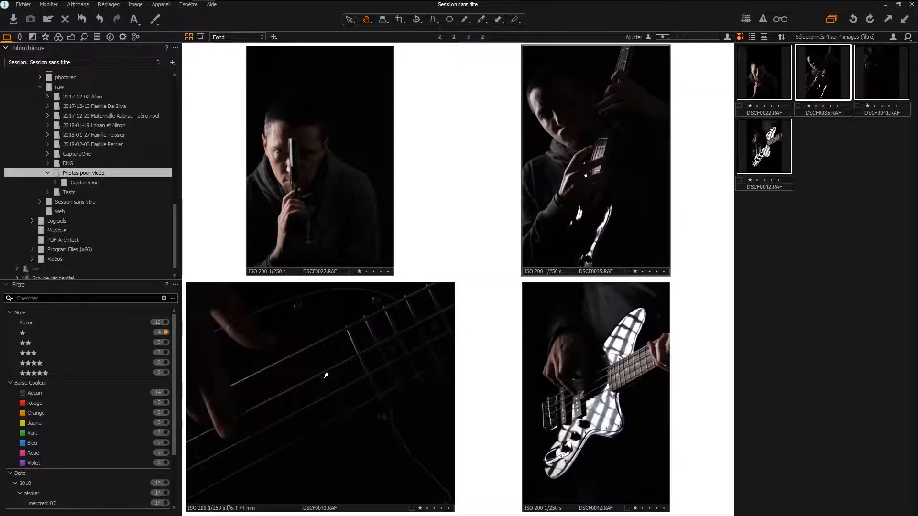
{"action": "scroll", "coordinate": [327, 376], "scroll_direction": "down", "scroll_amount": 4}
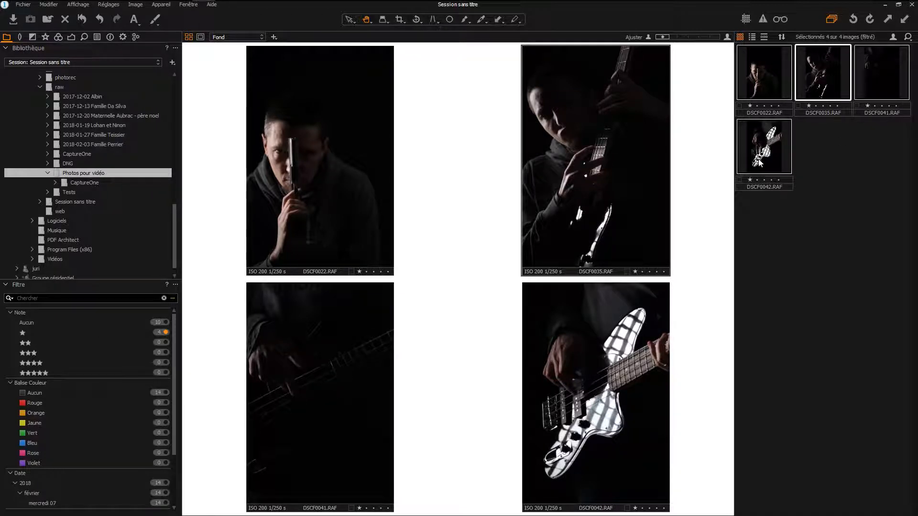
- Show only DSCF0022.RAF and set its ICC profile to the Fujifilm FinePix X-T2 CC_ARGB_V2
{"action": "left_click", "coordinate": [817, 150]}
{"action": "left_click", "coordinate": [777, 99]}
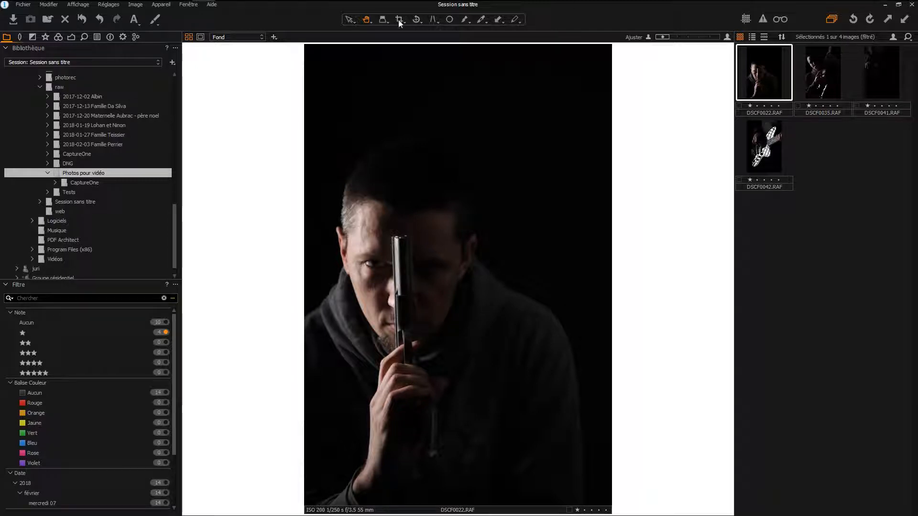
{"action": "left_click", "coordinate": [58, 37]}
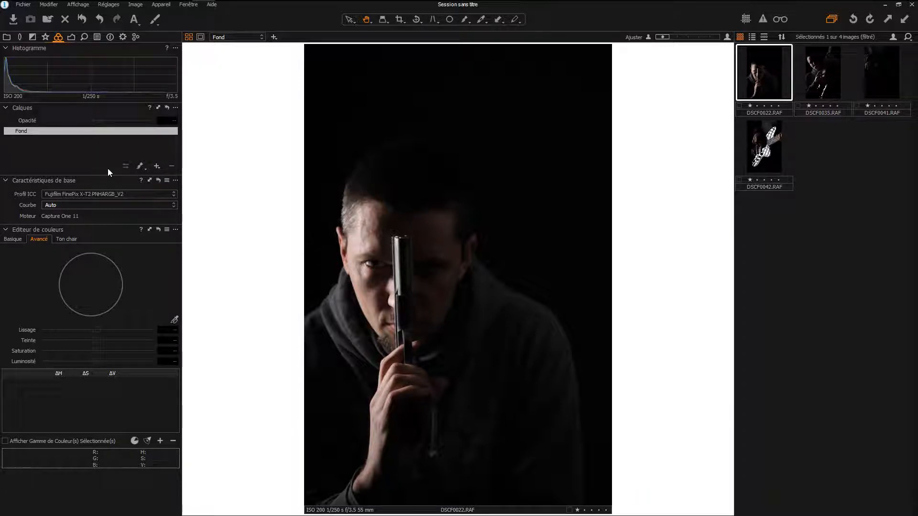
{"action": "left_click", "coordinate": [83, 194]}
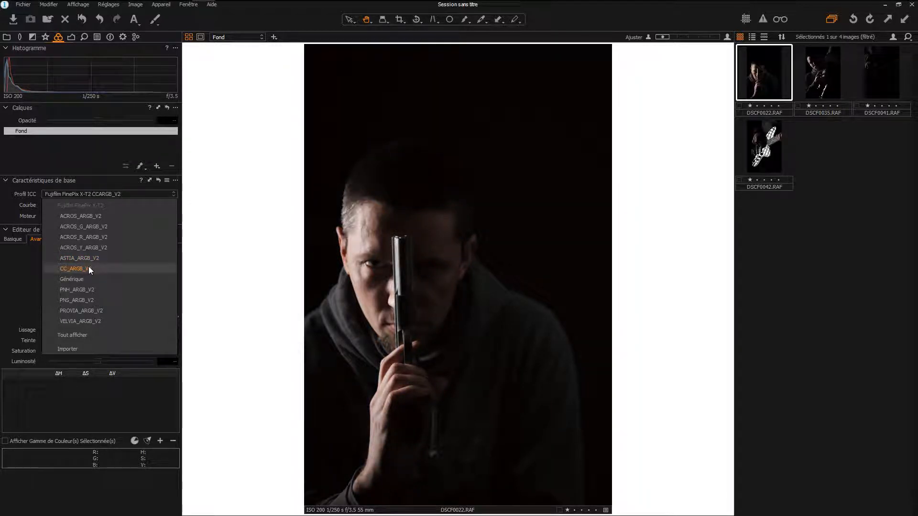
{"action": "left_click", "coordinate": [89, 268]}
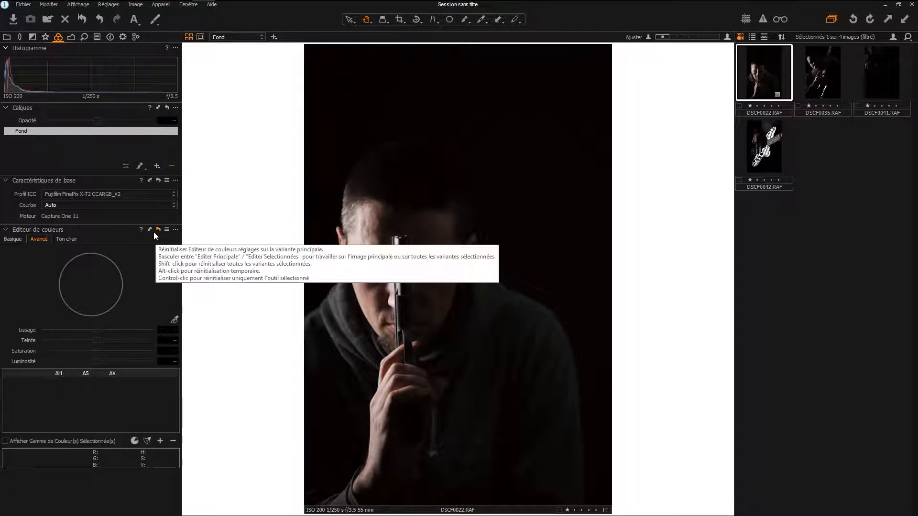
- Preview the film curves, keep Auto for DSCF0022.RAF, and copy its camera profile setting without the film curve
{"action": "left_click", "coordinate": [112, 206]}
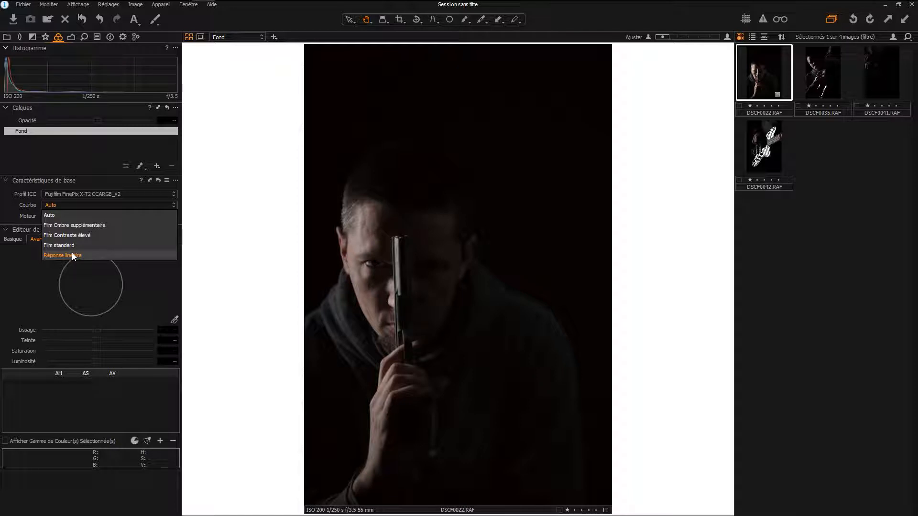
{"action": "left_click", "coordinate": [67, 216]}
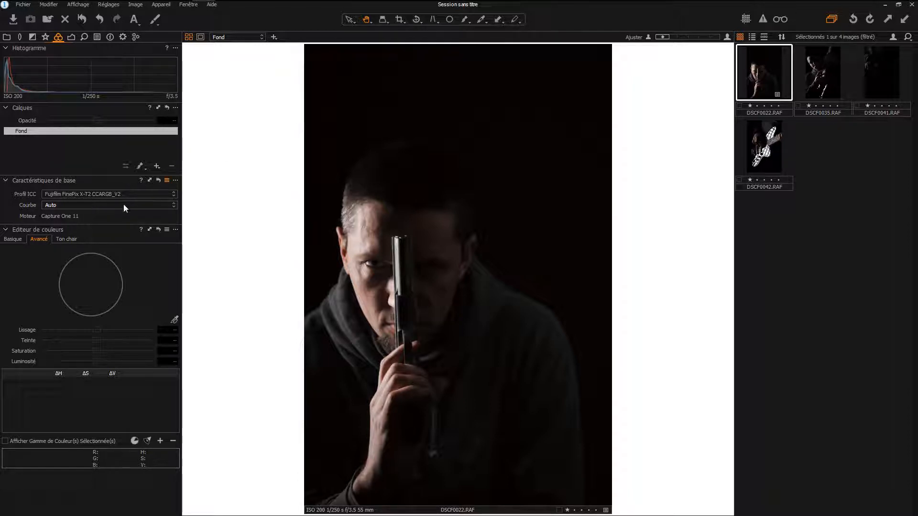
{"action": "left_click", "coordinate": [149, 180]}
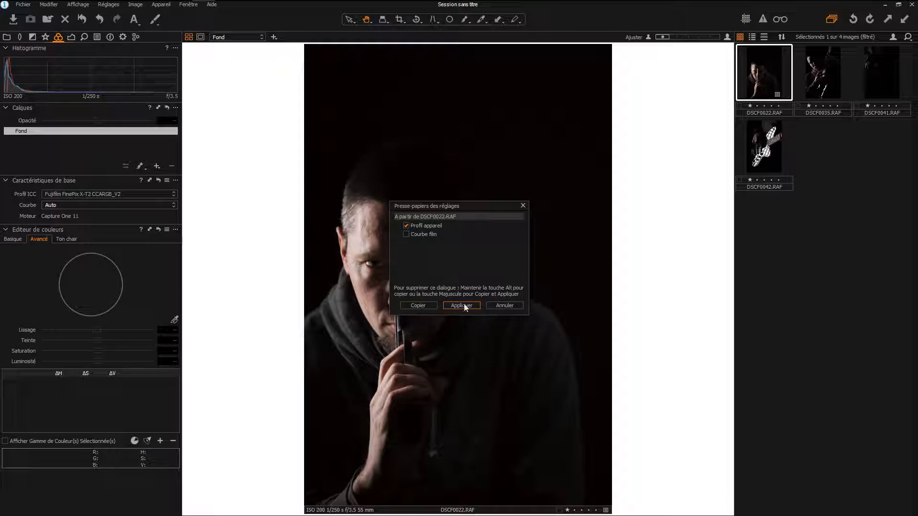
{"action": "left_click", "coordinate": [418, 305]}
- Select DSCF0035.RAF, DSCF0041.RAF and DSCF0042.RAF together and apply the copied camera profile to them
{"action": "left_click", "coordinate": [828, 65]}
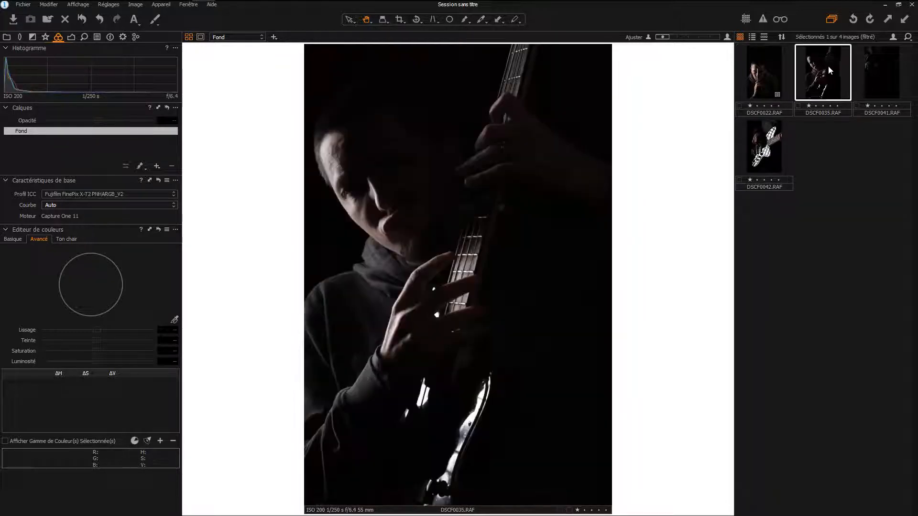
{"action": "left_click", "coordinate": [771, 151], "text": "shift"}
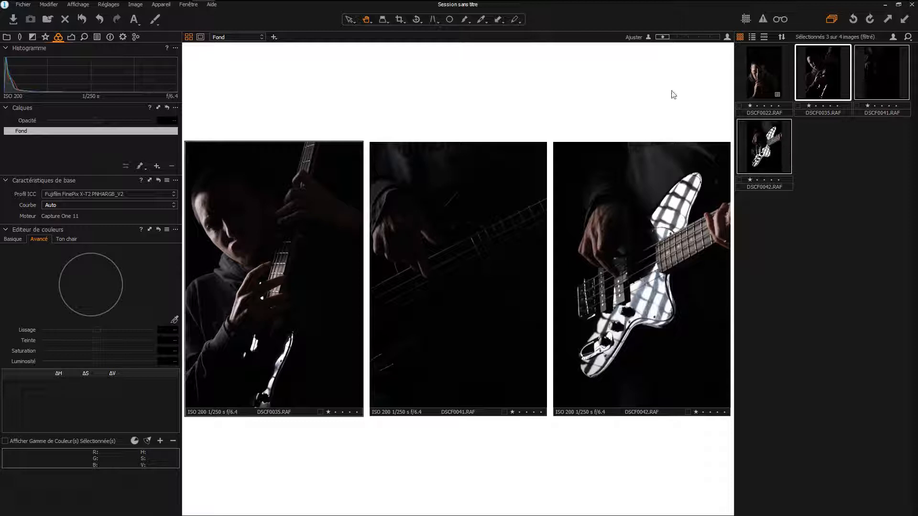
{"action": "left_click", "coordinate": [108, 4]}
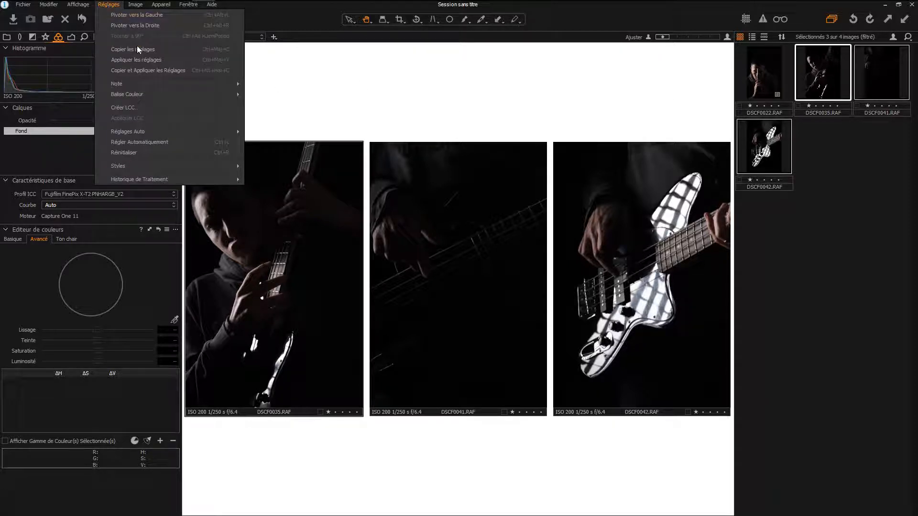
{"action": "left_click", "coordinate": [144, 70]}
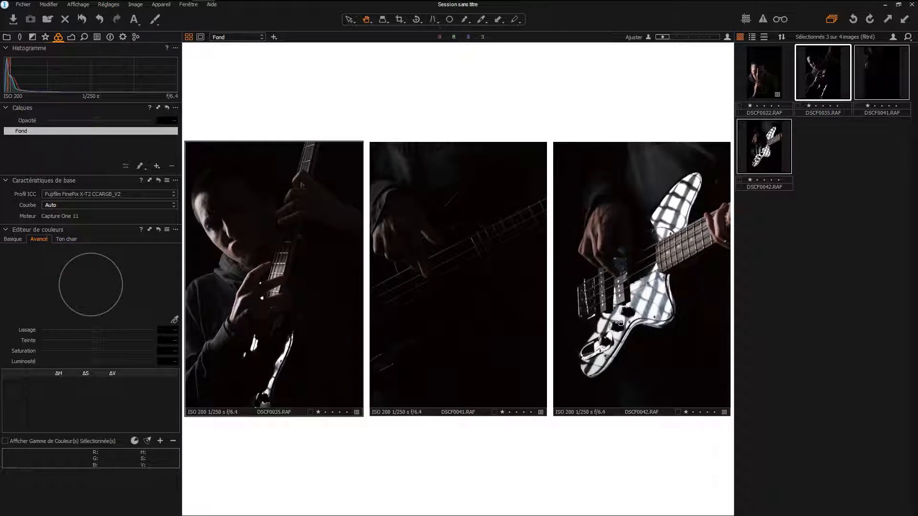
- Show DSCF0035.RAF on its own and check its ICC profile against the available profiles
{"action": "left_click", "coordinate": [817, 75]}
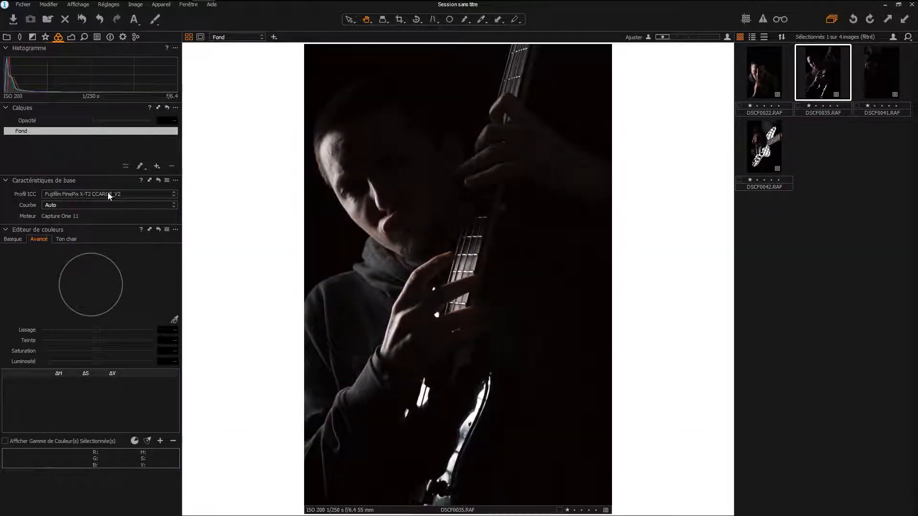
{"action": "left_click", "coordinate": [108, 193]}
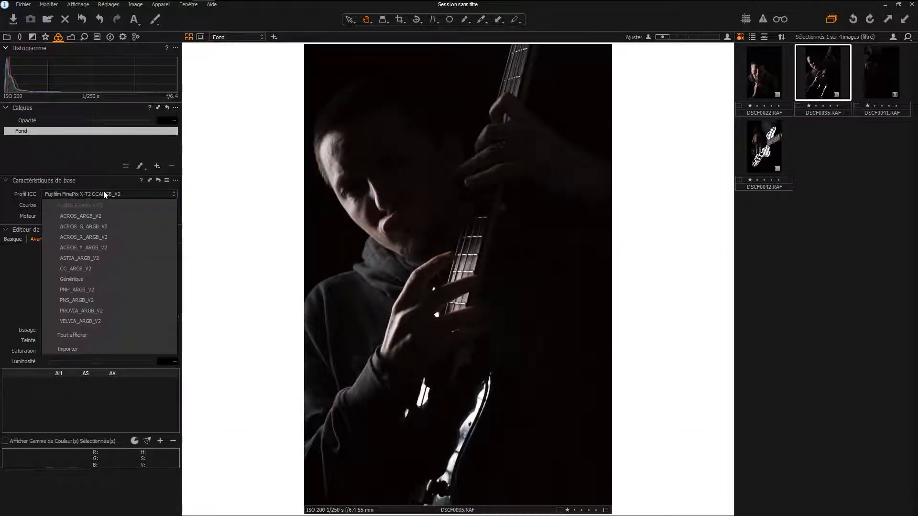
{"action": "left_click", "coordinate": [191, 181]}
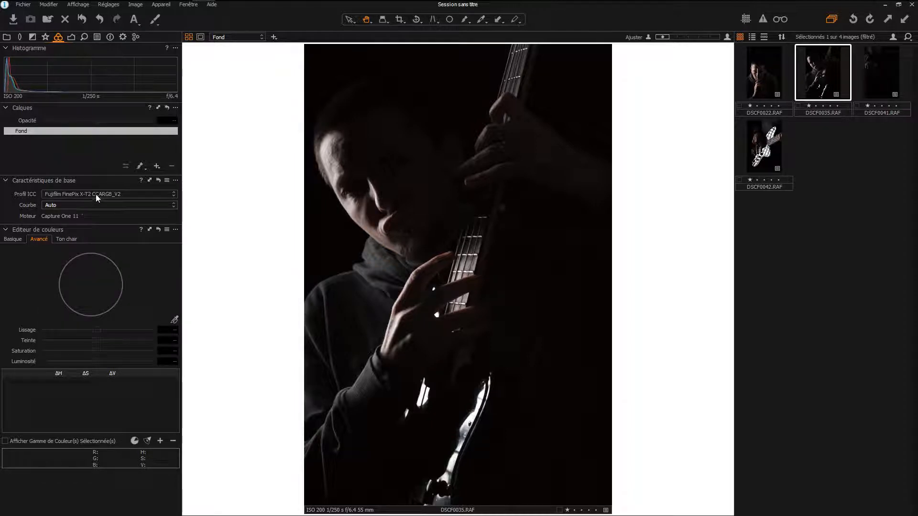
- Return to DSCF0022.RAF and bring up its exposure and white balance adjustments with the histogram expanded
{"action": "left_click", "coordinate": [760, 68]}
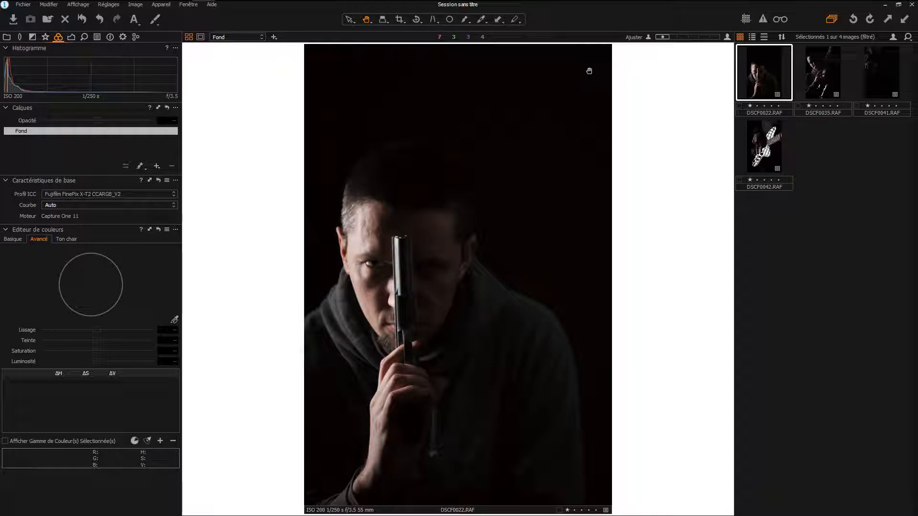
{"action": "left_click", "coordinate": [70, 37]}
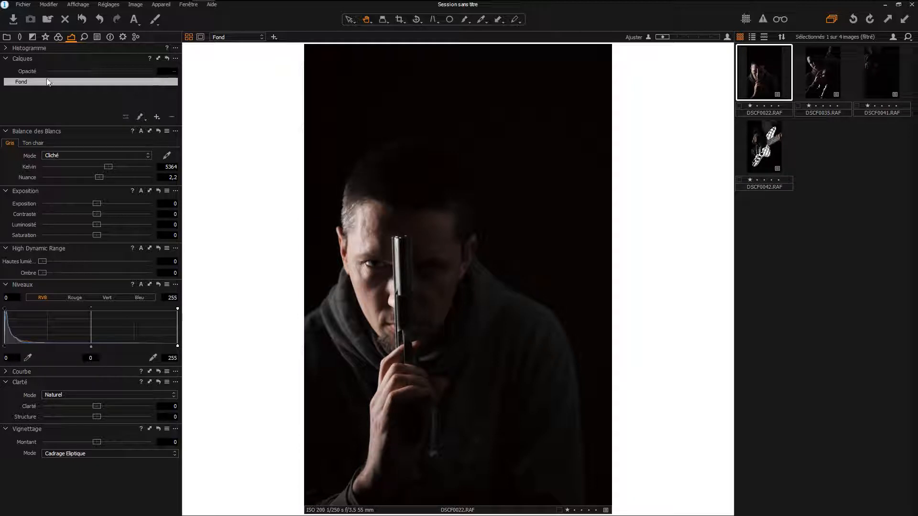
{"action": "left_click", "coordinate": [7, 48]}
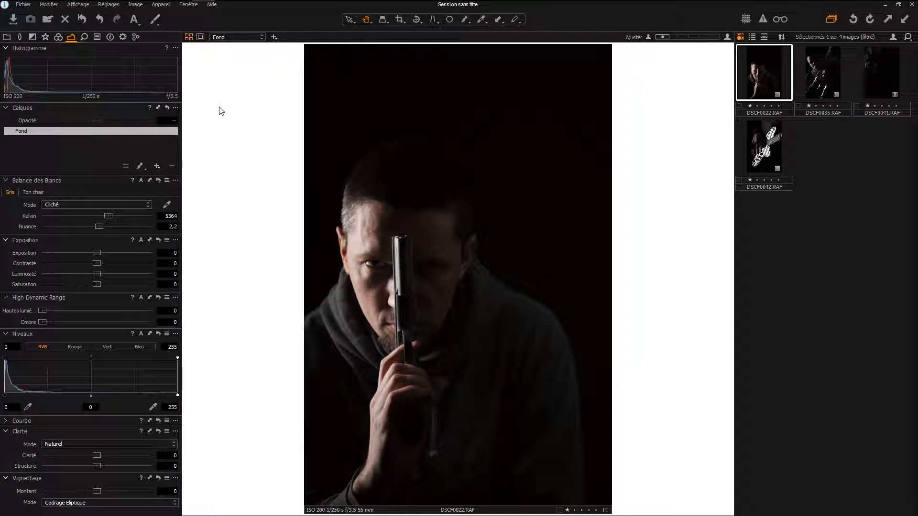
{"action": "left_click", "coordinate": [85, 37]}
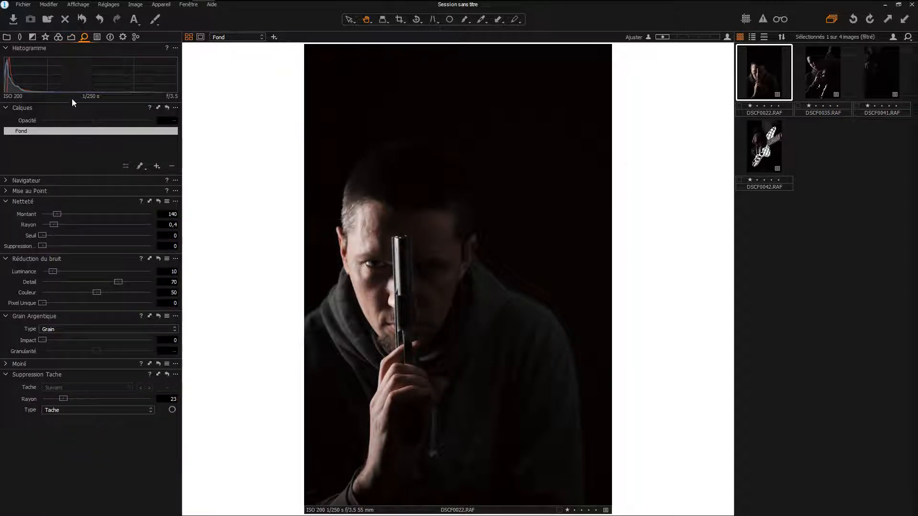
{"action": "left_click", "coordinate": [71, 37]}
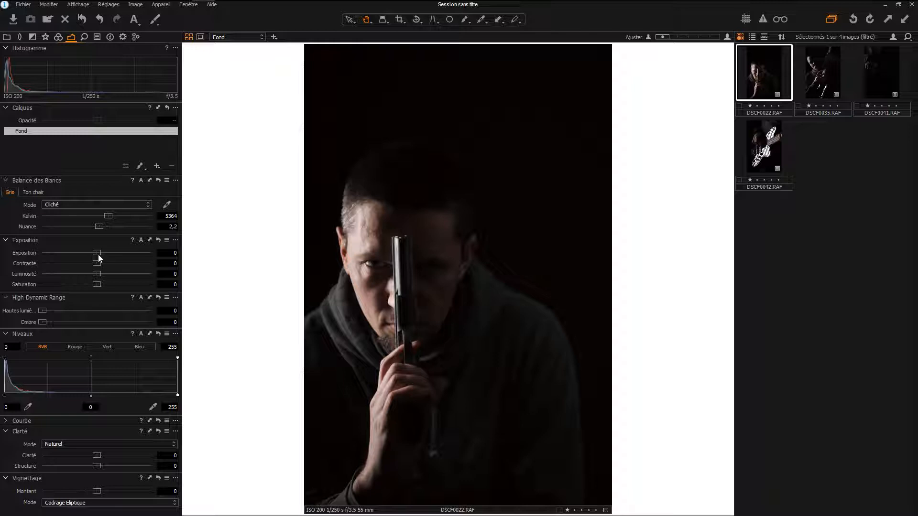
- Raise the exposure of DSCF0022.RAF to 3.3 and inspect the hoodie's shadow detail up close
{"action": "mouse_move", "coordinate": [97, 253]}
{"action": "left_mouse_down"}
{"action": "mouse_move", "coordinate": [83, 252]}
{"action": "mouse_move", "coordinate": [156, 257]}
{"action": "mouse_move", "coordinate": [98, 252]}
{"action": "left_mouse_up"}
{"action": "left_click_drag", "start_coordinate": [101, 252], "coordinate": [145, 262]}
{"action": "scroll", "coordinate": [480, 452], "scroll_direction": "up", "scroll_amount": 2}
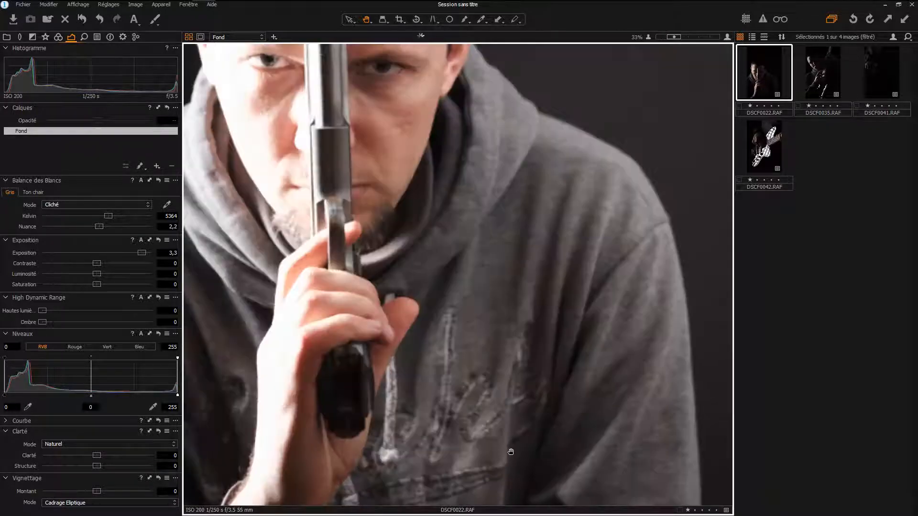
{"action": "left_click_drag", "start_coordinate": [508, 449], "coordinate": [564, 356]}
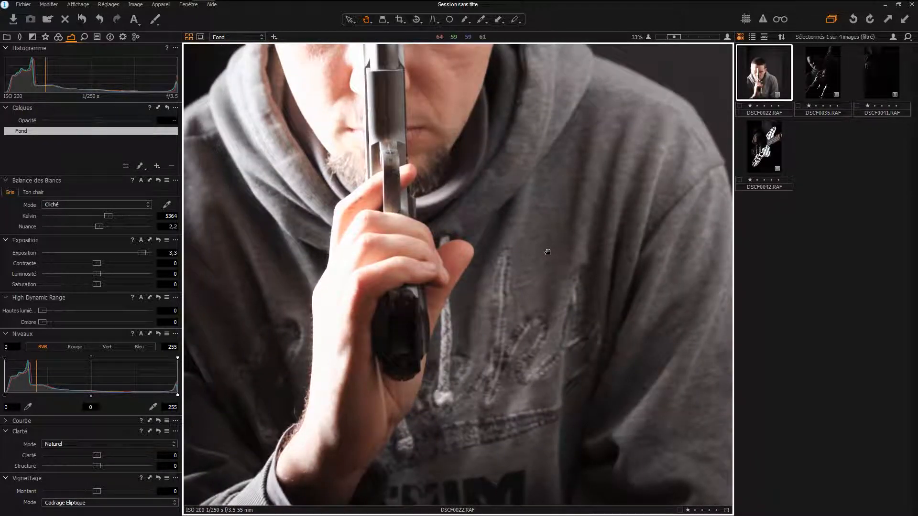
{"action": "double_click", "coordinate": [562, 273]}
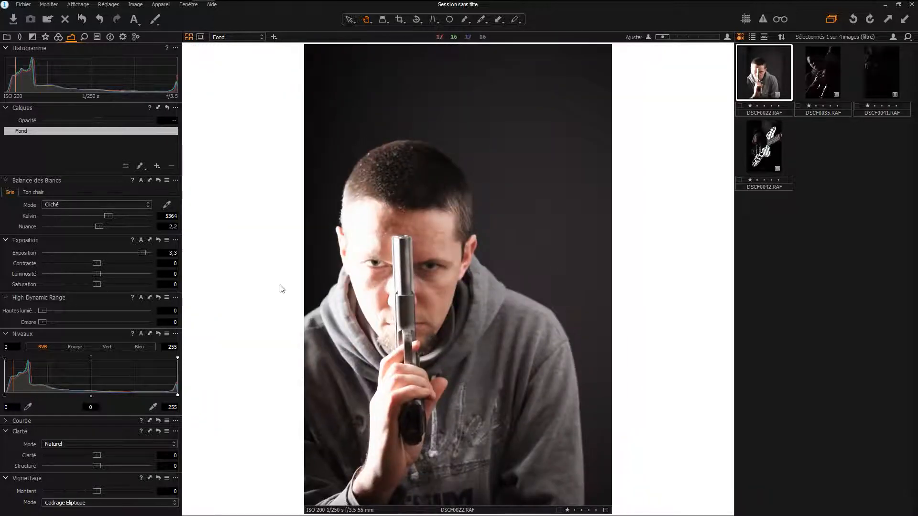
- Push the exposure to 4 to inspect the dark background around the head, and reset it to 0
{"action": "mouse_move", "coordinate": [142, 253]}
{"action": "left_mouse_down"}
{"action": "mouse_move", "coordinate": [93, 252]}
{"action": "mouse_move", "coordinate": [152, 253]}
{"action": "left_mouse_up"}
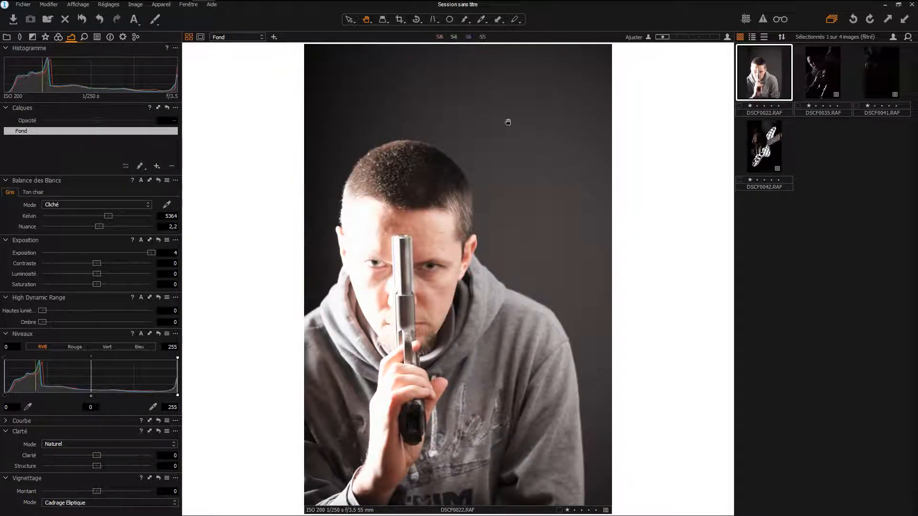
{"action": "scroll", "coordinate": [521, 97], "scroll_direction": "up", "scroll_amount": 2}
{"action": "left_click_drag", "start_coordinate": [545, 128], "coordinate": [571, 203]}
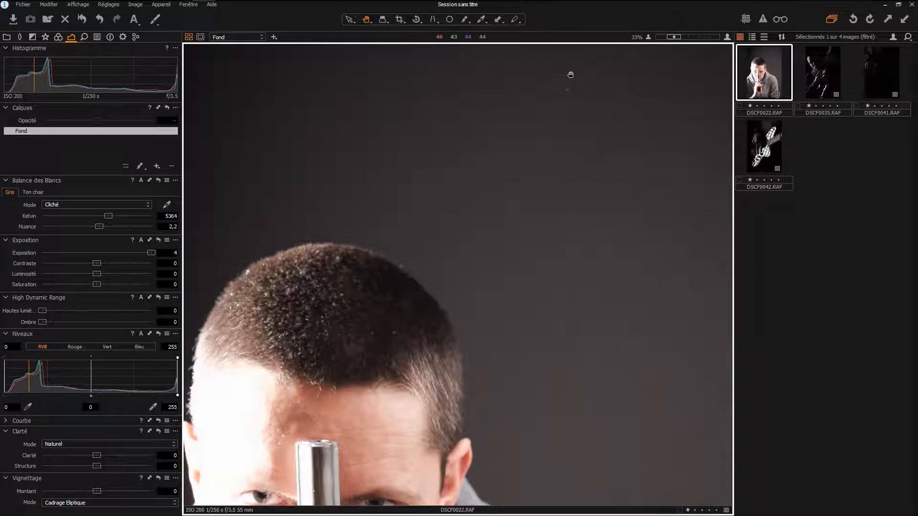
{"action": "scroll", "coordinate": [568, 108], "scroll_direction": "down", "scroll_amount": 2}
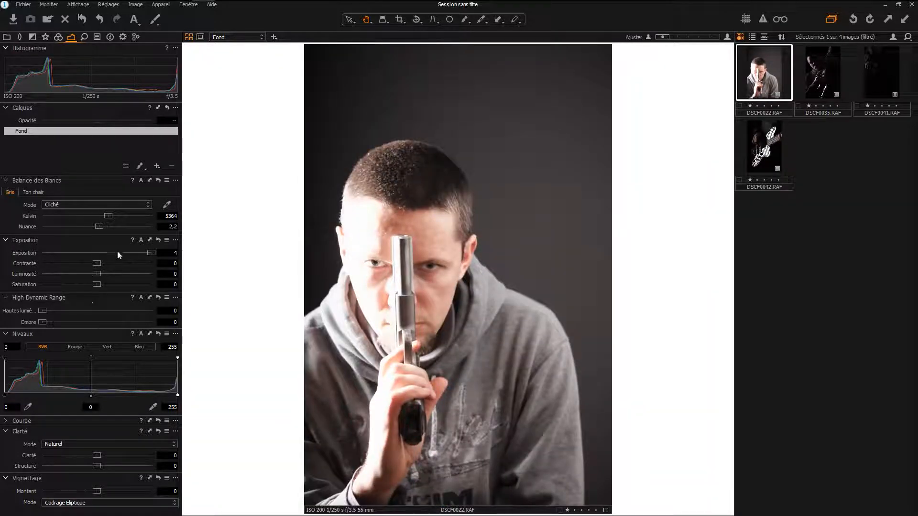
{"action": "left_click_drag", "start_coordinate": [151, 252], "coordinate": [96, 252]}
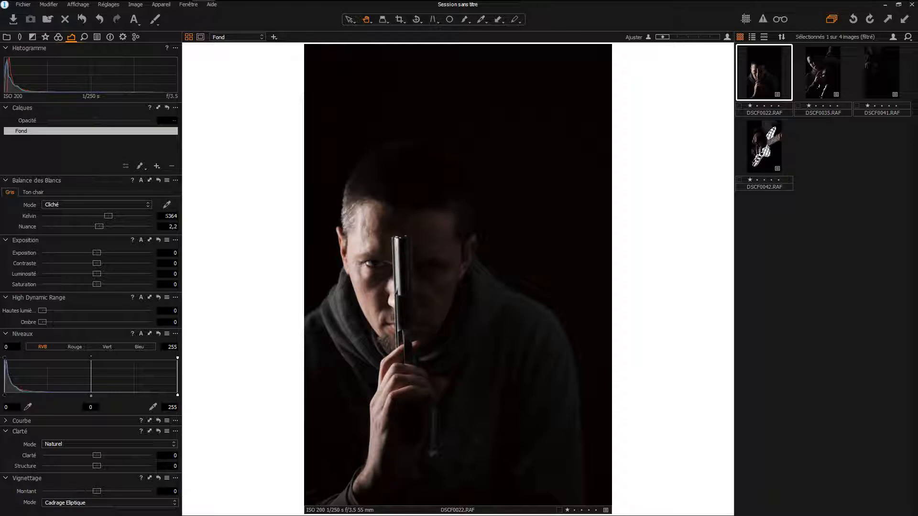
- Keep the white balance mode on Cliché, try a neutral pick on the grey hood, and undo it
{"action": "left_click", "coordinate": [123, 205]}
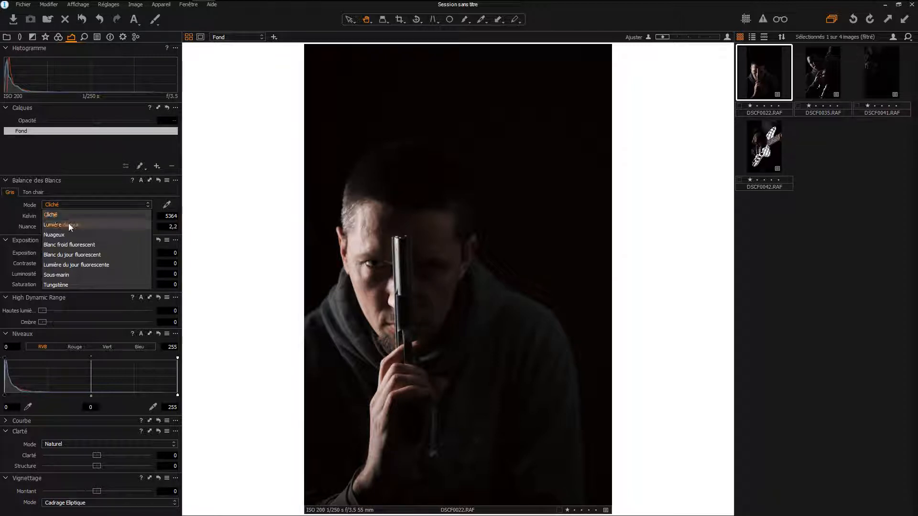
{"action": "left_click", "coordinate": [91, 213]}
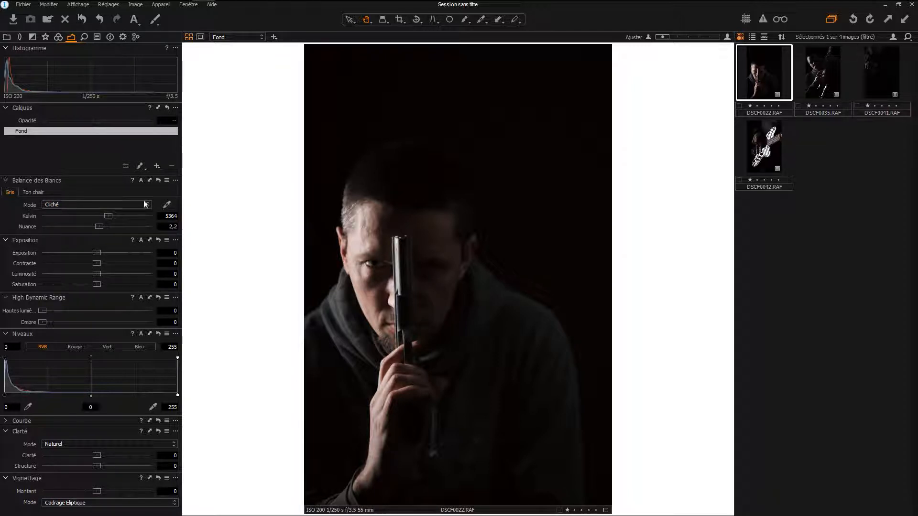
{"action": "left_click", "coordinate": [169, 204]}
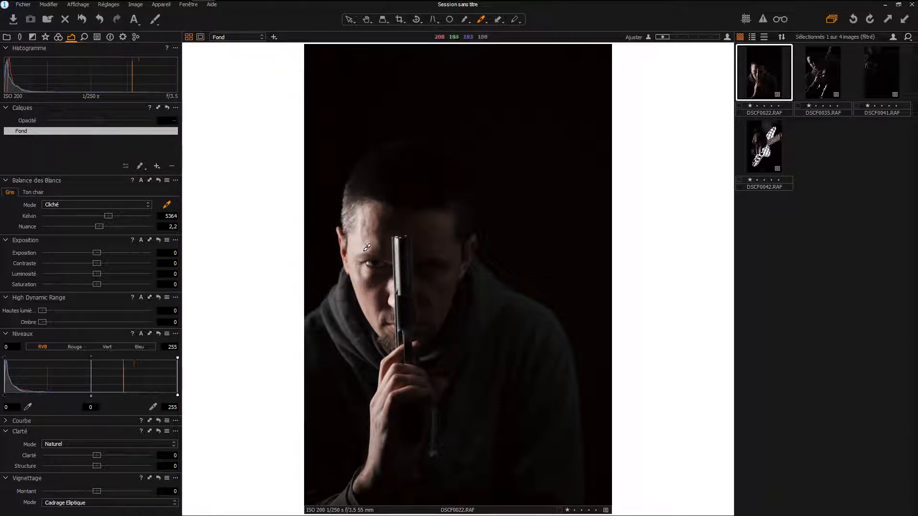
{"action": "scroll", "coordinate": [366, 252], "scroll_direction": "up", "scroll_amount": 2}
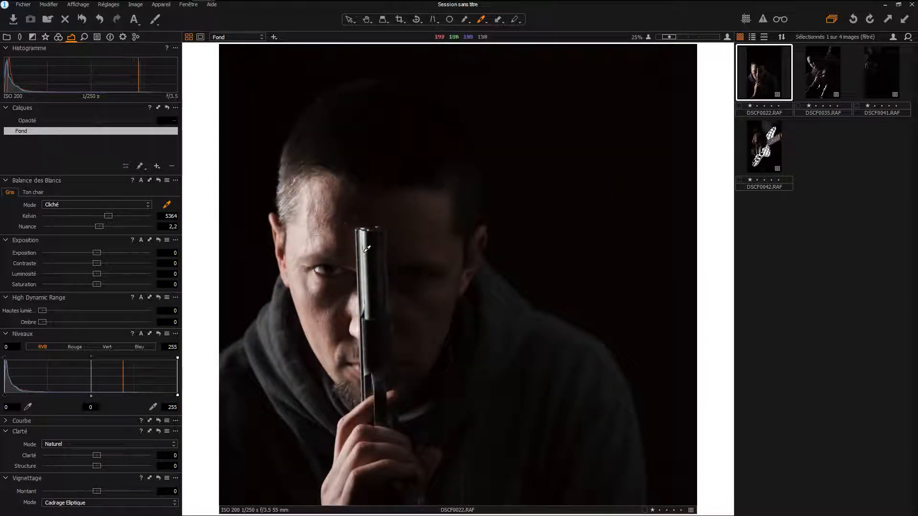
{"action": "scroll", "coordinate": [366, 249], "scroll_direction": "down", "scroll_amount": 2}
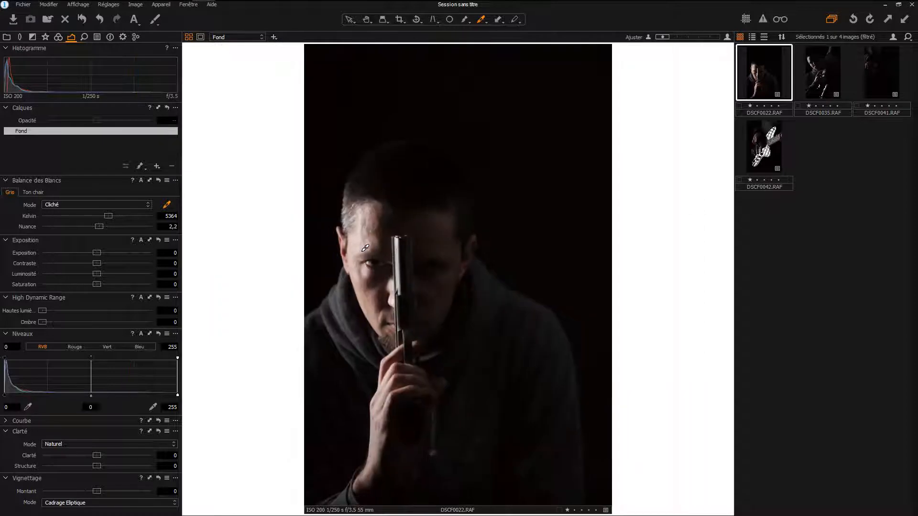
{"action": "scroll", "coordinate": [365, 248], "scroll_direction": "up", "scroll_amount": 2}
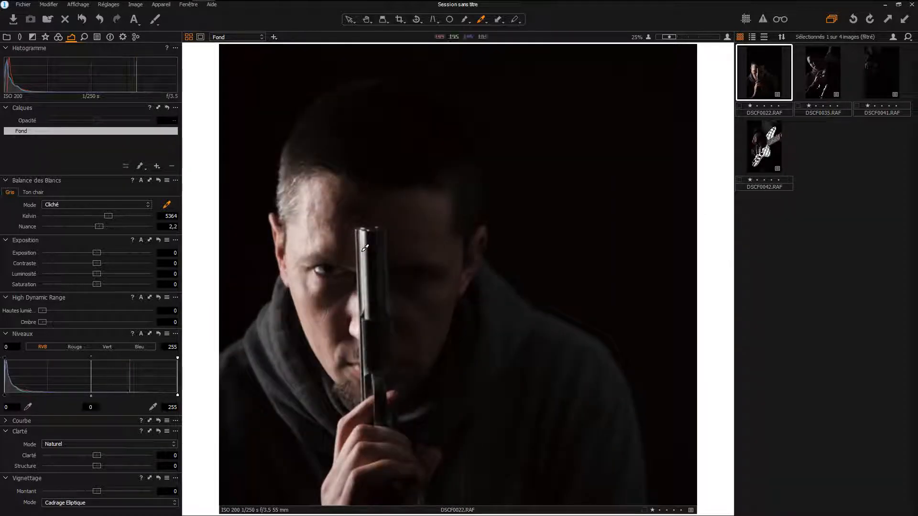
{"action": "left_click", "coordinate": [271, 337]}
{"action": "scroll", "coordinate": [334, 287], "scroll_direction": "down", "scroll_amount": 2}
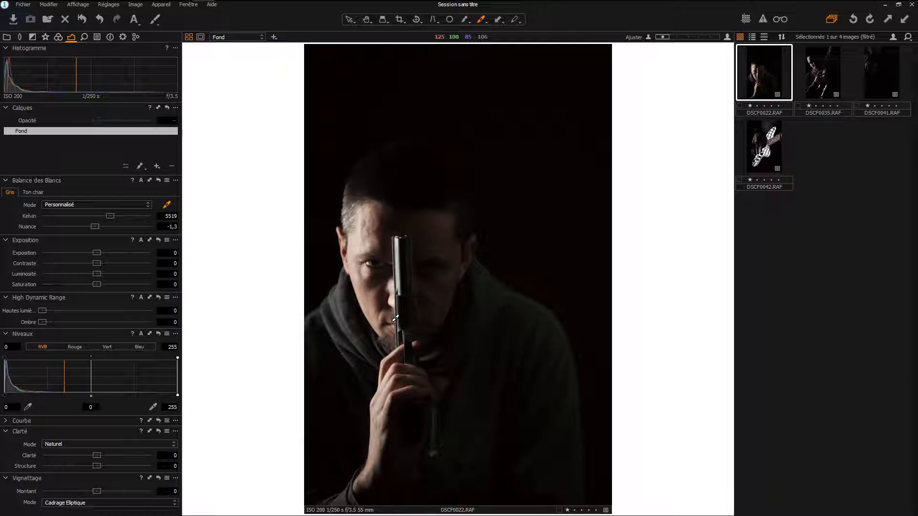
{"action": "key", "text": "ctrl+z"}
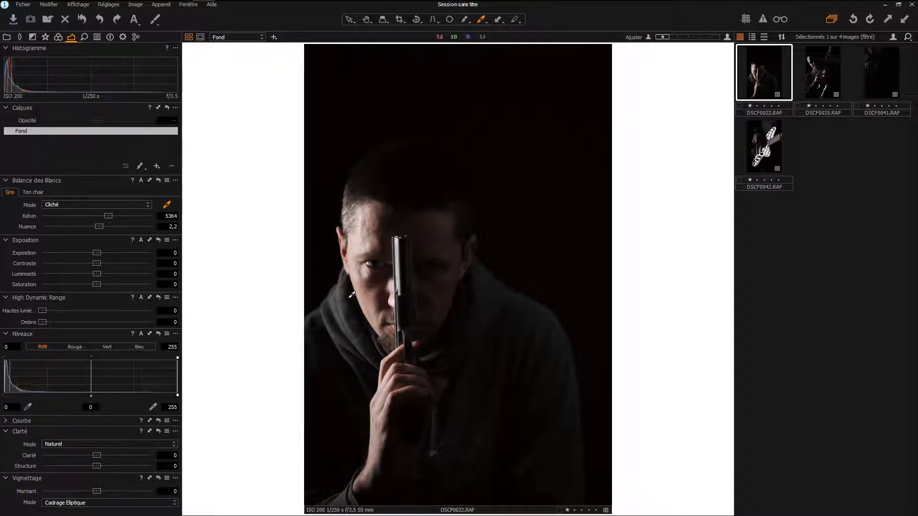
- Try further white balance picks on the portrait, including one on the gun barrel, and undo each
{"action": "left_click", "coordinate": [365, 275]}
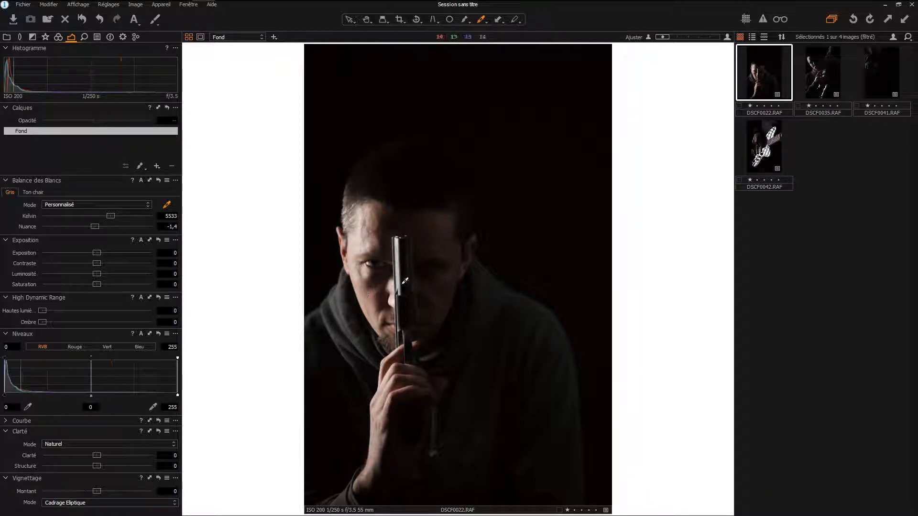
{"action": "key", "text": "ctrl+z"}
{"action": "left_click", "coordinate": [401, 254]}
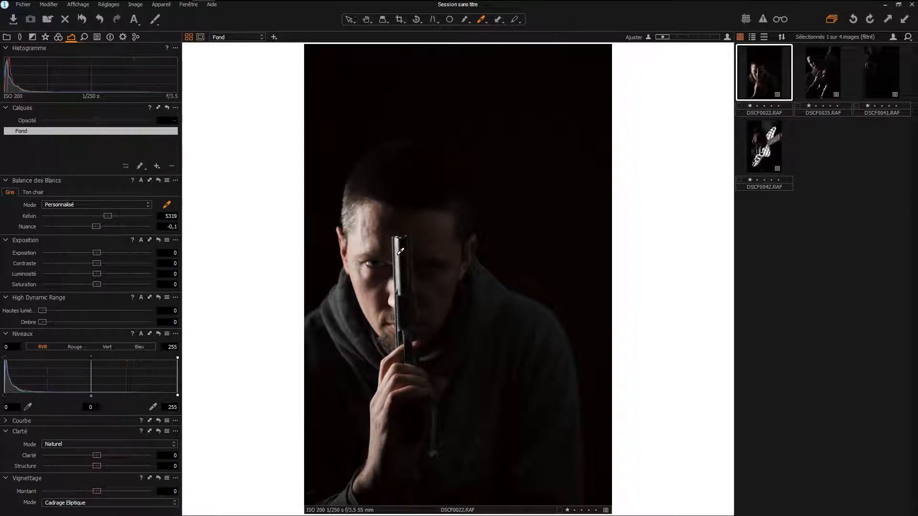
{"action": "key", "text": "ctrl+z"}
- Pick the white balance from the white of the lit eye and lower the Kelvin value to about 3827
{"action": "scroll", "coordinate": [364, 267], "scroll_direction": "up", "scroll_amount": 10}
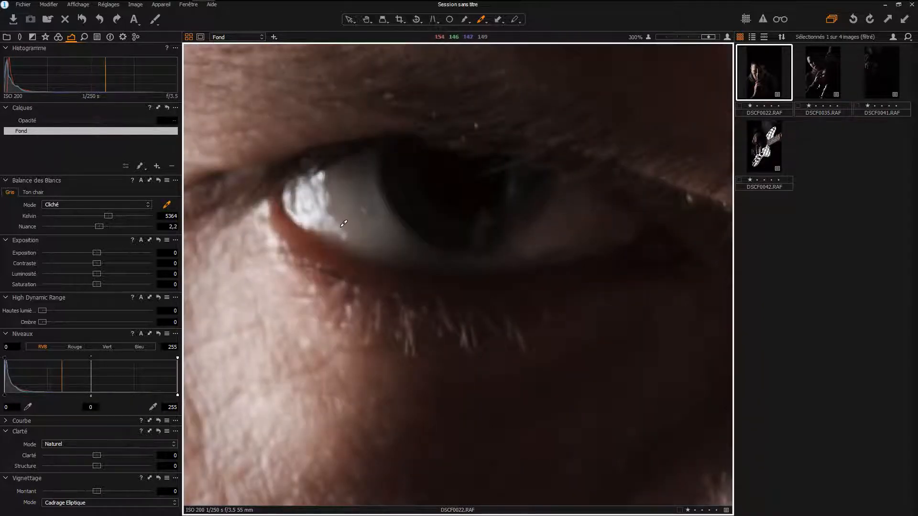
{"action": "left_click", "coordinate": [344, 223]}
{"action": "scroll", "coordinate": [363, 215], "scroll_direction": "down", "scroll_amount": 10}
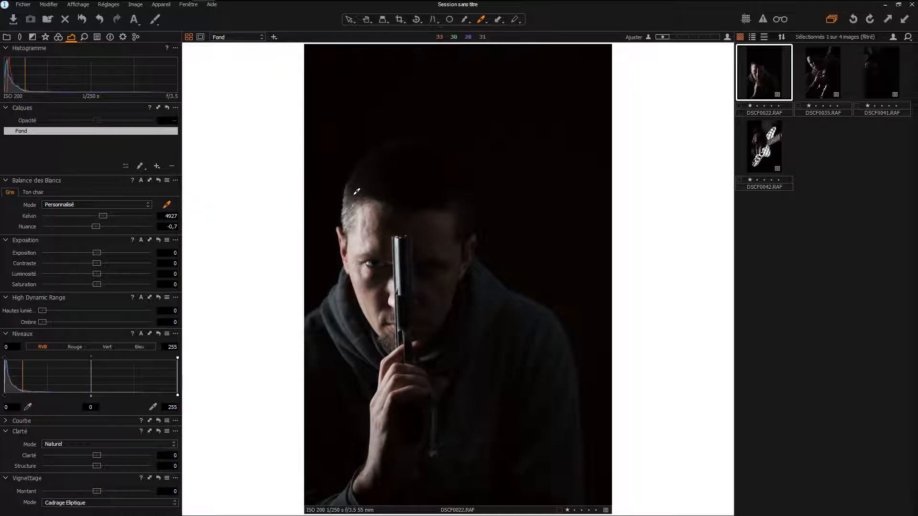
{"action": "key", "text": "h"}
{"action": "mouse_move", "coordinate": [100, 218]}
{"action": "left_mouse_down"}
{"action": "mouse_move", "coordinate": [86, 218]}
{"action": "mouse_move", "coordinate": [135, 217]}
{"action": "mouse_move", "coordinate": [88, 219]}
{"action": "left_mouse_up"}
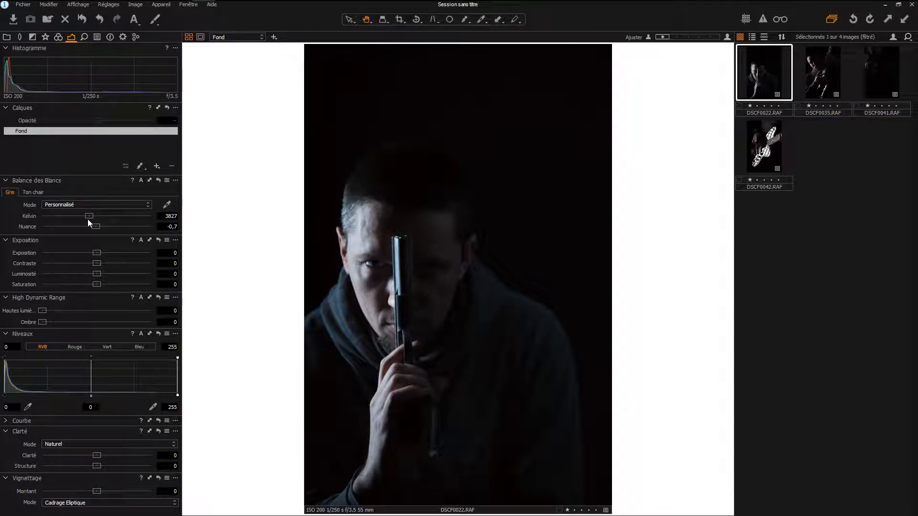
- Try cooler and warmer Kelvin values on the portrait, then settle the white balance at Kelvin 4377 and Nuance 2,2
{"action": "mouse_move", "coordinate": [88, 219]}
{"action": "left_mouse_down"}
{"action": "mouse_move", "coordinate": [109, 217]}
{"action": "mouse_move", "coordinate": [80, 216]}
{"action": "left_mouse_up"}
{"action": "double_click", "coordinate": [82, 216]}
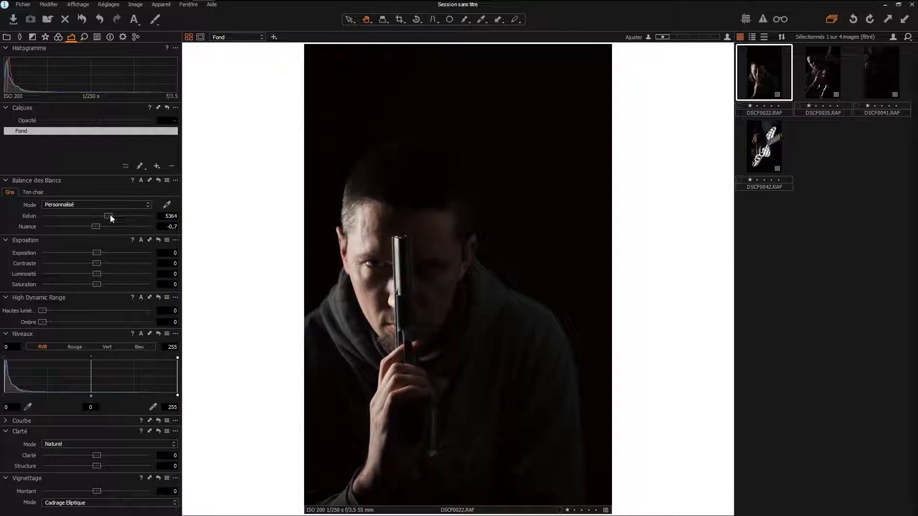
{"action": "left_click_drag", "start_coordinate": [110, 215], "coordinate": [98, 216]}
{"action": "mouse_move", "coordinate": [94, 226]}
{"action": "left_mouse_down"}
{"action": "mouse_move", "coordinate": [105, 227]}
{"action": "mouse_move", "coordinate": [68, 227]}
{"action": "mouse_move", "coordinate": [100, 229]}
{"action": "left_mouse_up"}
- Try a slight contrast increase and an exposure of 4 on the portrait, resetting both to 0
{"action": "mouse_move", "coordinate": [97, 262]}
{"action": "left_mouse_down"}
{"action": "mouse_move", "coordinate": [151, 263]}
{"action": "mouse_move", "coordinate": [51, 263]}
{"action": "mouse_move", "coordinate": [103, 265]}
{"action": "left_mouse_up"}
{"action": "double_click", "coordinate": [101, 262]}
{"action": "left_click_drag", "start_coordinate": [99, 275], "coordinate": [155, 257]}
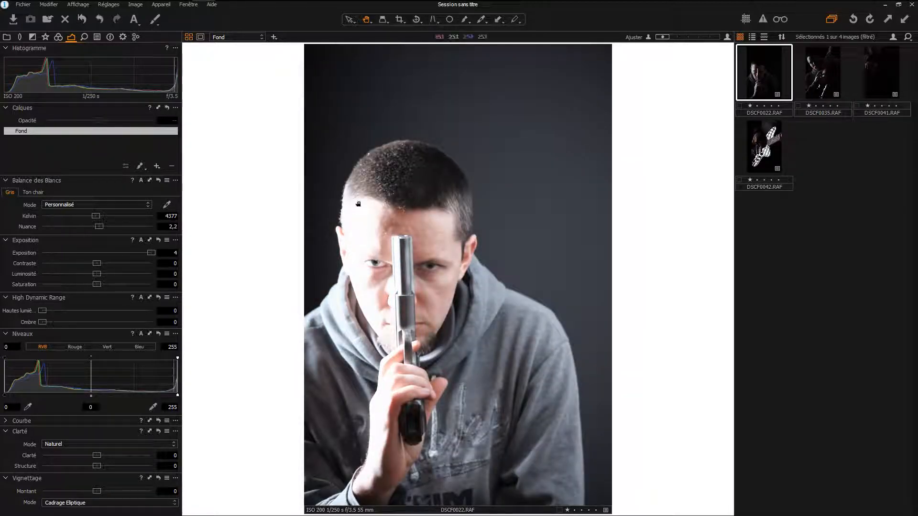
{"action": "double_click", "coordinate": [153, 253]}
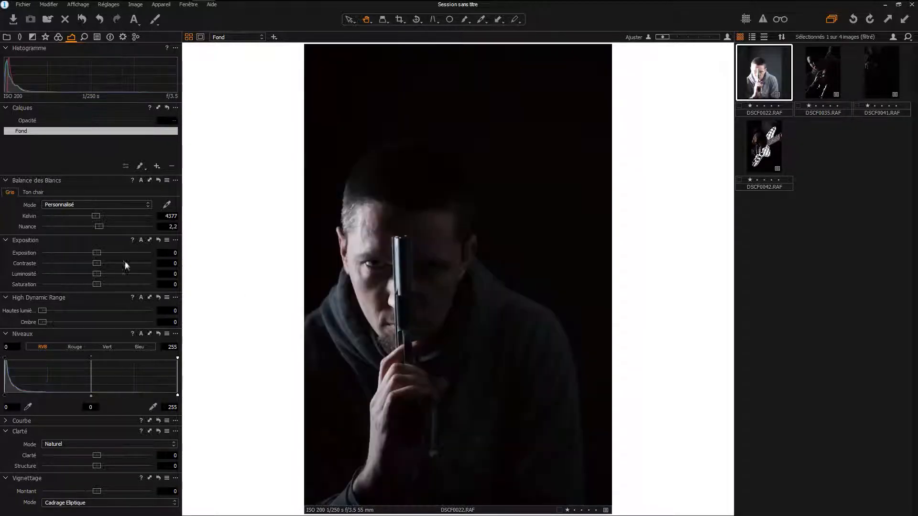
- Compare the effect of Luminosité 50 with Exposition 4 on the portrait, resetting each to 0
{"action": "left_click_drag", "start_coordinate": [97, 274], "coordinate": [166, 275]}
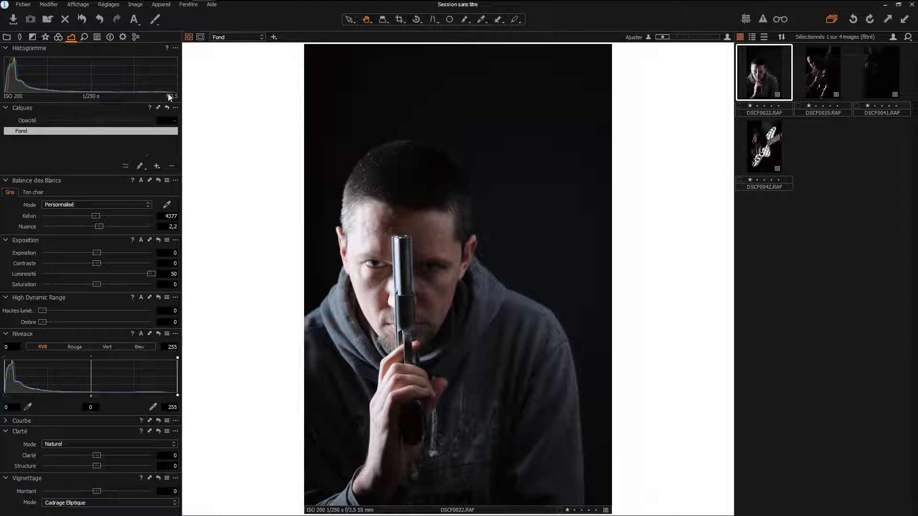
{"action": "double_click", "coordinate": [150, 274]}
{"action": "left_click_drag", "start_coordinate": [97, 252], "coordinate": [179, 257]}
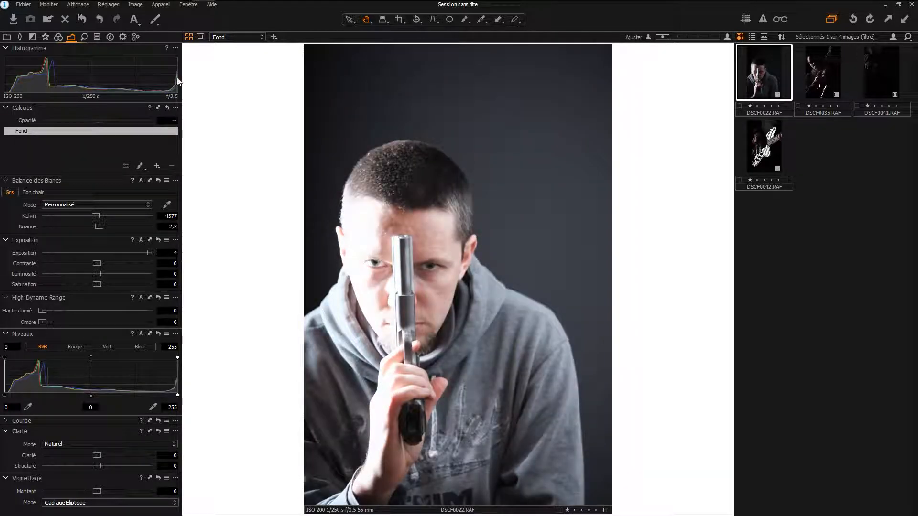
{"action": "double_click", "coordinate": [152, 253]}
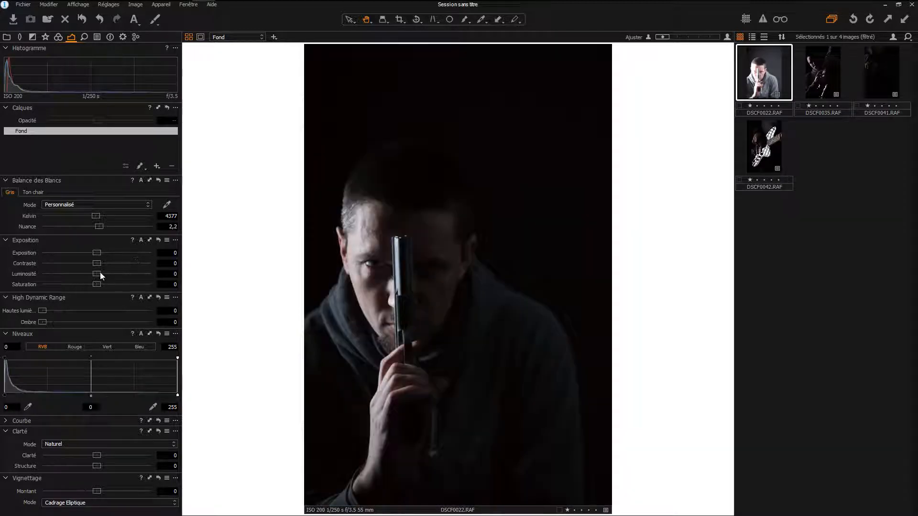
{"action": "left_click_drag", "start_coordinate": [97, 274], "coordinate": [162, 274]}
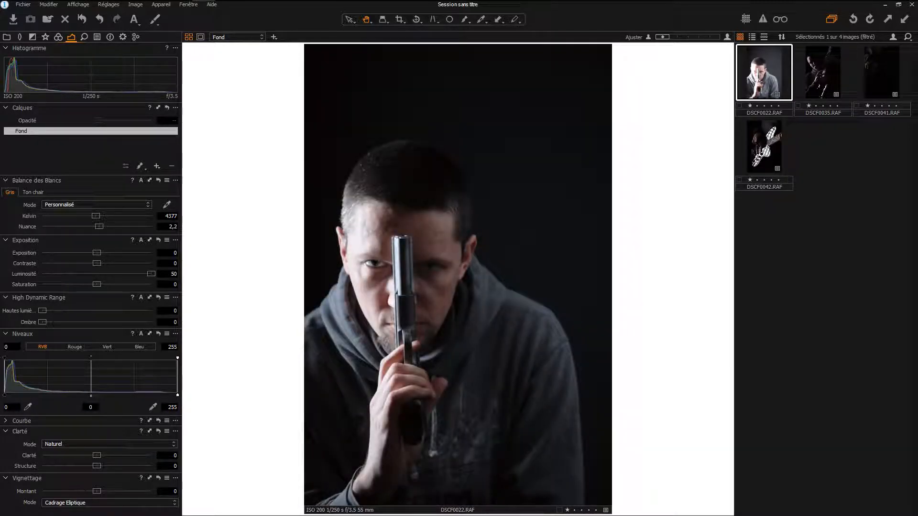
{"action": "double_click", "coordinate": [151, 274]}
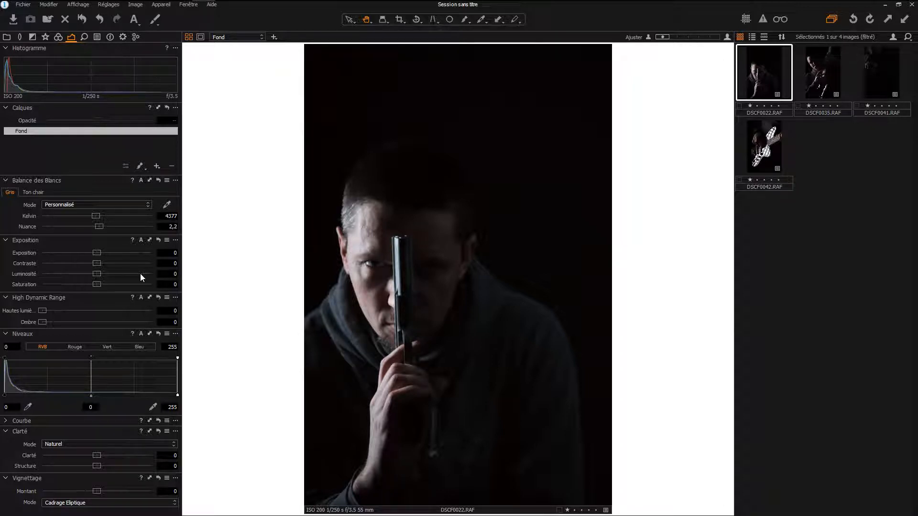
- Test Luminosité at 13 and at its maximum of 50, and bring it back to 0
{"action": "left_click_drag", "start_coordinate": [97, 275], "coordinate": [111, 275]}
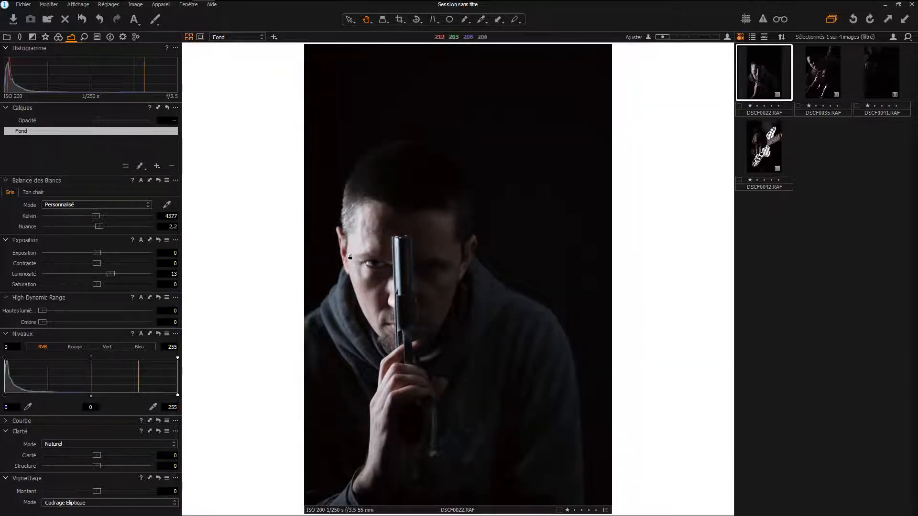
{"action": "left_click_drag", "start_coordinate": [111, 274], "coordinate": [153, 274]}
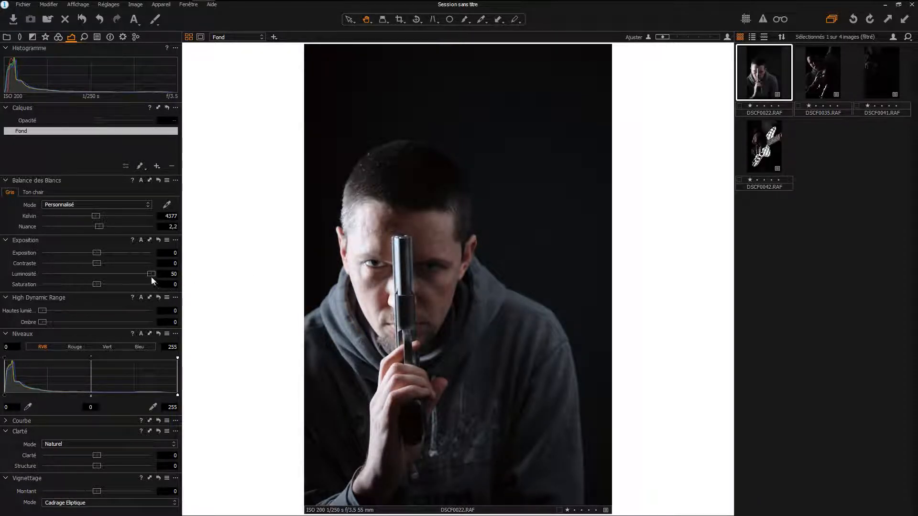
{"action": "left_click_drag", "start_coordinate": [151, 274], "coordinate": [97, 274]}
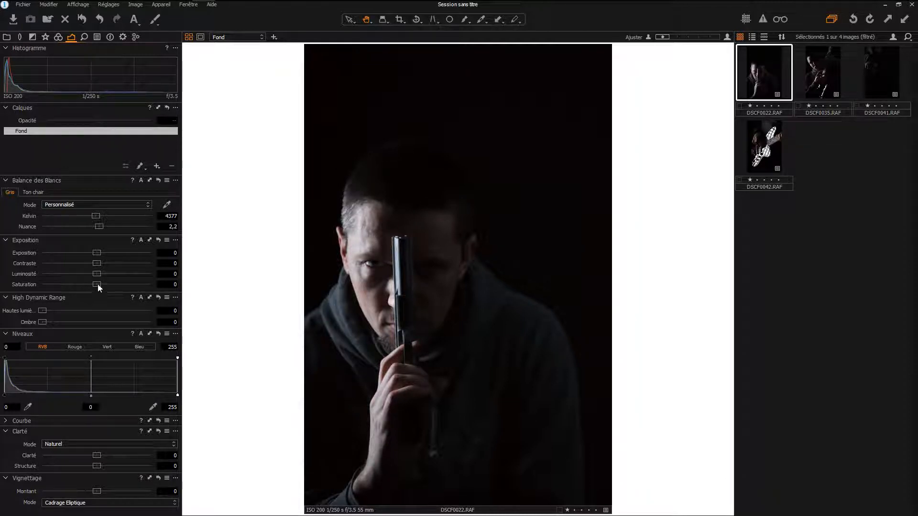
- Set the saturation to -8 and test the High Dynamic Range highlight and shadow adjustments, leaving both at 0
{"action": "mouse_move", "coordinate": [96, 283]}
{"action": "left_mouse_down"}
{"action": "mouse_move", "coordinate": [67, 283]}
{"action": "mouse_move", "coordinate": [108, 283]}
{"action": "mouse_move", "coordinate": [96, 282]}
{"action": "left_mouse_up"}
{"action": "mouse_move", "coordinate": [43, 311]}
{"action": "left_mouse_down"}
{"action": "mouse_move", "coordinate": [162, 310]}
{"action": "mouse_move", "coordinate": [44, 310]}
{"action": "mouse_move", "coordinate": [64, 321]}
{"action": "mouse_move", "coordinate": [164, 314]}
{"action": "mouse_move", "coordinate": [39, 320]}
{"action": "left_mouse_up"}
{"action": "mouse_move", "coordinate": [43, 311]}
{"action": "left_mouse_down"}
{"action": "mouse_move", "coordinate": [145, 311]}
{"action": "mouse_move", "coordinate": [40, 311]}
{"action": "left_mouse_up"}
{"action": "mouse_move", "coordinate": [43, 321]}
{"action": "left_mouse_down"}
{"action": "mouse_move", "coordinate": [131, 322]}
{"action": "mouse_move", "coordinate": [39, 326]}
{"action": "left_mouse_up"}
- View the red, green and blue channels of the levels and return to the combined RGB channel
{"action": "left_click", "coordinate": [74, 346]}
{"action": "left_click", "coordinate": [107, 347]}
{"action": "left_click", "coordinate": [140, 348]}
{"action": "left_click", "coordinate": [43, 347]}
- Test several white input levels on the RGB channel, including 231 and 206, and settle it at 242
{"action": "left_click_drag", "start_coordinate": [178, 396], "coordinate": [161, 396]}
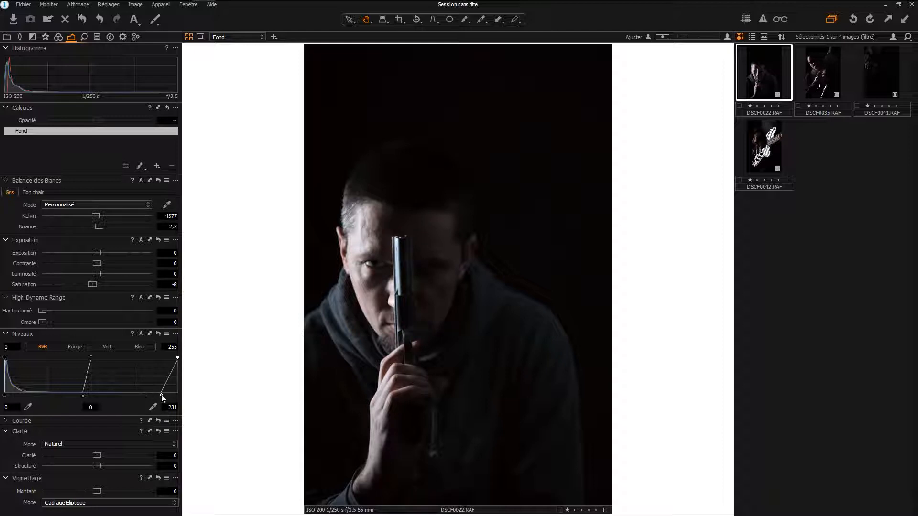
{"action": "left_click_drag", "start_coordinate": [161, 395], "coordinate": [146, 398]}
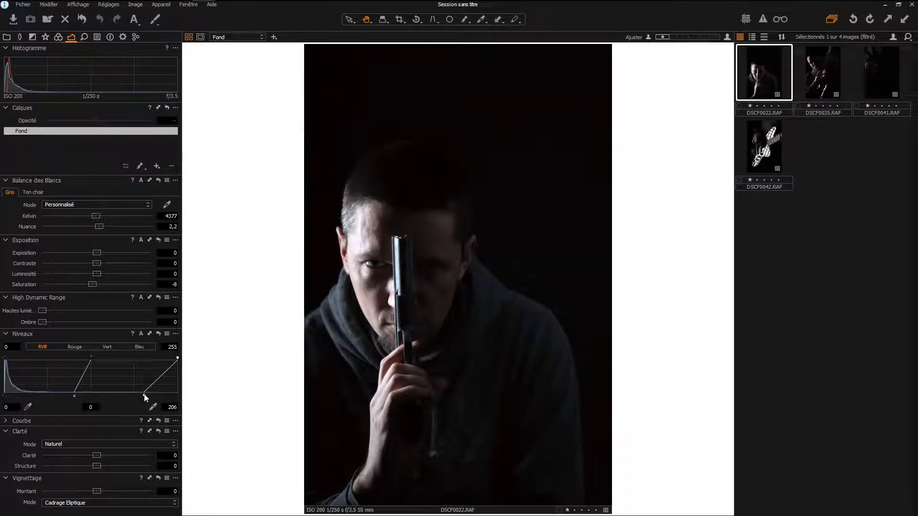
{"action": "left_click_drag", "start_coordinate": [145, 398], "coordinate": [165, 398]}
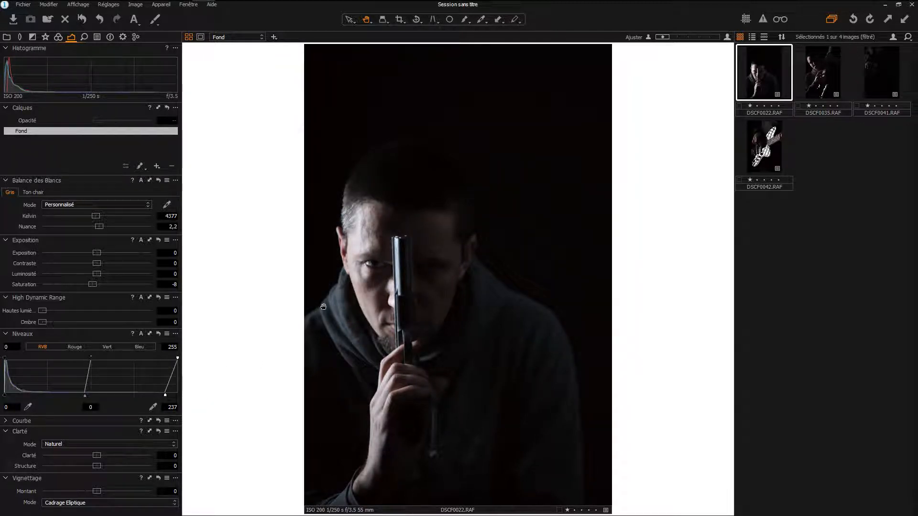
{"action": "mouse_move", "coordinate": [166, 398]}
{"action": "left_mouse_down"}
{"action": "mouse_move", "coordinate": [147, 397]}
{"action": "mouse_move", "coordinate": [171, 396]}
{"action": "left_mouse_up"}
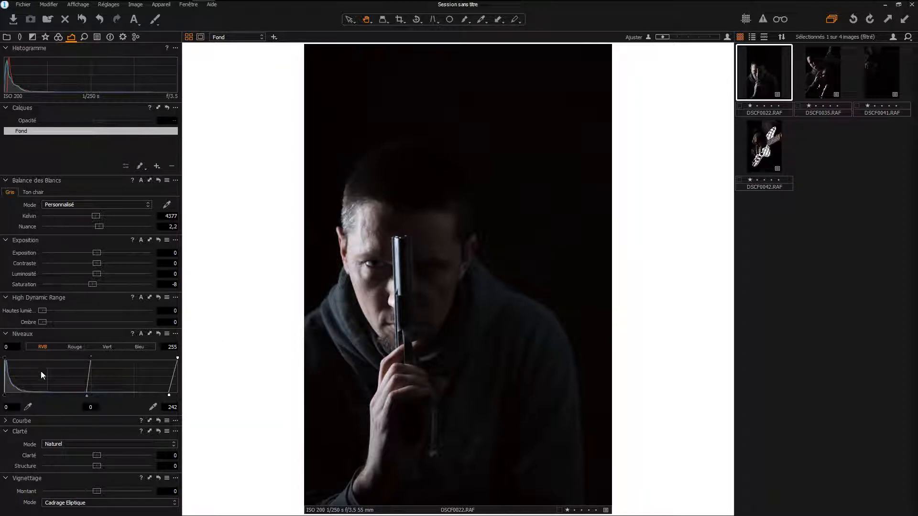
- Try picking the levels' black point from the dark background above the head, and undo it
{"action": "left_click", "coordinate": [30, 406]}
{"action": "left_click", "coordinate": [354, 68]}
{"action": "key", "text": "ctrl+z"}
- Try a gentle Luma curve with a raised highlight point and a shadow point, then delete all its points
{"action": "left_click", "coordinate": [5, 335]}
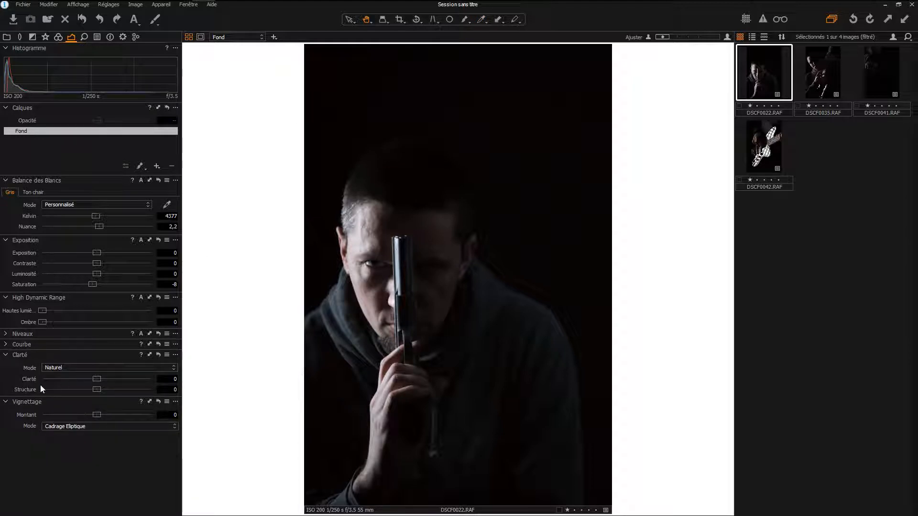
{"action": "left_click", "coordinate": [6, 345]}
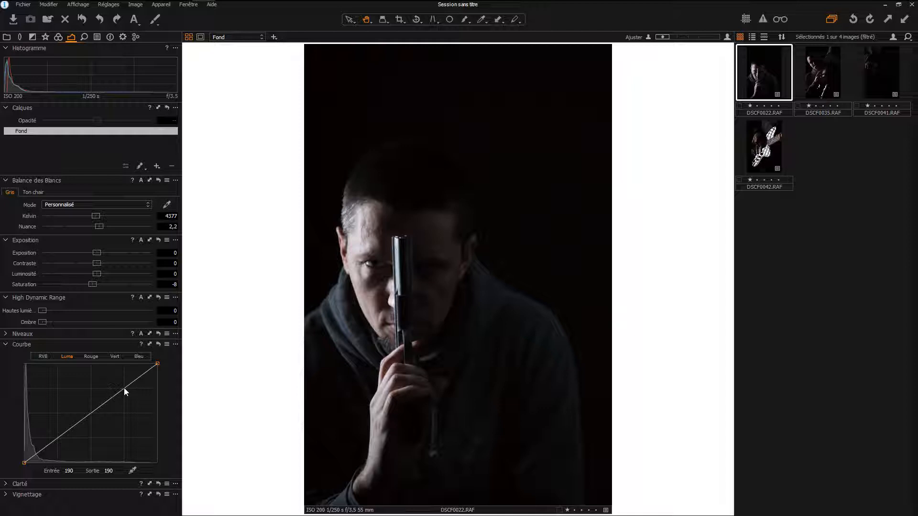
{"action": "left_click_drag", "start_coordinate": [125, 388], "coordinate": [121, 386]}
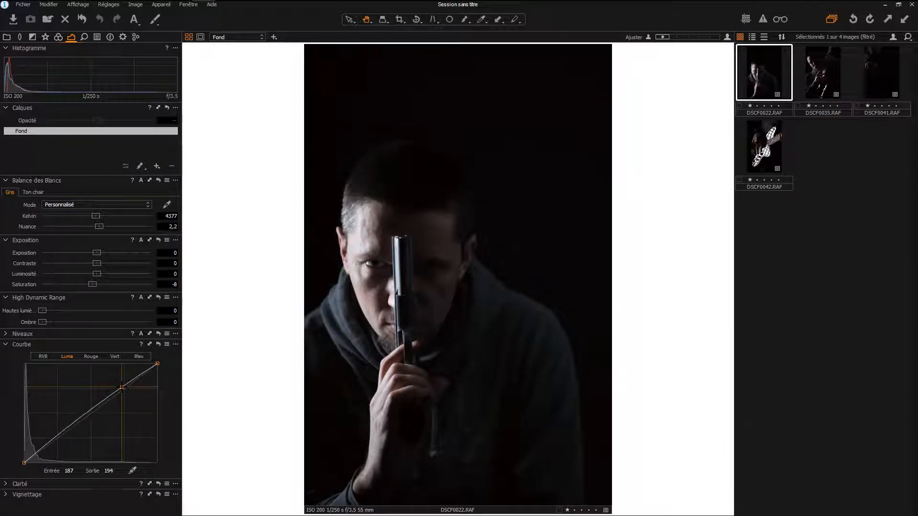
{"action": "left_click", "coordinate": [58, 436]}
{"action": "left_click_drag", "start_coordinate": [58, 435], "coordinate": [57, 437]}
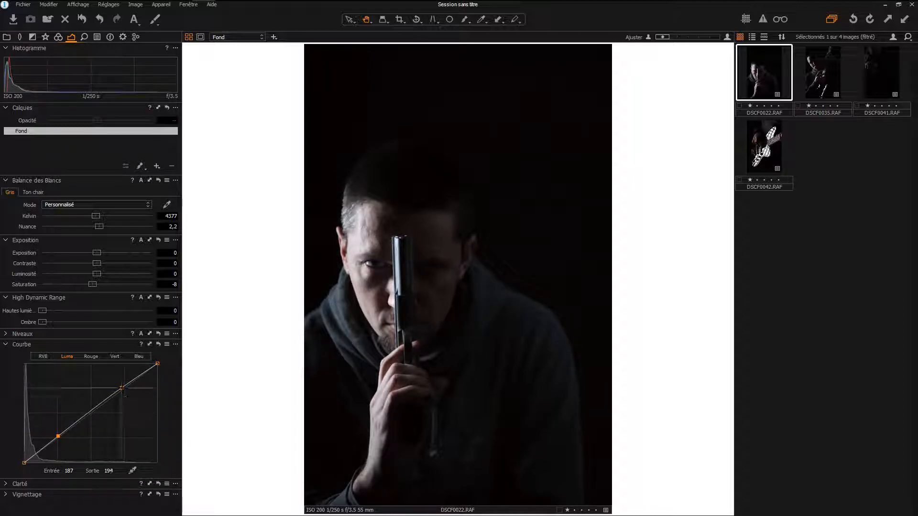
{"action": "left_click_drag", "start_coordinate": [122, 387], "coordinate": [123, 387]}
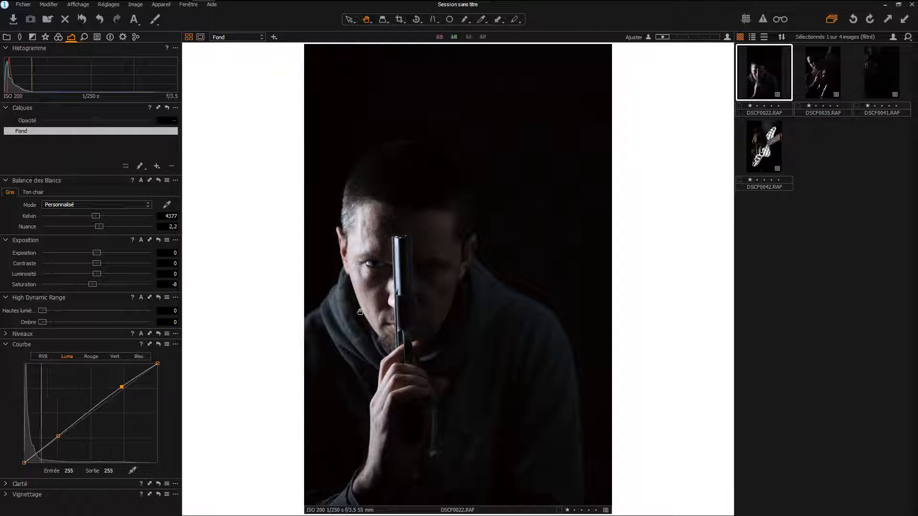
{"action": "right_click", "coordinate": [121, 386]}
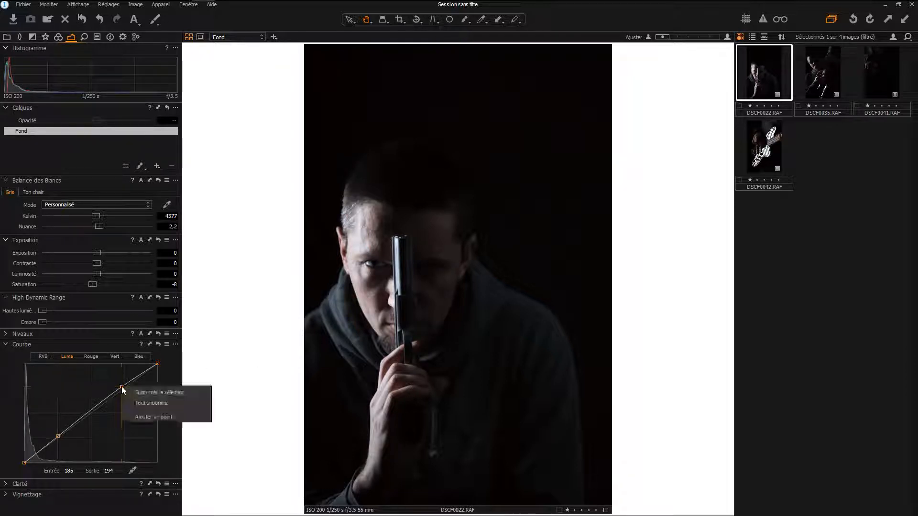
{"action": "left_click", "coordinate": [136, 405]}
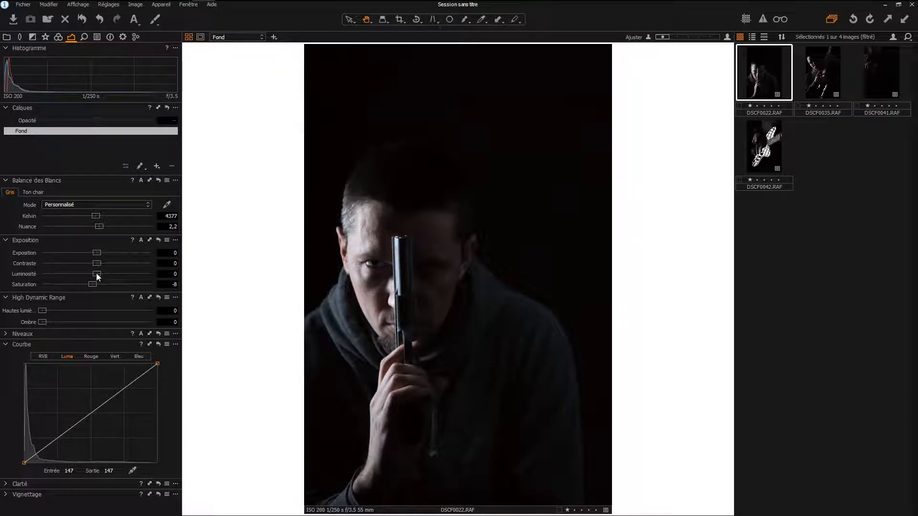
- Add a shadow point and a highlight point on the Luma curve near its quarter marks, and collapse the curve settings
{"action": "left_click", "coordinate": [57, 437]}
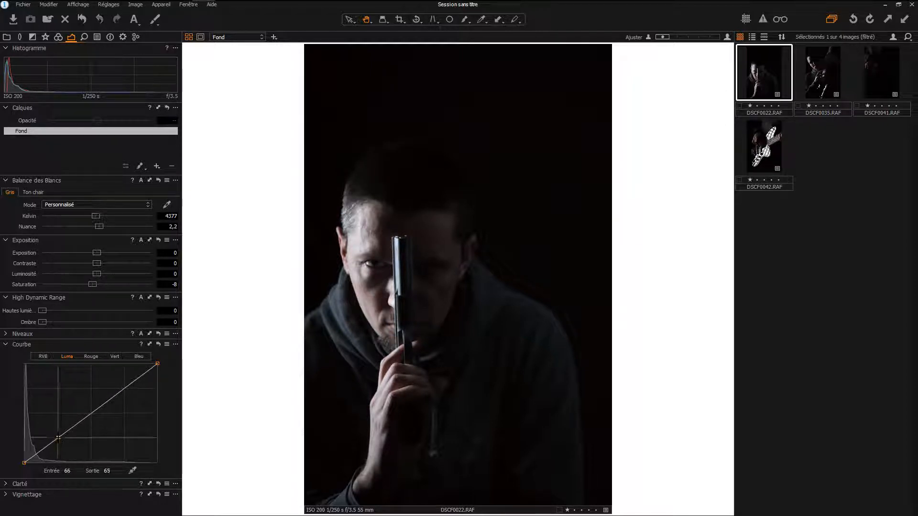
{"action": "left_click", "coordinate": [123, 389]}
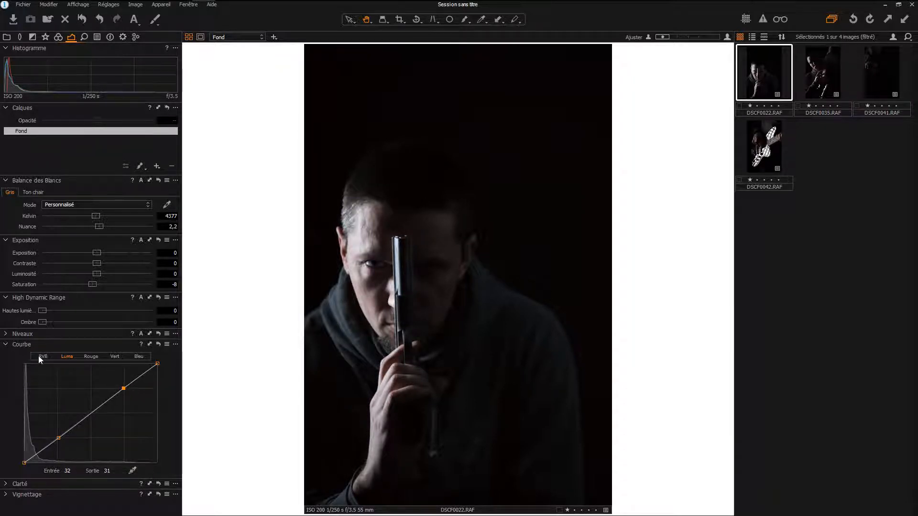
{"action": "left_click", "coordinate": [5, 344]}
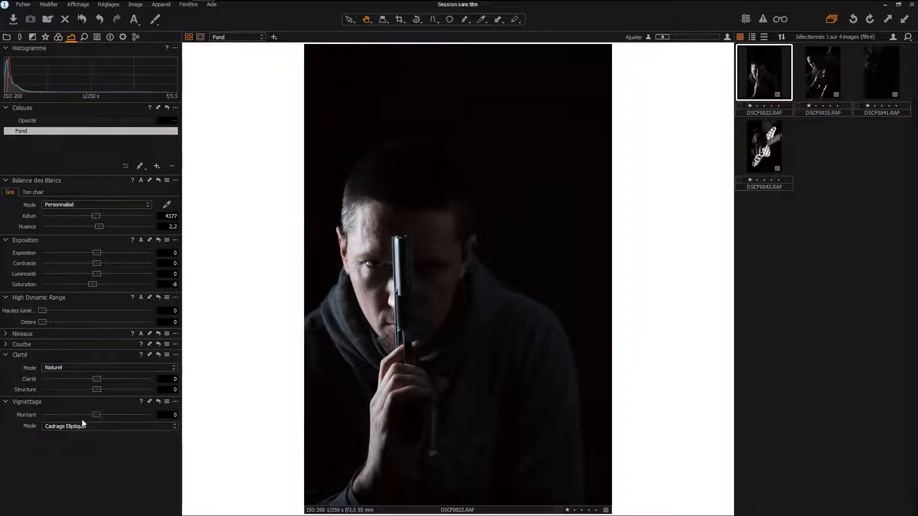
- Test the vignetting amount, leave it at 0, and look over the lens correction and crop settings
{"action": "mouse_move", "coordinate": [96, 415]}
{"action": "left_mouse_down"}
{"action": "mouse_move", "coordinate": [16, 415]}
{"action": "mouse_move", "coordinate": [171, 416]}
{"action": "mouse_move", "coordinate": [100, 414]}
{"action": "left_mouse_up"}
{"action": "left_click", "coordinate": [20, 37]}
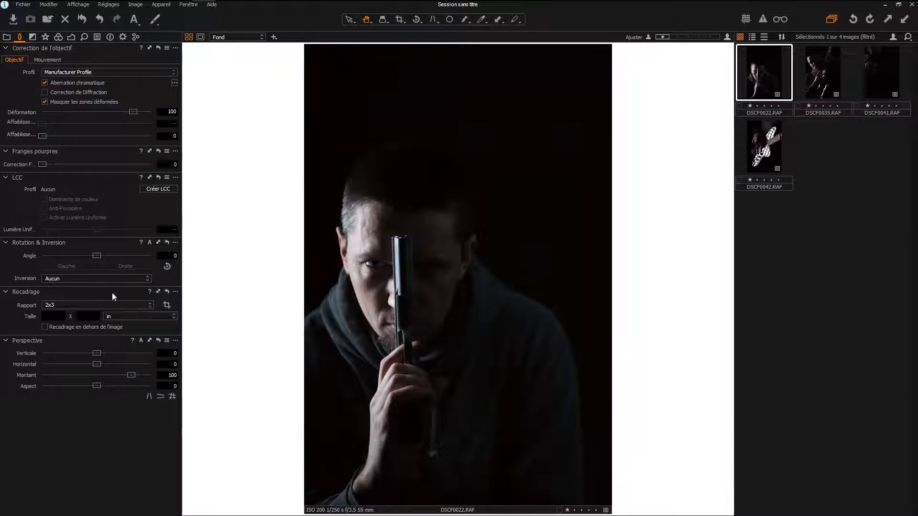
{"action": "left_click", "coordinate": [69, 38]}
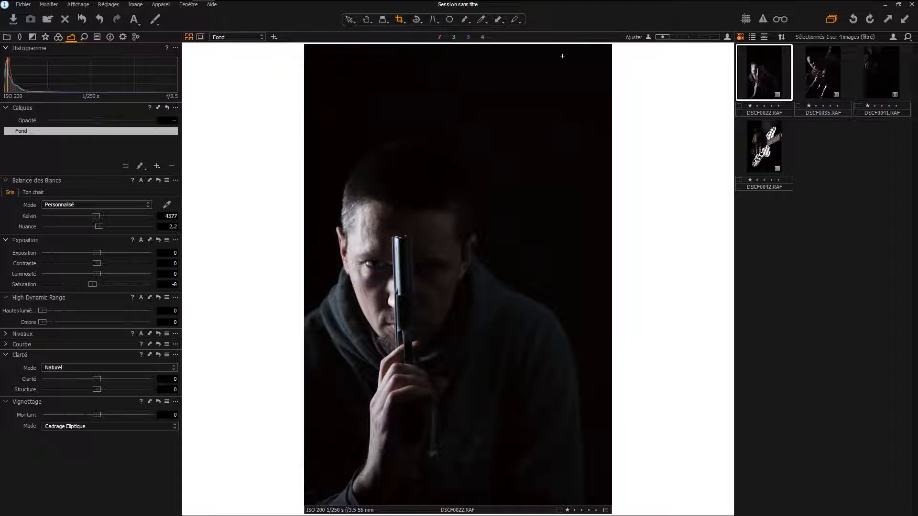
- Frame the portrait with a 2x3 crop of about 11.30 × 16.95 in and adjust its position
{"action": "left_click_drag", "start_coordinate": [612, 46], "coordinate": [553, 115]}
{"action": "left_click_drag", "start_coordinate": [520, 149], "coordinate": [514, 140]}
- Try the Libre crop ratio by narrowing the frame from its side, and restore the frame and a fixed ratio
{"action": "right_click", "coordinate": [489, 139]}
{"action": "left_click", "coordinate": [488, 139]}
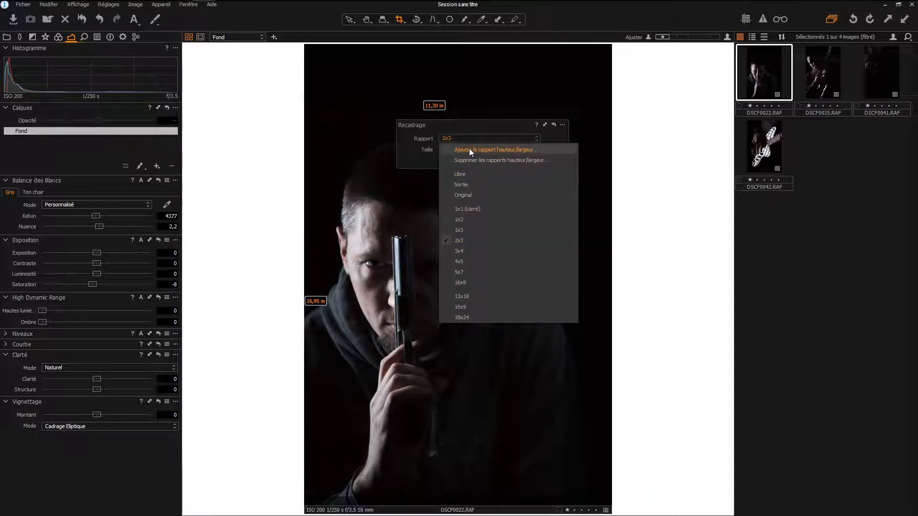
{"action": "left_click", "coordinate": [469, 174]}
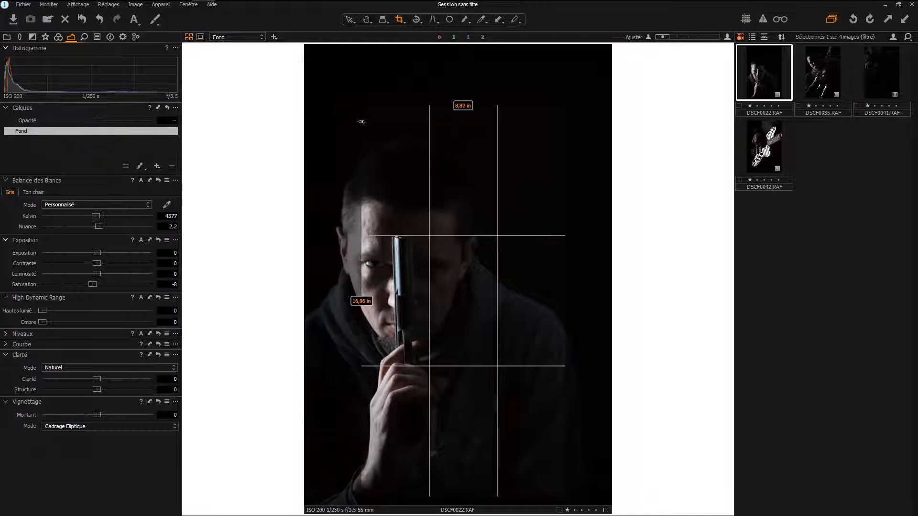
{"action": "right_click", "coordinate": [414, 120]}
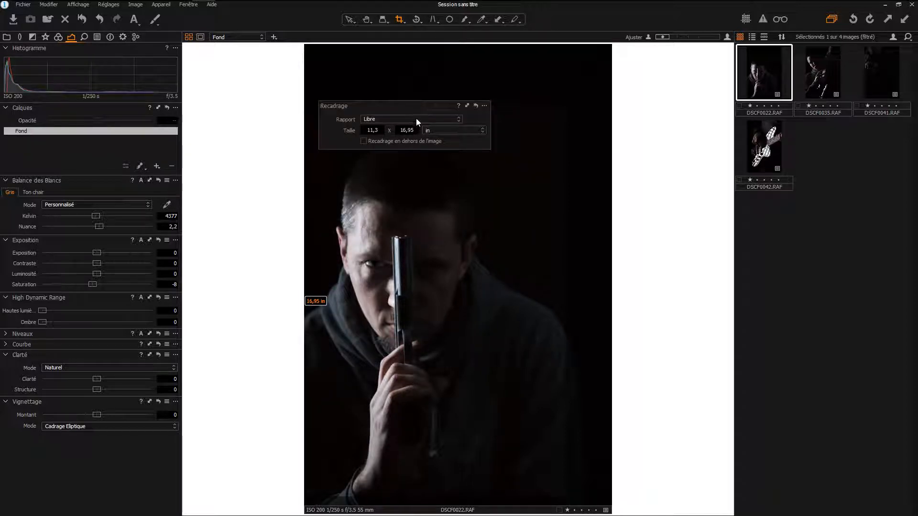
{"action": "left_click", "coordinate": [416, 119]}
{"action": "left_click", "coordinate": [408, 174]}
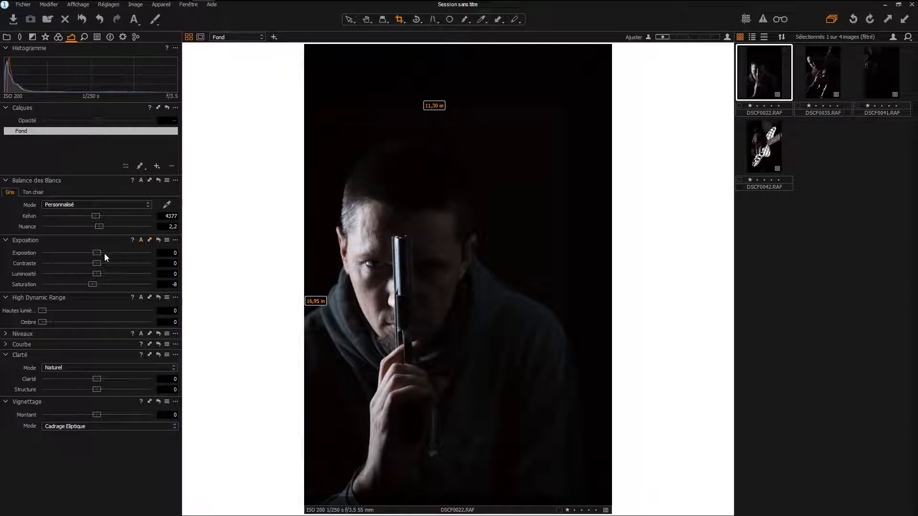
- Raise the exposure to 3,65 to see the framing, and tighten and reposition the crop to about 10.08 × 15.12 in
{"action": "left_click_drag", "start_coordinate": [104, 253], "coordinate": [150, 251]}
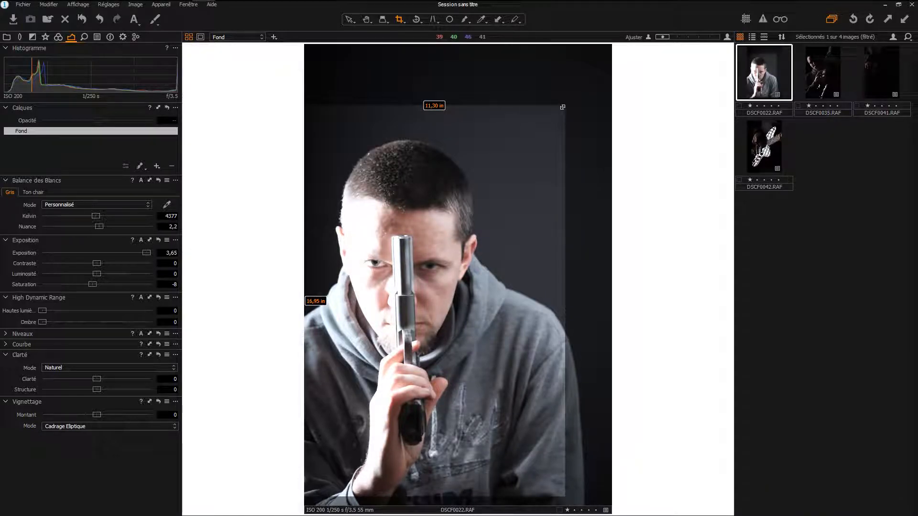
{"action": "left_click_drag", "start_coordinate": [563, 107], "coordinate": [558, 111]}
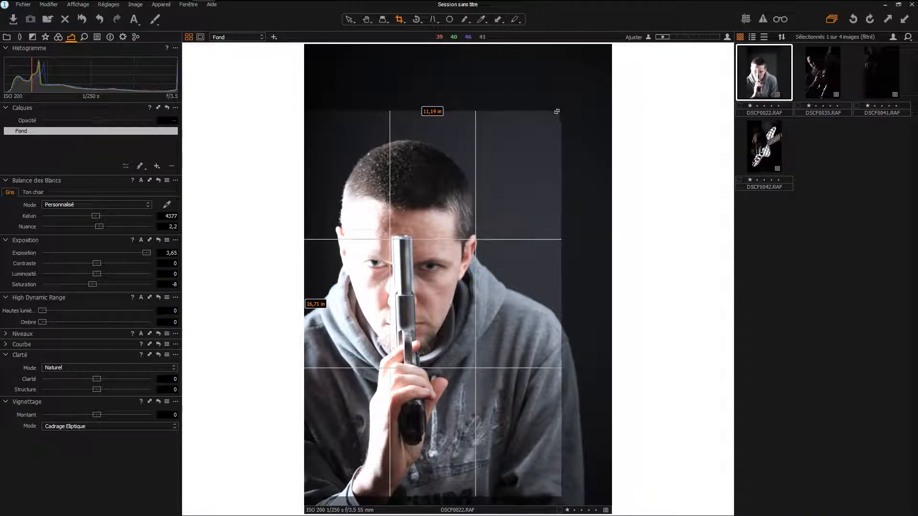
{"action": "left_click_drag", "start_coordinate": [528, 152], "coordinate": [525, 141]}
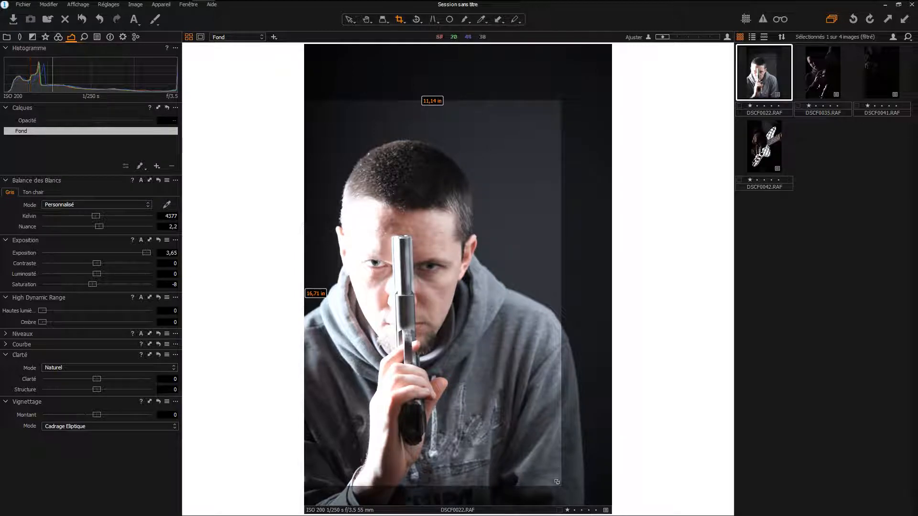
{"action": "left_click_drag", "start_coordinate": [561, 487], "coordinate": [534, 469]}
{"action": "left_click_drag", "start_coordinate": [523, 463], "coordinate": [552, 454]}
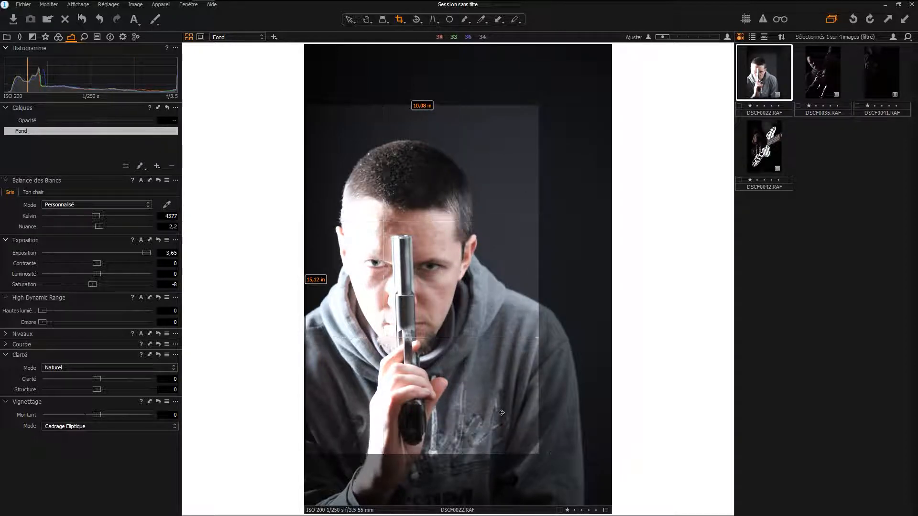
- Shift the crop frame slightly lower over the portrait, apply it, and reset the exposure to 0
{"action": "left_click_drag", "start_coordinate": [501, 413], "coordinate": [501, 432]}
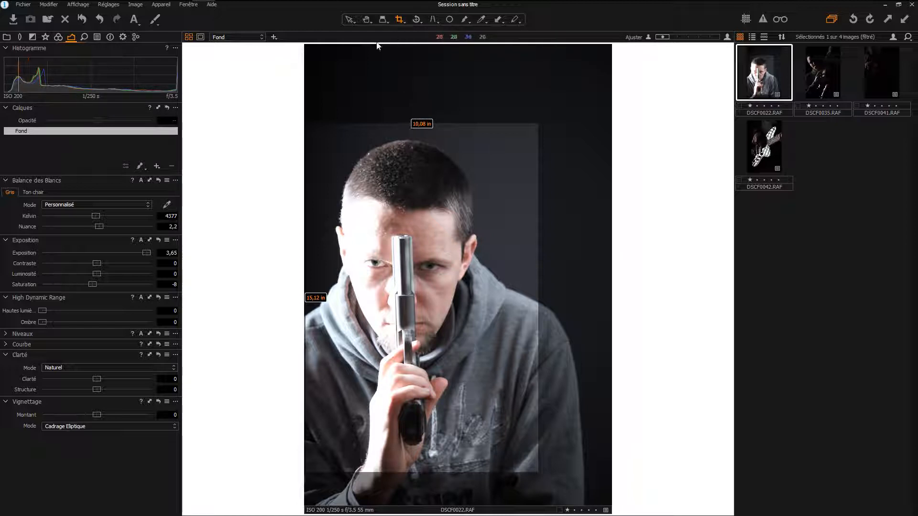
{"action": "left_click", "coordinate": [367, 19]}
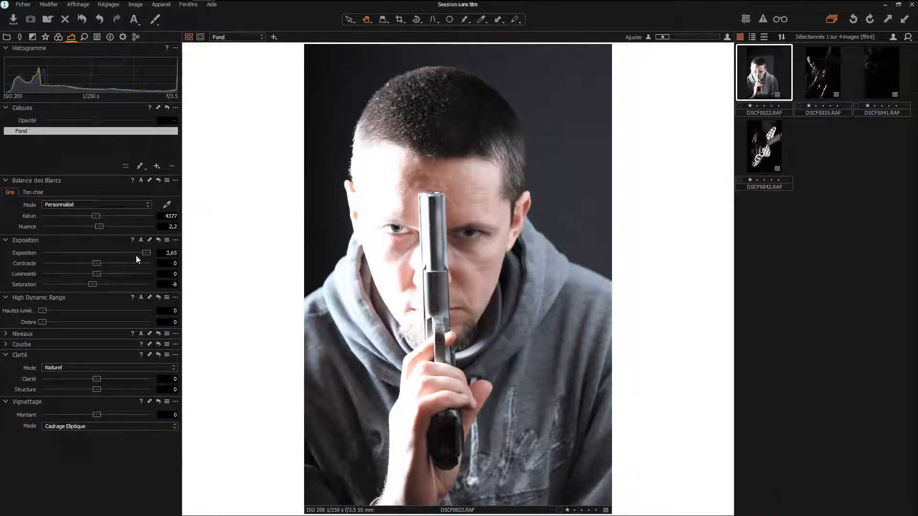
{"action": "double_click", "coordinate": [144, 254]}
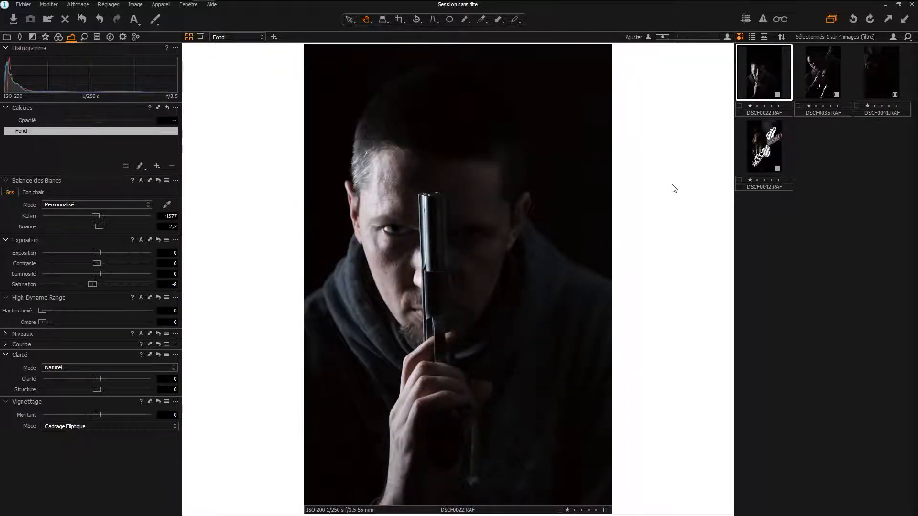
- Compare the crop against the full frame and examine the face of the cropped portrait up close
{"action": "key", "text": "c"}
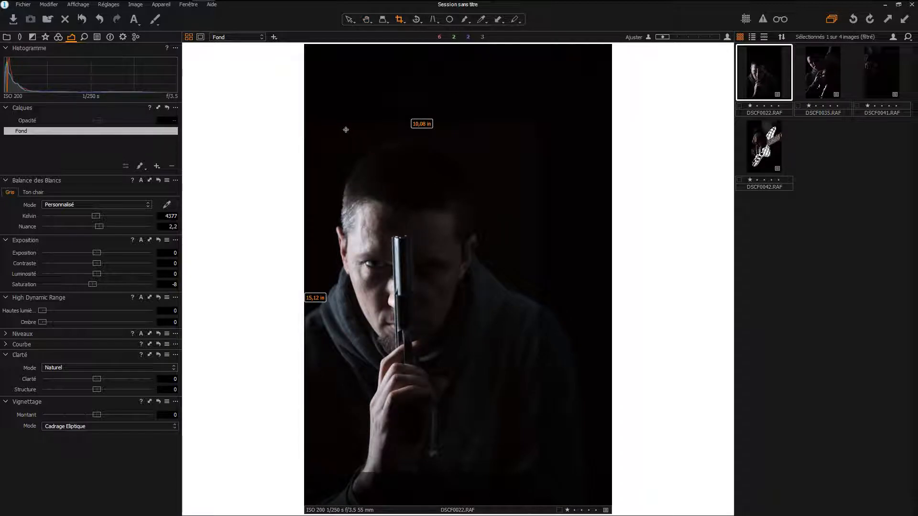
{"action": "key", "text": "h"}
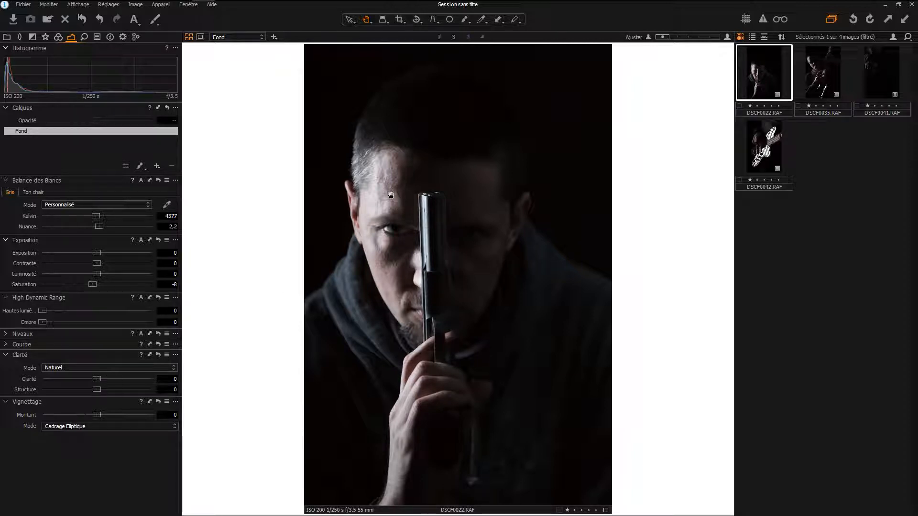
{"action": "double_click", "coordinate": [451, 232]}
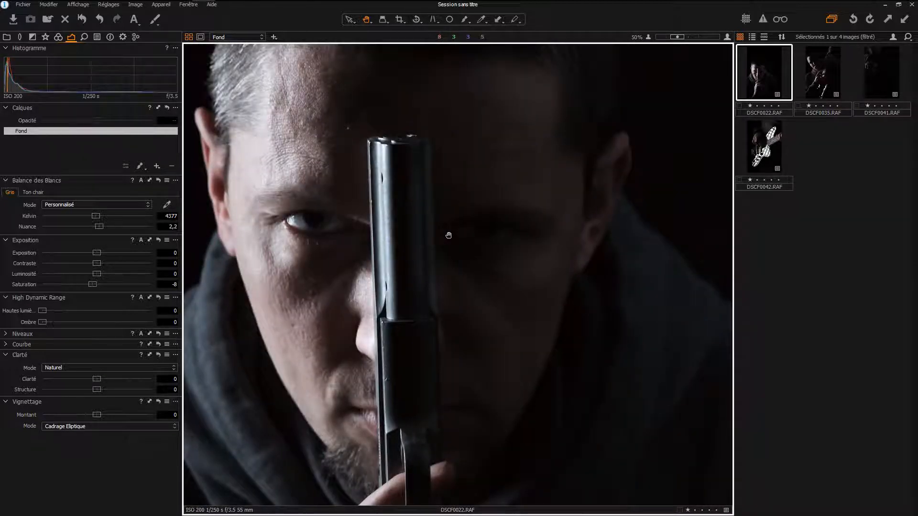
{"action": "double_click", "coordinate": [448, 235]}
{"action": "double_click", "coordinate": [362, 225]}
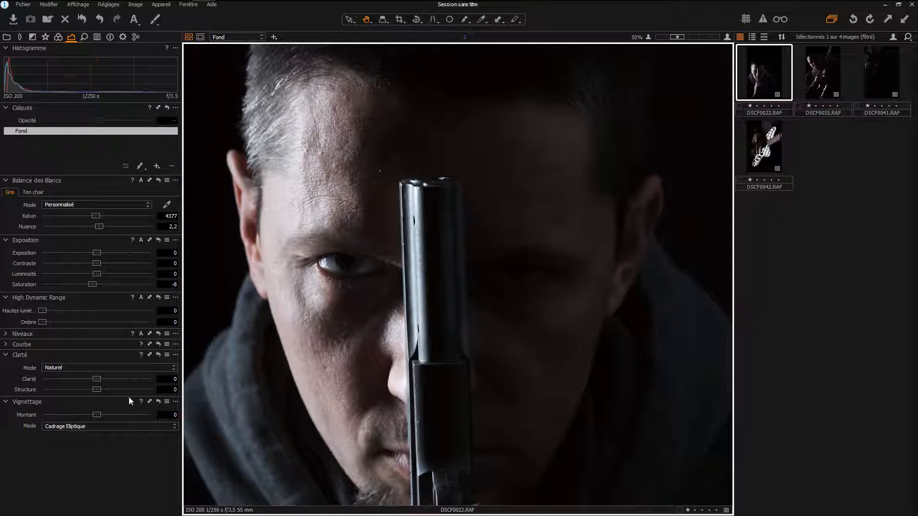
{"action": "double_click", "coordinate": [329, 283]}
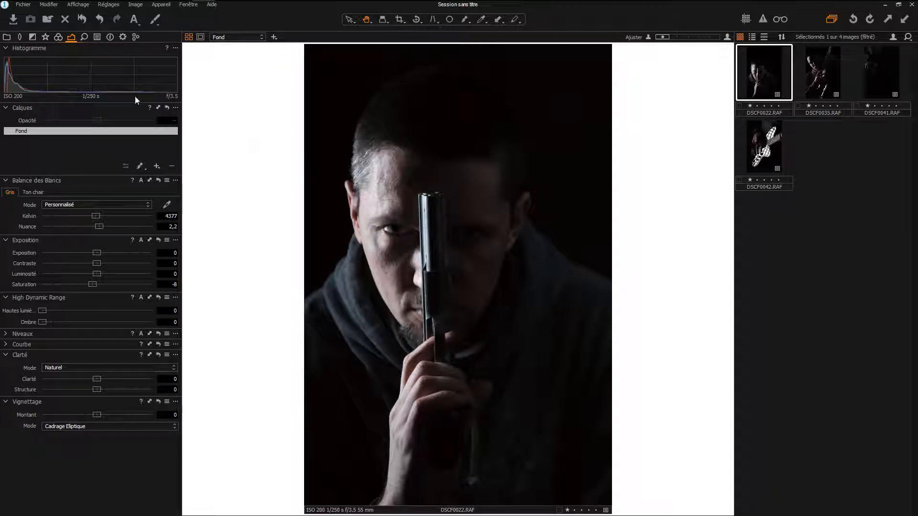
- Look over the Basique, Avancé and Ton chair modes of the colour editor
{"action": "left_click", "coordinate": [58, 36]}
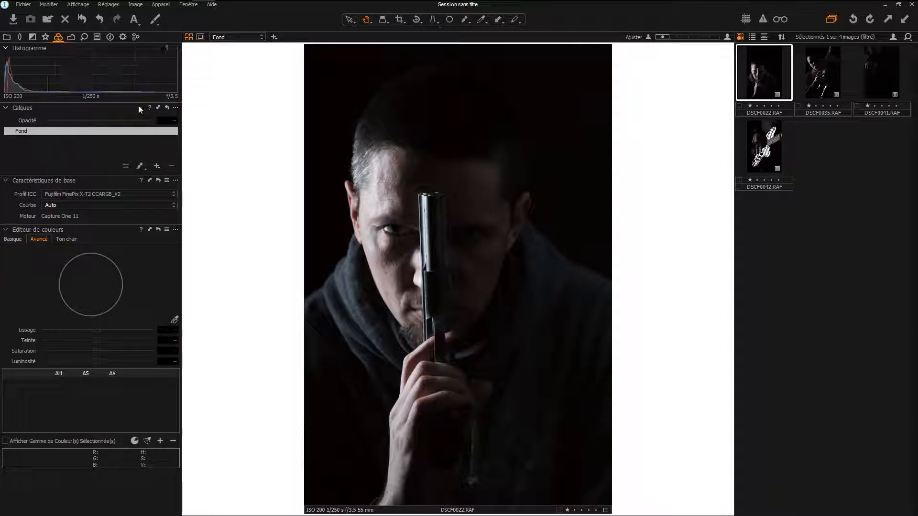
{"action": "left_click", "coordinate": [13, 239]}
{"action": "left_click", "coordinate": [39, 239]}
{"action": "left_click", "coordinate": [67, 239]}
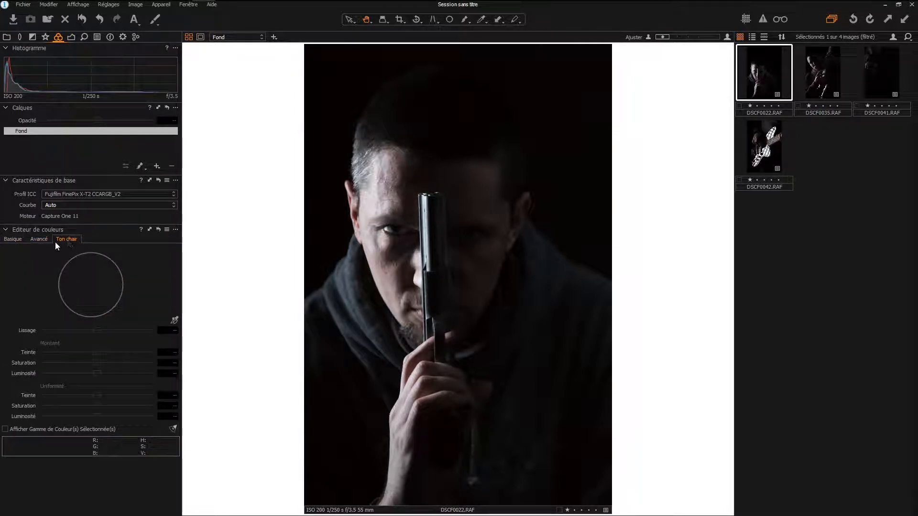
{"action": "left_click", "coordinate": [41, 239]}
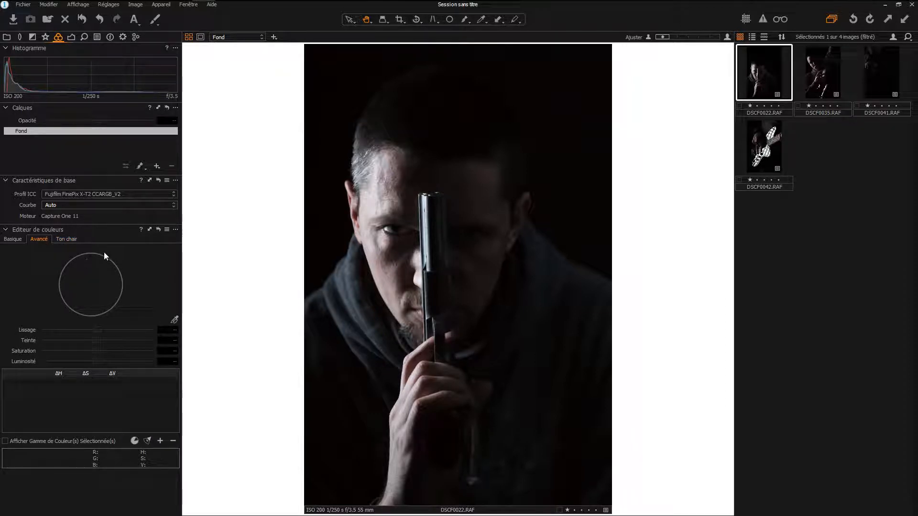
- Select the red range in the Basique colour editor and test its saturation
{"action": "left_click", "coordinate": [15, 240]}
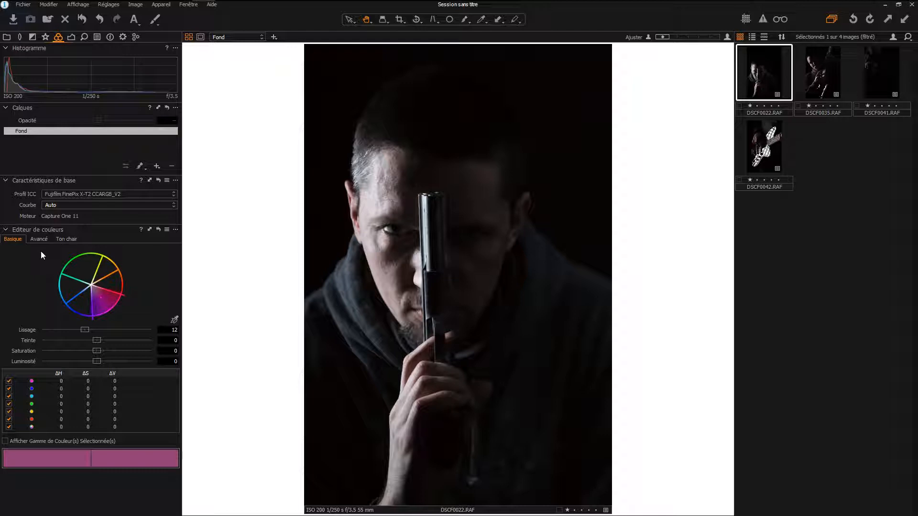
{"action": "left_click", "coordinate": [41, 417]}
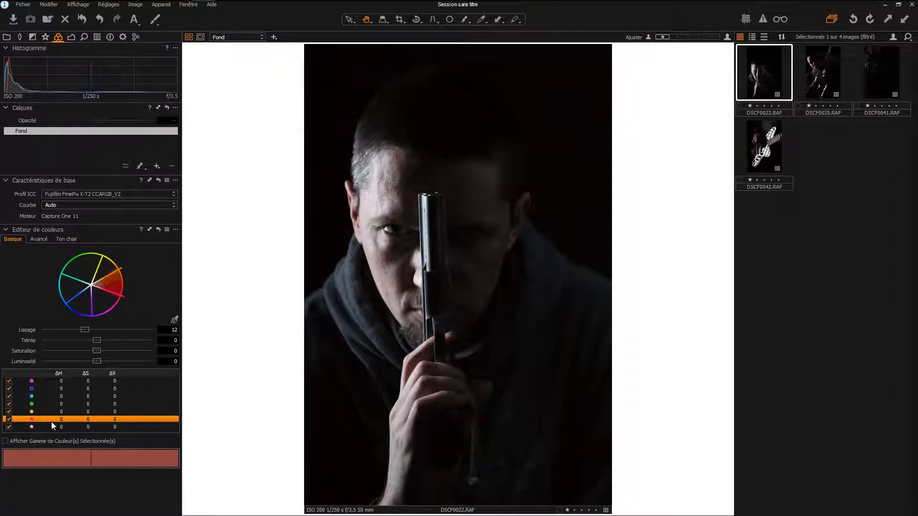
{"action": "mouse_move", "coordinate": [97, 350]}
{"action": "left_mouse_down"}
{"action": "mouse_move", "coordinate": [134, 350]}
{"action": "mouse_move", "coordinate": [64, 356]}
{"action": "mouse_move", "coordinate": [100, 362]}
{"action": "mouse_move", "coordinate": [102, 353]}
{"action": "left_mouse_up"}
- Pick the skin colour from the lit cheek in the Avancé colour editor and preview the selected colour range
{"action": "left_click", "coordinate": [39, 239]}
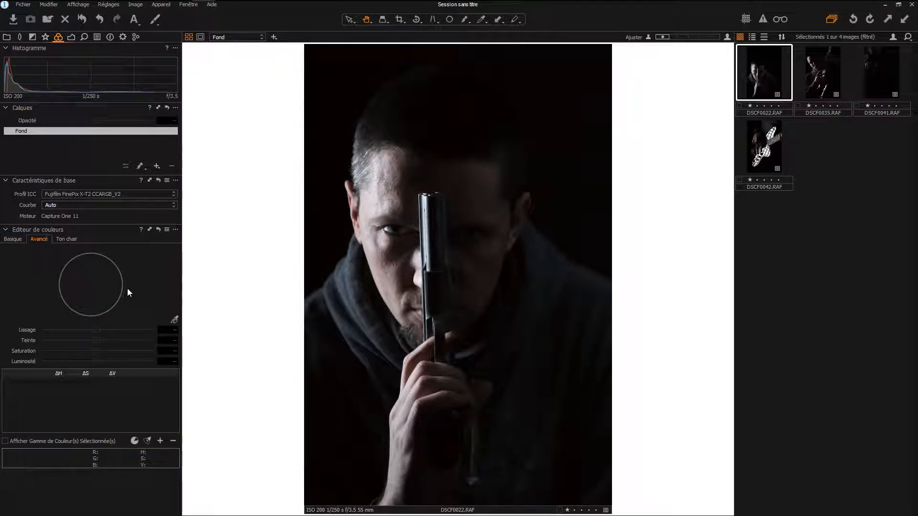
{"action": "left_click", "coordinate": [174, 320]}
{"action": "left_click", "coordinate": [396, 269]}
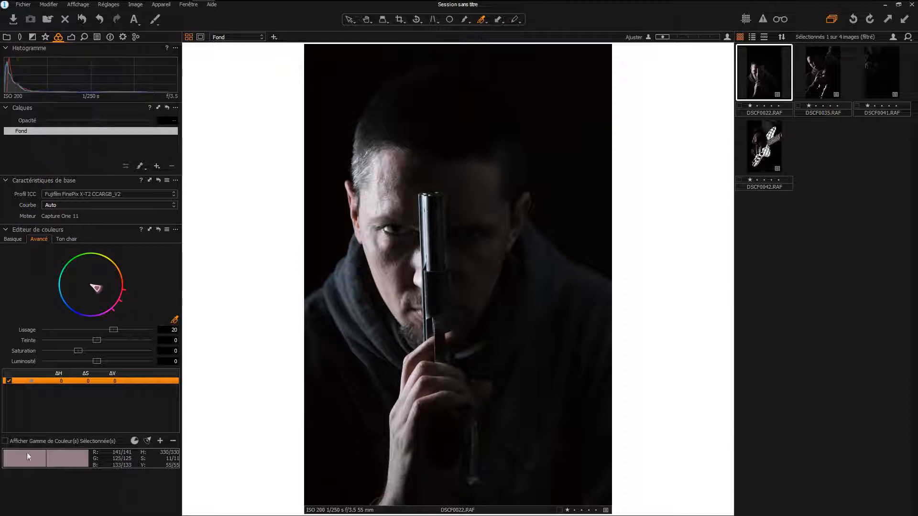
{"action": "left_click", "coordinate": [5, 441]}
{"action": "left_click", "coordinate": [5, 441]}
- Try saturation, hue and luminosity changes on the picked skin colour, resetting each value to 0
{"action": "left_click_drag", "start_coordinate": [79, 352], "coordinate": [105, 346]}
{"action": "double_click", "coordinate": [82, 353]}
{"action": "double_click", "coordinate": [103, 342]}
{"action": "mouse_move", "coordinate": [97, 339]}
{"action": "left_mouse_down"}
{"action": "mouse_move", "coordinate": [133, 340]}
{"action": "mouse_move", "coordinate": [63, 340]}
{"action": "mouse_move", "coordinate": [90, 340]}
{"action": "left_mouse_up"}
{"action": "double_click", "coordinate": [89, 339]}
{"action": "mouse_move", "coordinate": [101, 362]}
{"action": "left_mouse_down"}
{"action": "mouse_move", "coordinate": [143, 360]}
{"action": "mouse_move", "coordinate": [94, 361]}
{"action": "left_mouse_up"}
{"action": "double_click", "coordinate": [96, 361]}
- Set the skin colour selection's smoothing to 17,9 and create a masked layer from the selection
{"action": "mouse_move", "coordinate": [118, 332]}
{"action": "left_mouse_down"}
{"action": "mouse_move", "coordinate": [89, 335]}
{"action": "mouse_move", "coordinate": [105, 334]}
{"action": "left_mouse_up"}
{"action": "left_click", "coordinate": [176, 230]}
{"action": "left_click", "coordinate": [175, 229]}
{"action": "left_click", "coordinate": [174, 230]}
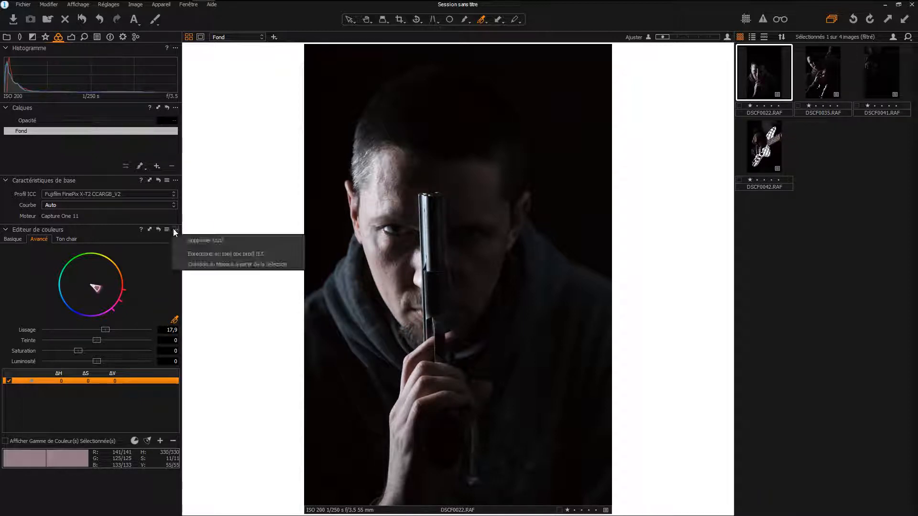
{"action": "left_click", "coordinate": [213, 265]}
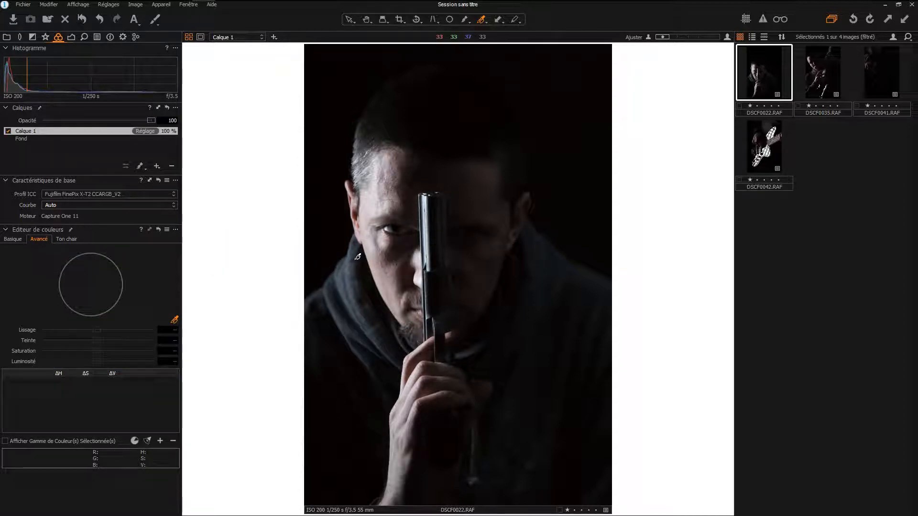
- Rename the new masked layer "couleur peau"
{"action": "double_click", "coordinate": [64, 131]}
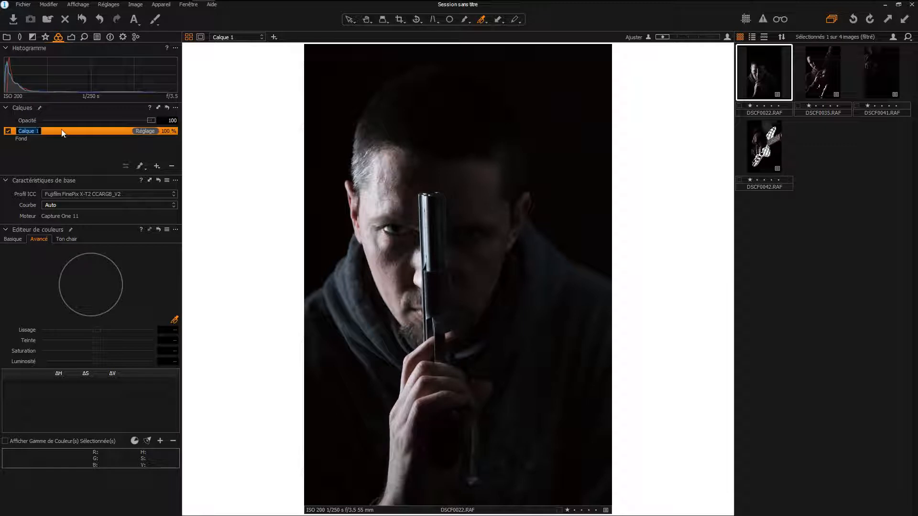
{"action": "type", "text": "couleur peau"}
{"action": "key", "text": "Return"}
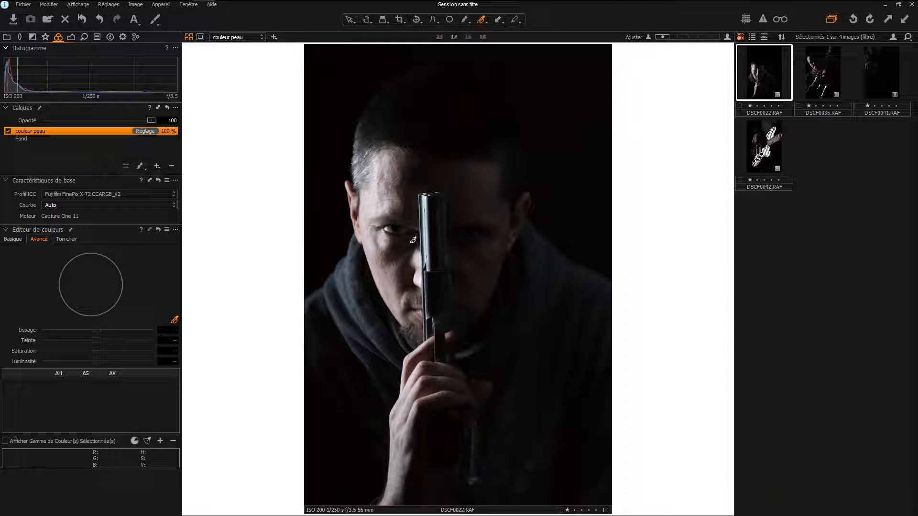
- Display the couleur peau mask and erase its stray area beside the ear on the lit side of the face
{"action": "key", "text": "m"}
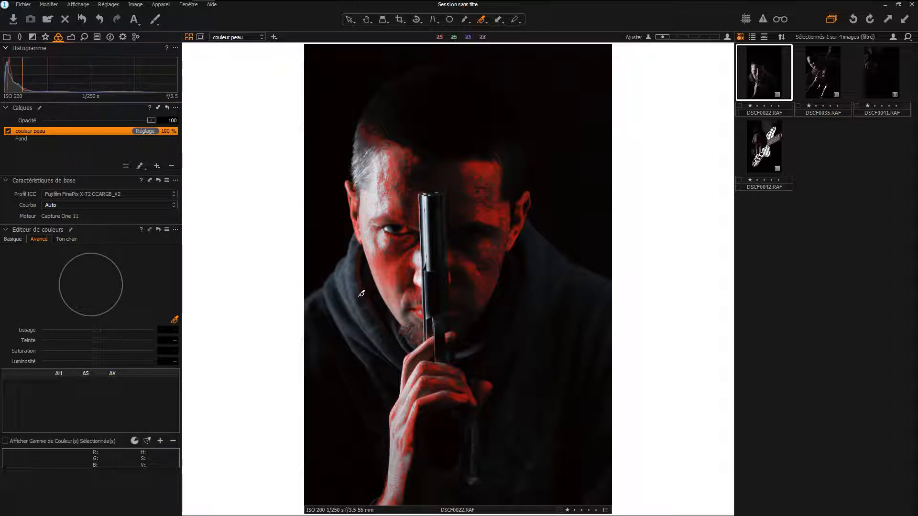
{"action": "left_click", "coordinate": [139, 166]}
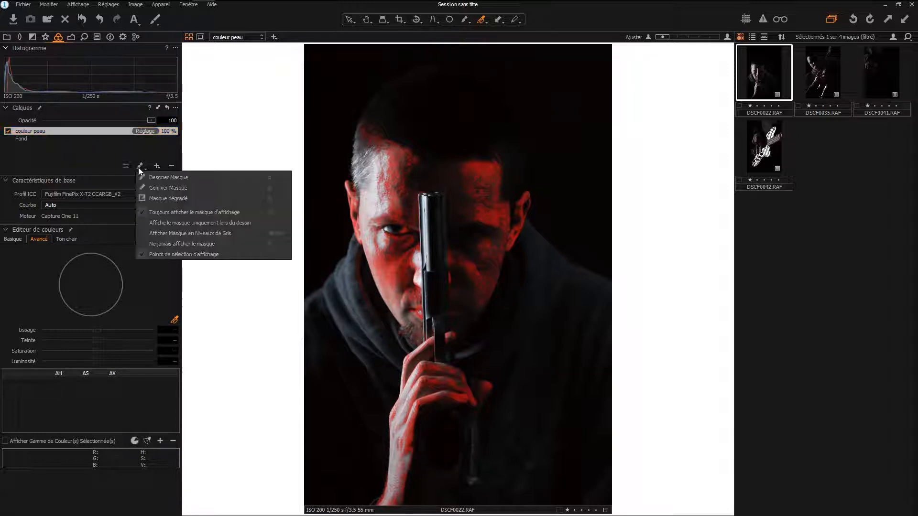
{"action": "left_click", "coordinate": [157, 188]}
{"action": "right_click", "coordinate": [348, 256]}
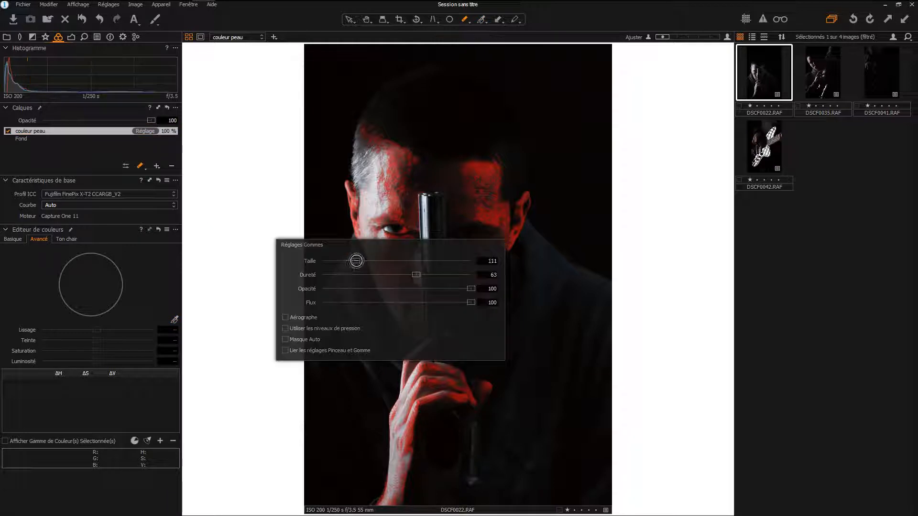
{"action": "key", "text": "ctrl+plus"}
{"action": "mouse_move", "coordinate": [295, 249]}
{"action": "left_mouse_down"}
{"action": "mouse_move", "coordinate": [319, 334]}
{"action": "mouse_move", "coordinate": [289, 242]}
{"action": "mouse_move", "coordinate": [296, 234]}
{"action": "left_mouse_up"}
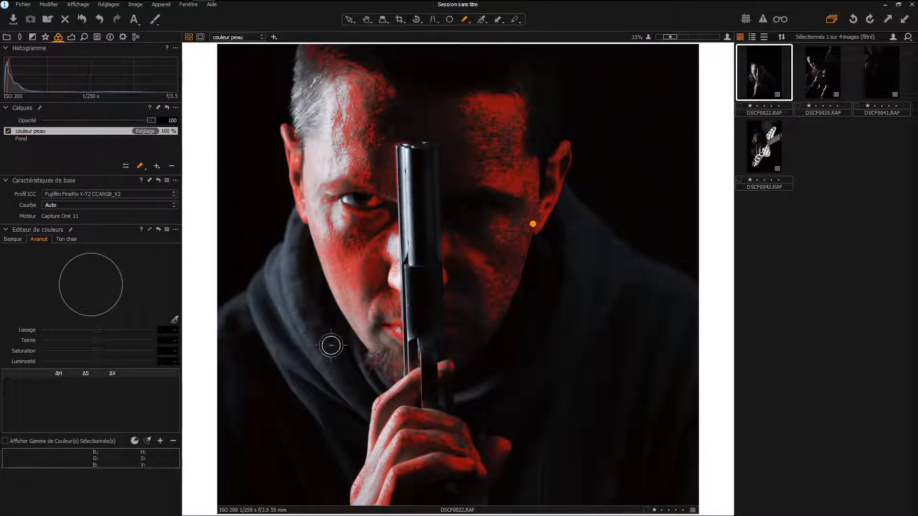
- Adjust the eraser, clean stray mask spots off the hood and hair, and hide the mask
{"action": "right_click", "coordinate": [306, 323]}
{"action": "left_click_drag", "start_coordinate": [303, 323], "coordinate": [299, 323]}
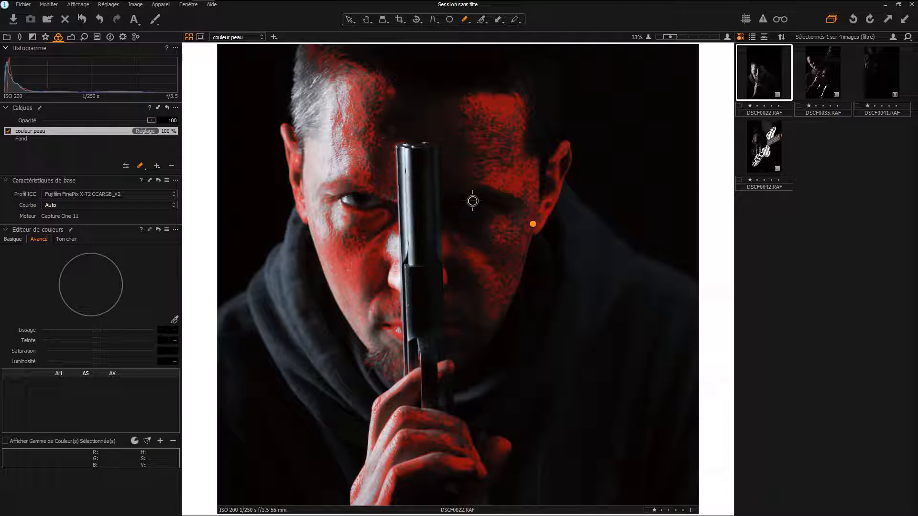
{"action": "scroll", "coordinate": [458, 203], "scroll_direction": "up", "scroll_amount": 1}
{"action": "scroll", "coordinate": [458, 202], "scroll_direction": "down", "scroll_amount": 2}
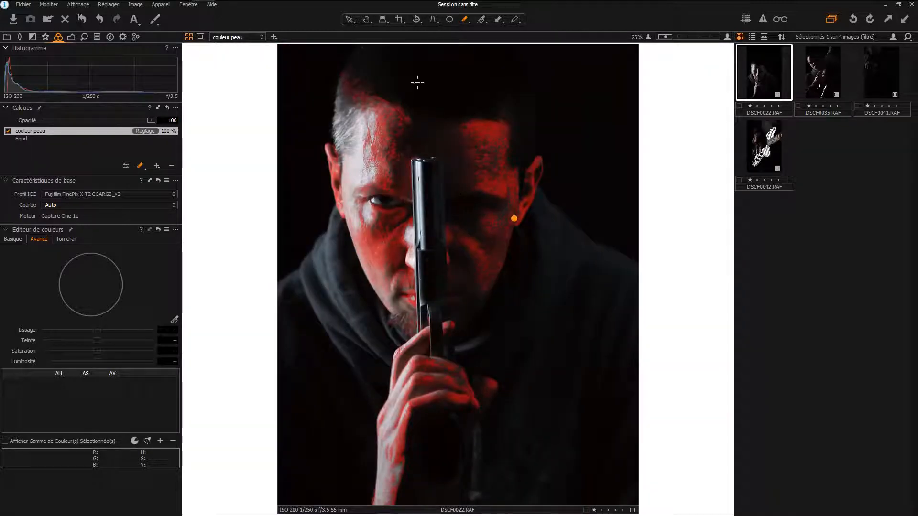
{"action": "right_click", "coordinate": [392, 74]}
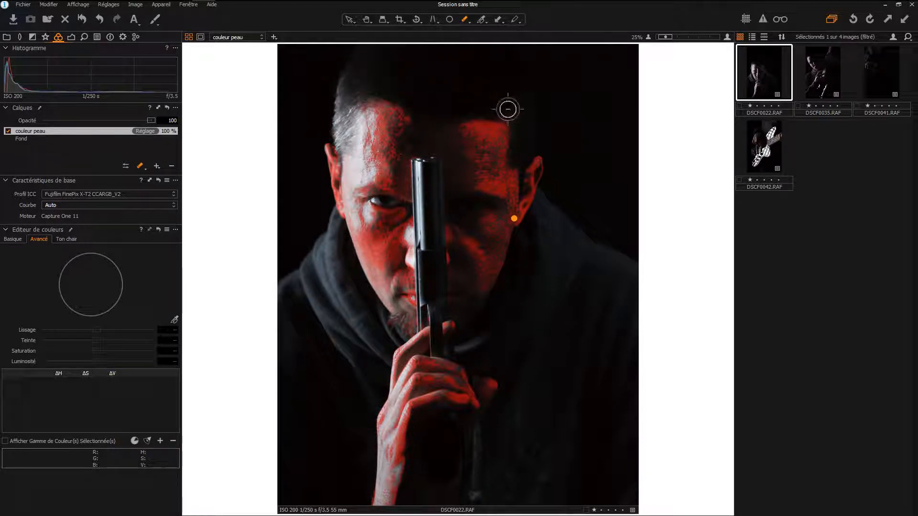
{"action": "scroll", "coordinate": [445, 88], "scroll_direction": "down", "scroll_amount": 1}
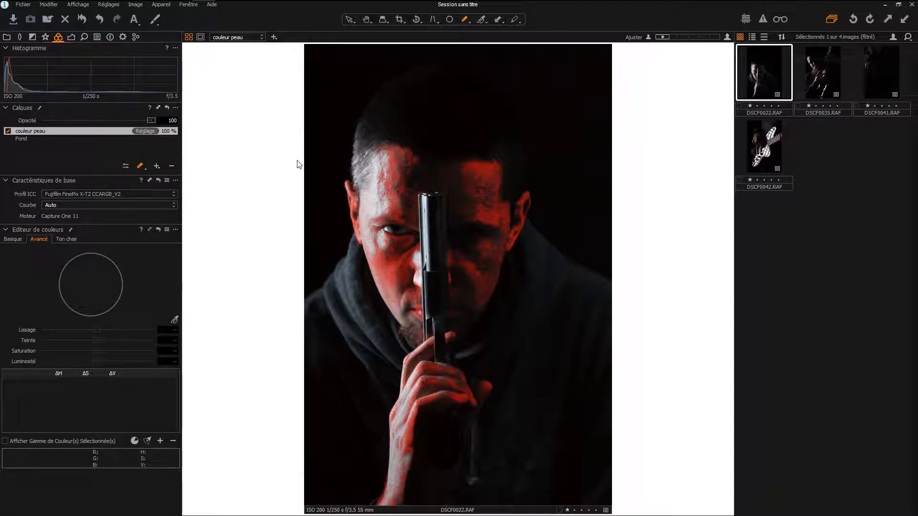
{"action": "key", "text": "m"}
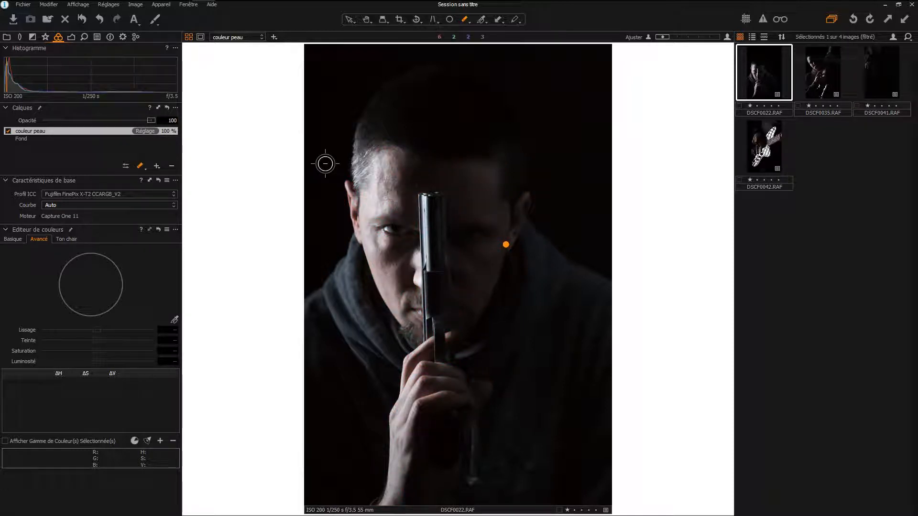
{"action": "key", "text": "h"}
- Try exposure and saturation changes on the couleur peau layer, reset them to 0, and look over the sharpness and noise settings
{"action": "left_click", "coordinate": [71, 37]}
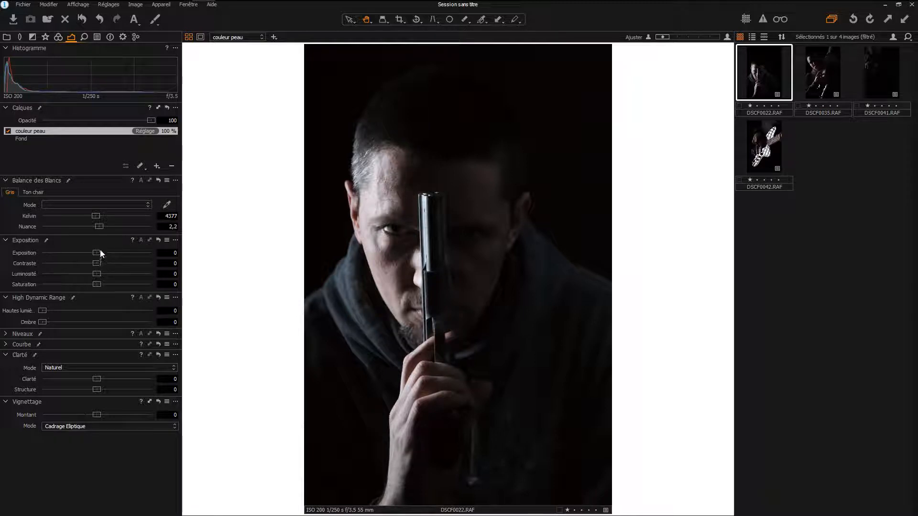
{"action": "left_click_drag", "start_coordinate": [97, 252], "coordinate": [60, 286]}
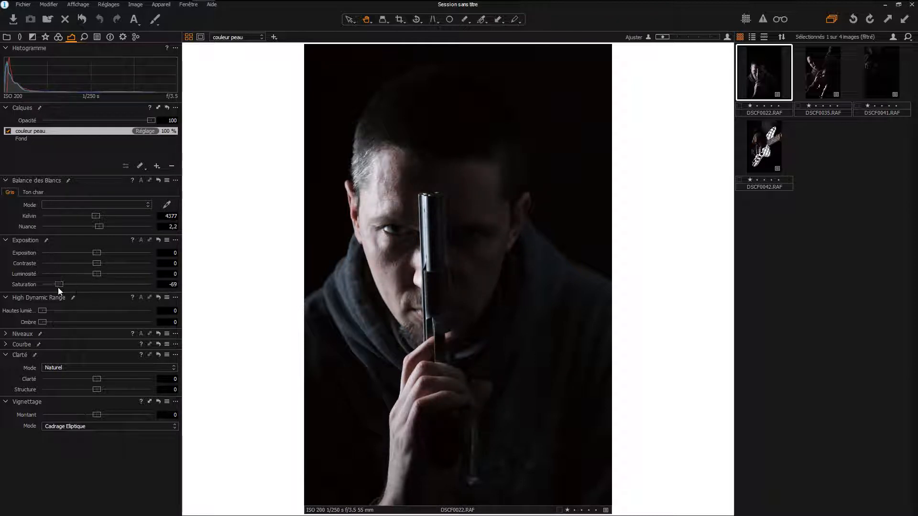
{"action": "double_click", "coordinate": [88, 286]}
{"action": "left_click", "coordinate": [85, 37]}
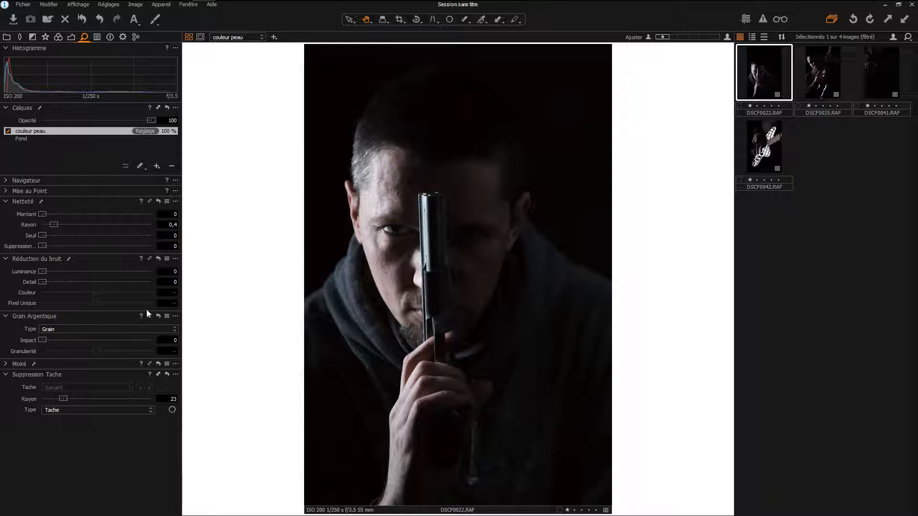
{"action": "left_click", "coordinate": [71, 37]}
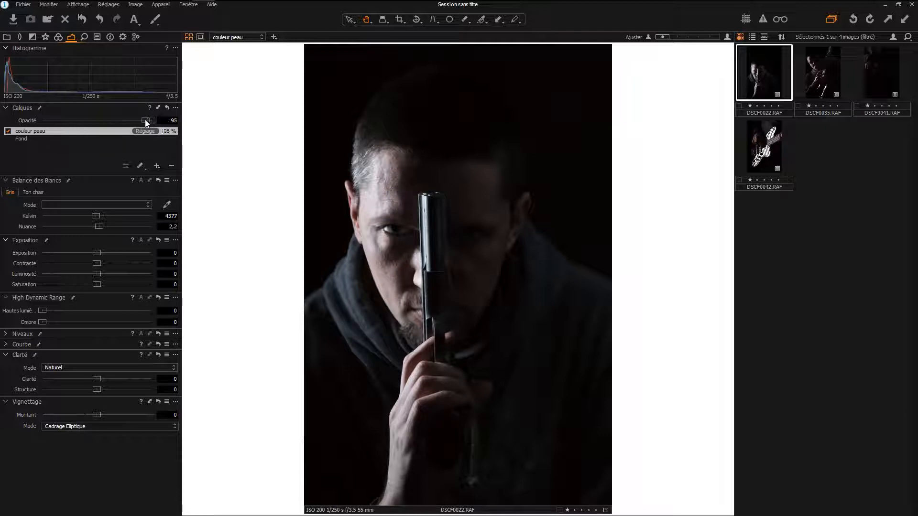
- Try lowering the couleur peau layer's opacity, return it to 100, and look over the layer's mask options
{"action": "mouse_move", "coordinate": [151, 120]}
{"action": "left_mouse_down"}
{"action": "mouse_move", "coordinate": [57, 129]}
{"action": "mouse_move", "coordinate": [154, 126]}
{"action": "left_mouse_up"}
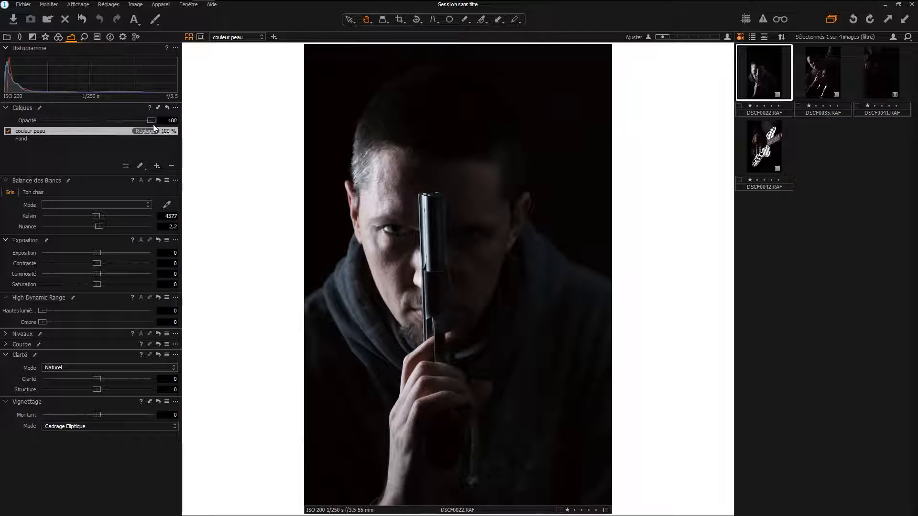
{"action": "right_click", "coordinate": [79, 132]}
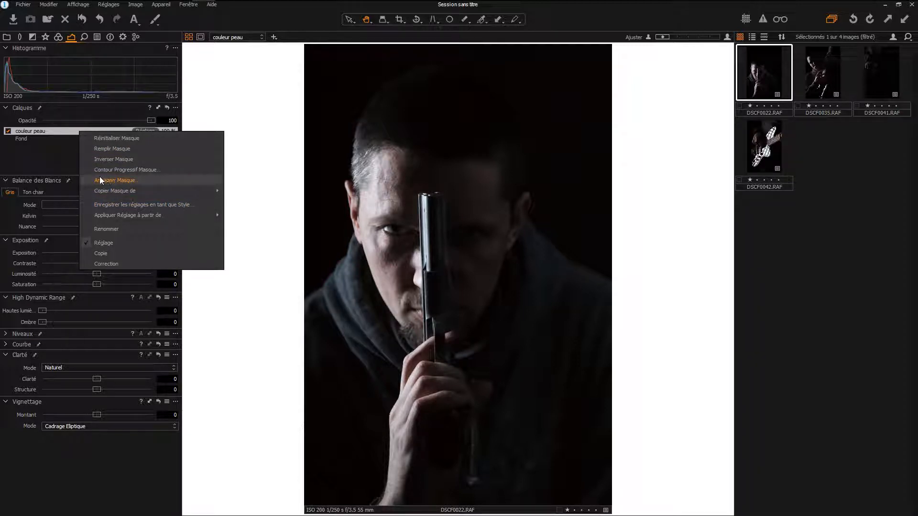
{"action": "left_click", "coordinate": [50, 162]}
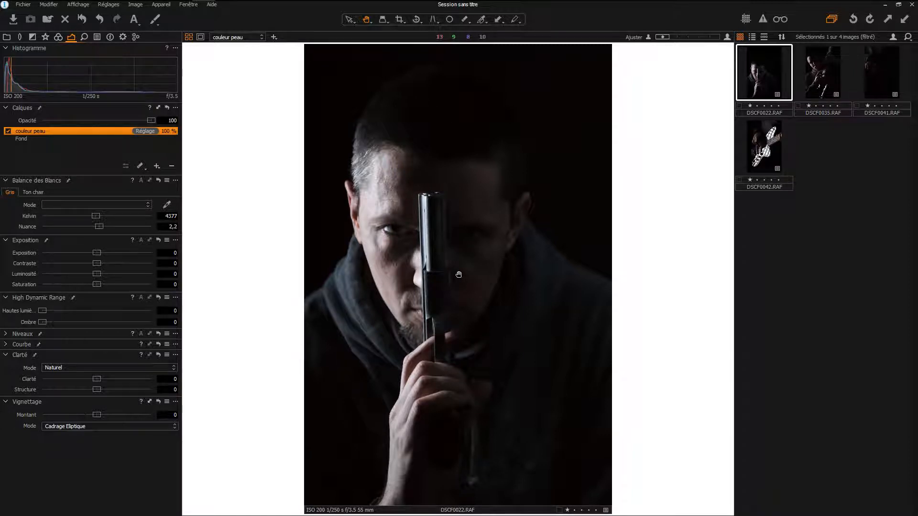
- Delete the couleur peau layer
{"action": "scroll", "coordinate": [458, 275], "scroll_direction": "up", "scroll_amount": 3}
{"action": "scroll", "coordinate": [459, 274], "scroll_direction": "down", "scroll_amount": 3}
{"action": "left_click", "coordinate": [172, 165]}
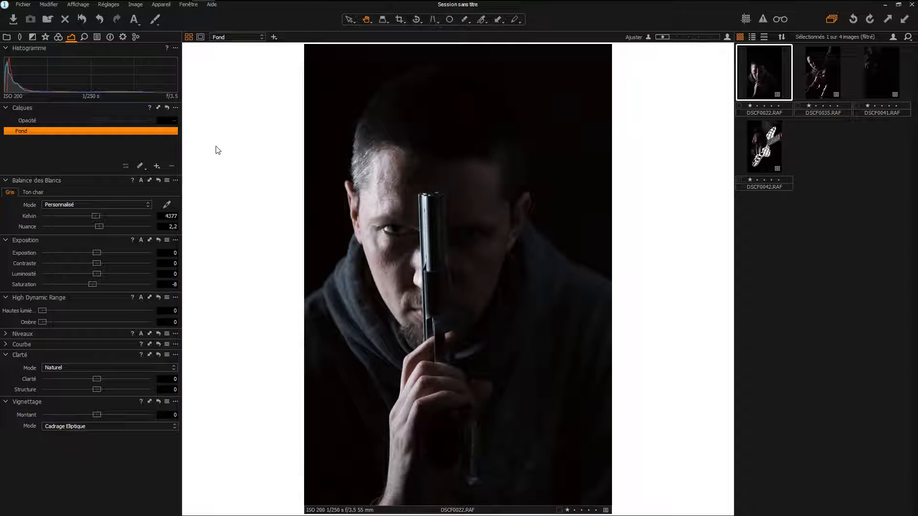
- Remove the bright speck on the forehead beside the top of the barrel with a Tache-type spot removal of radius 16
{"action": "left_click", "coordinate": [427, 175]}
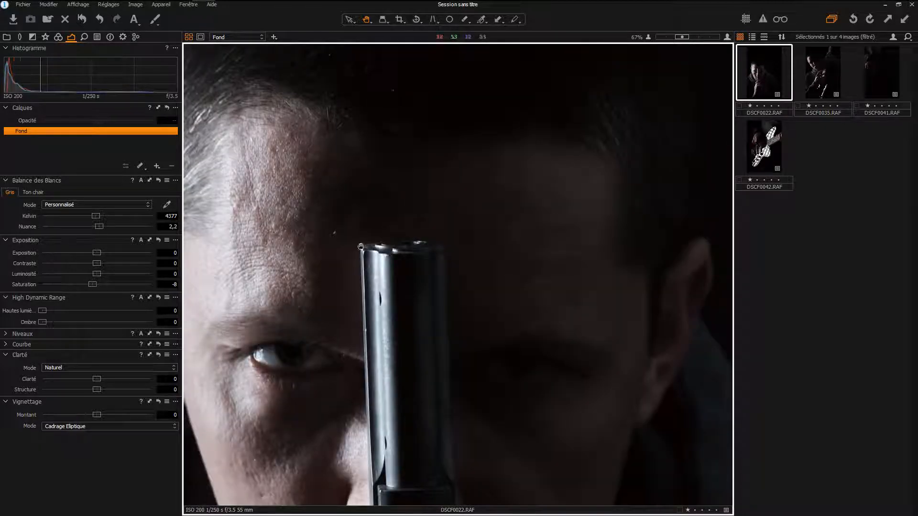
{"action": "scroll", "coordinate": [360, 246], "scroll_direction": "up", "scroll_amount": 1}
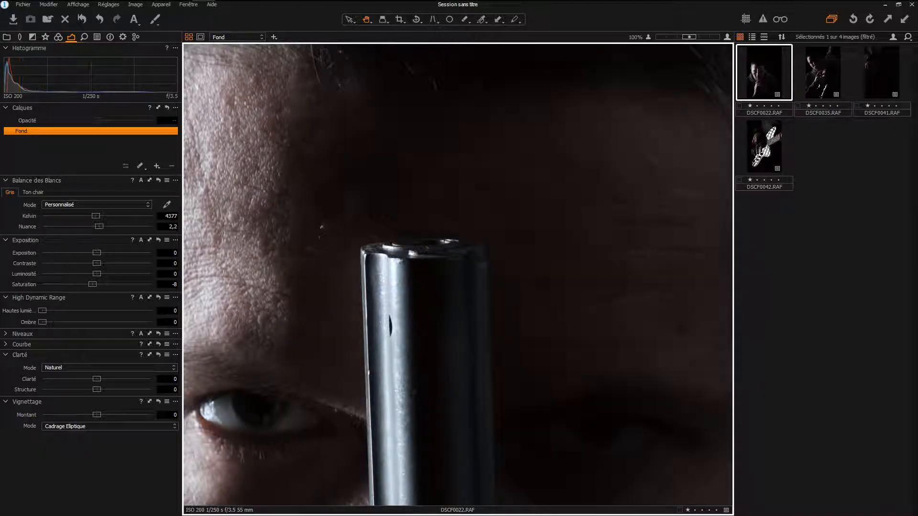
{"action": "left_click", "coordinate": [85, 36]}
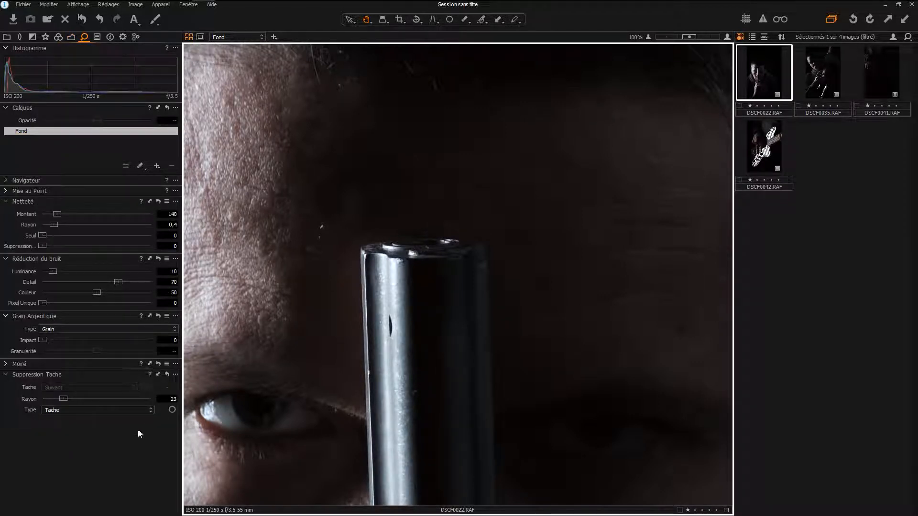
{"action": "left_click", "coordinate": [172, 409]}
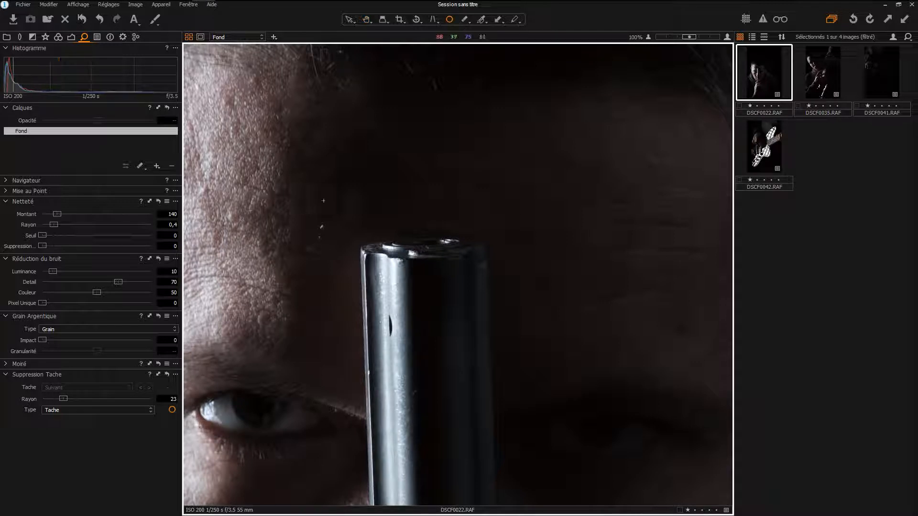
{"action": "right_click", "coordinate": [333, 206]}
{"action": "left_click_drag", "start_coordinate": [334, 205], "coordinate": [326, 206]}
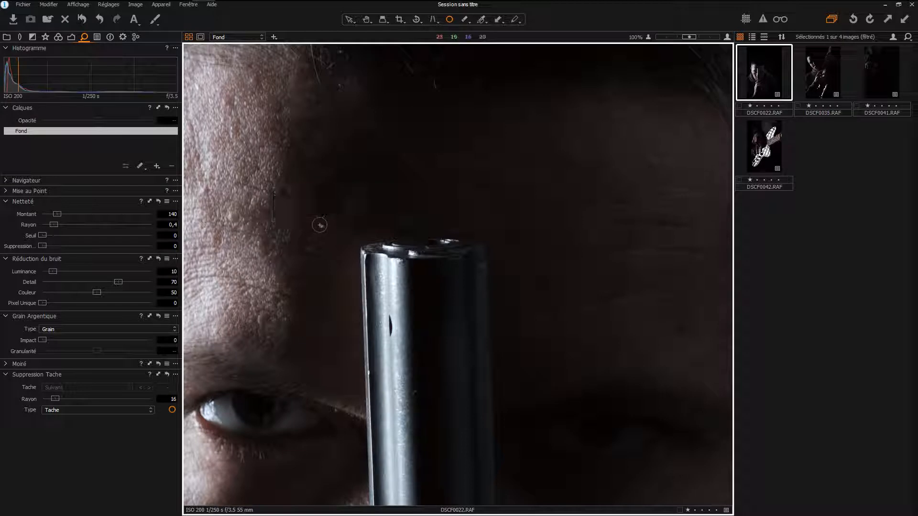
{"action": "left_click", "coordinate": [321, 225]}
{"action": "scroll", "coordinate": [440, 192], "scroll_direction": "down", "scroll_amount": 3}
{"action": "scroll", "coordinate": [444, 186], "scroll_direction": "up", "scroll_amount": 5}
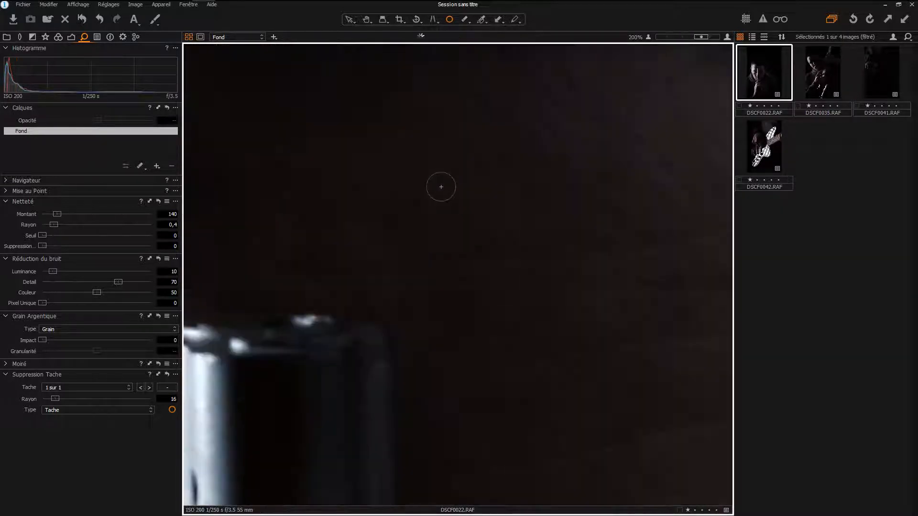
{"action": "scroll", "coordinate": [440, 187], "scroll_direction": "down", "scroll_amount": 3}
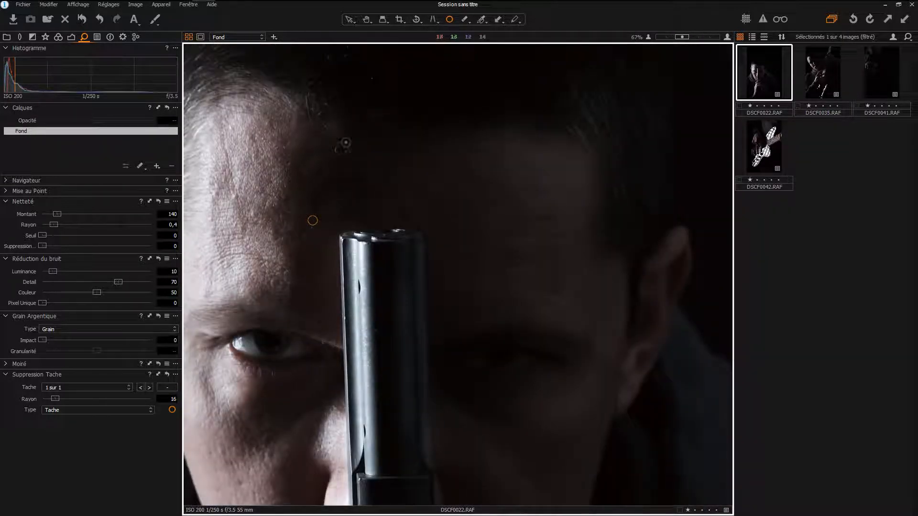
- Remove two more specks near the hairline with spot removal, look over the portrait, and leave the spot tool
{"action": "left_click", "coordinate": [372, 78]}
{"action": "left_click", "coordinate": [326, 104]}
{"action": "left_click", "coordinate": [89, 412]}
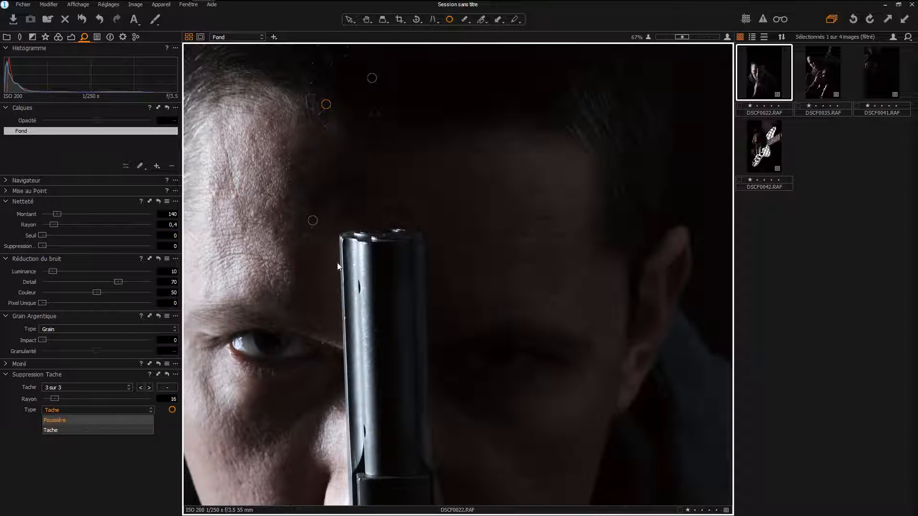
{"action": "left_click", "coordinate": [378, 250]}
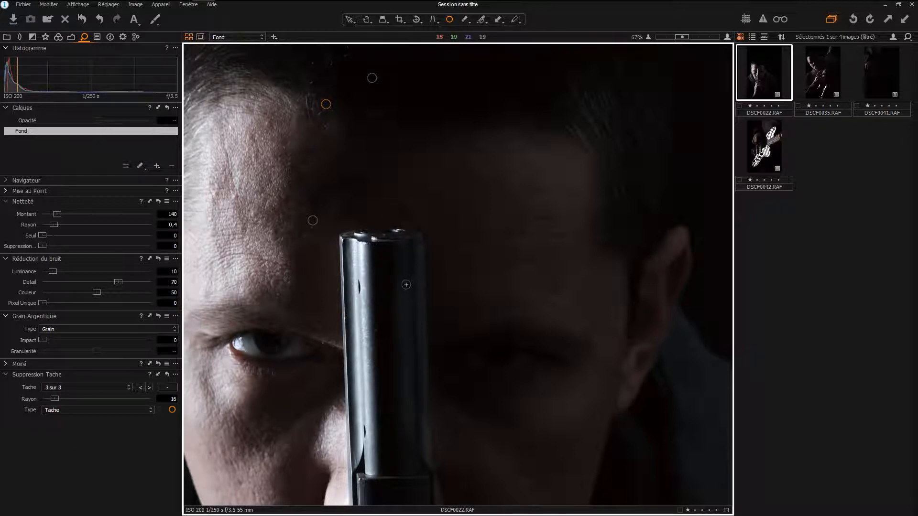
{"action": "scroll", "coordinate": [408, 283], "scroll_direction": "down", "scroll_amount": 3}
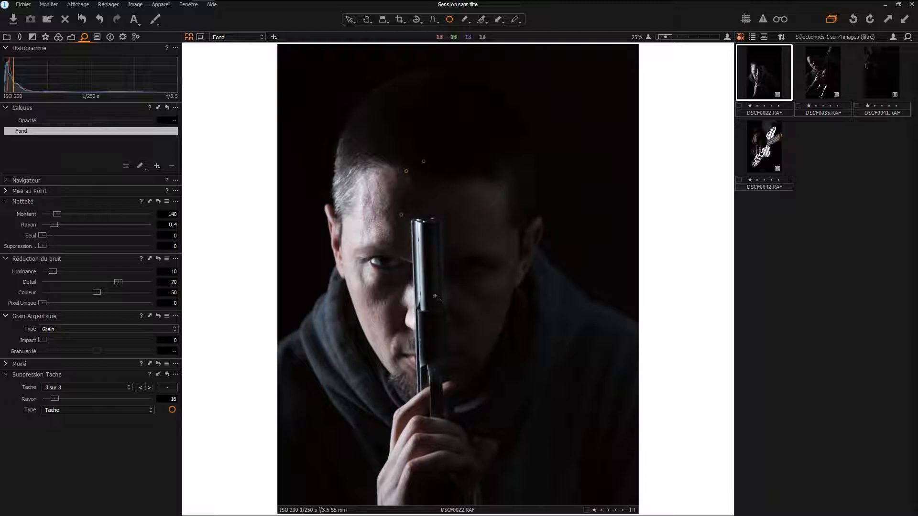
{"action": "scroll", "coordinate": [349, 109], "scroll_direction": "up", "scroll_amount": 2}
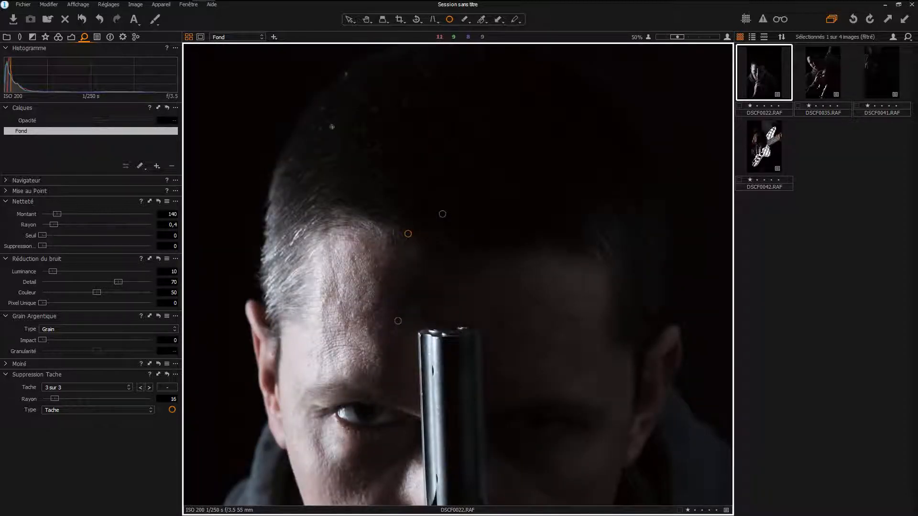
{"action": "scroll", "coordinate": [332, 127], "scroll_direction": "down", "scroll_amount": 2}
{"action": "key", "text": "h"}
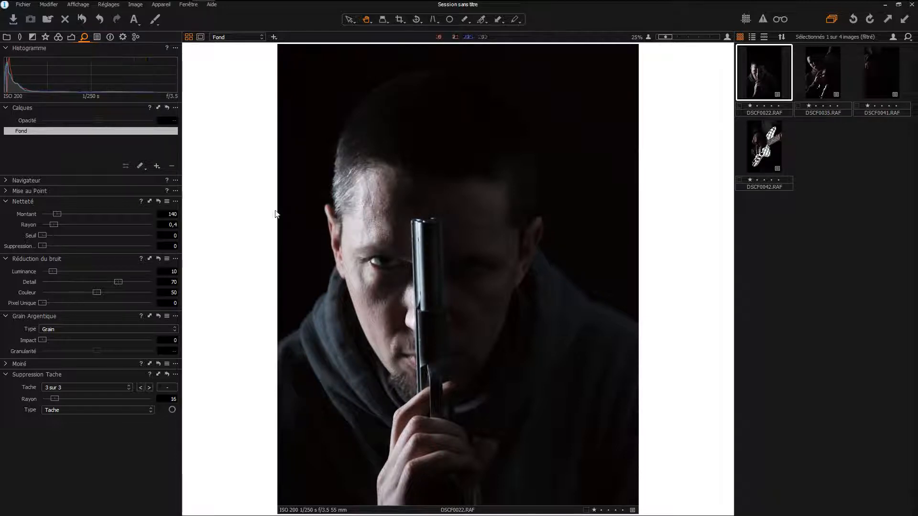
- Add a new correction layer and name it ride
{"action": "scroll", "coordinate": [502, 191], "scroll_direction": "up", "scroll_amount": 3}
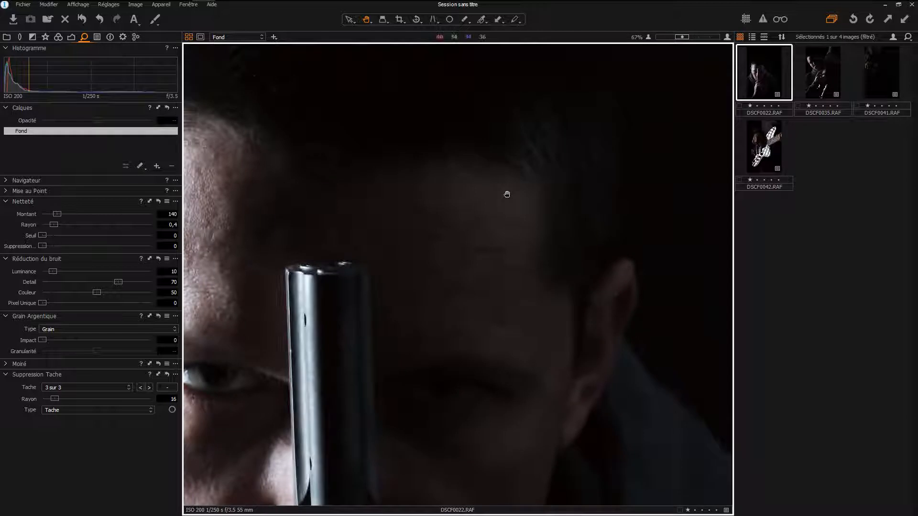
{"action": "left_click_drag", "start_coordinate": [382, 253], "coordinate": [595, 257]}
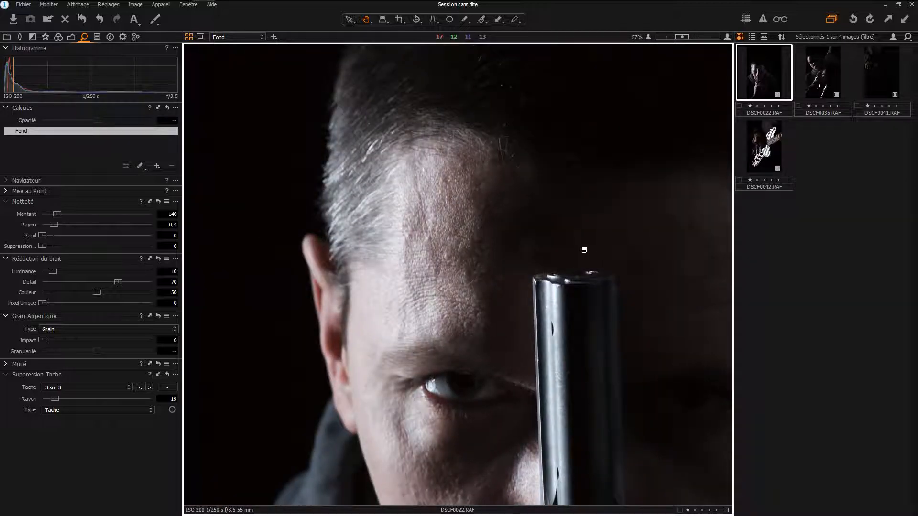
{"action": "scroll", "coordinate": [584, 250], "scroll_direction": "down", "scroll_amount": 1}
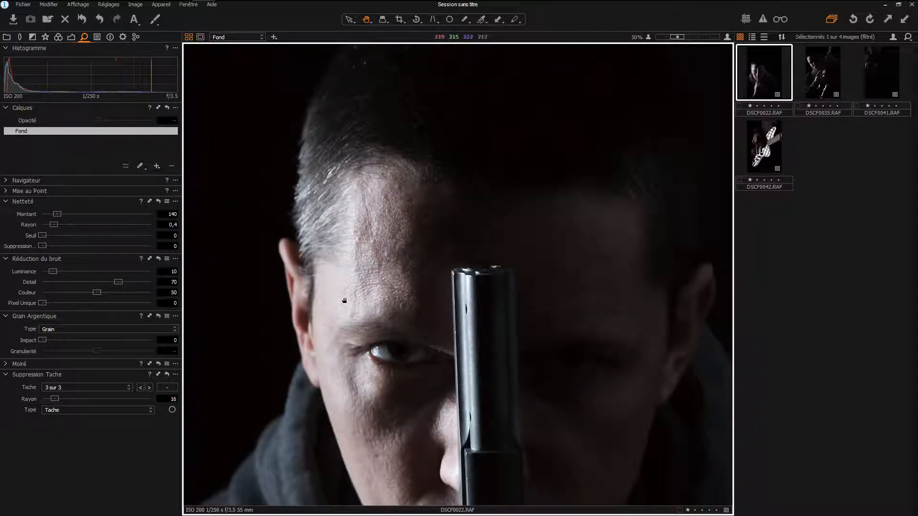
{"action": "left_click", "coordinate": [156, 166]}
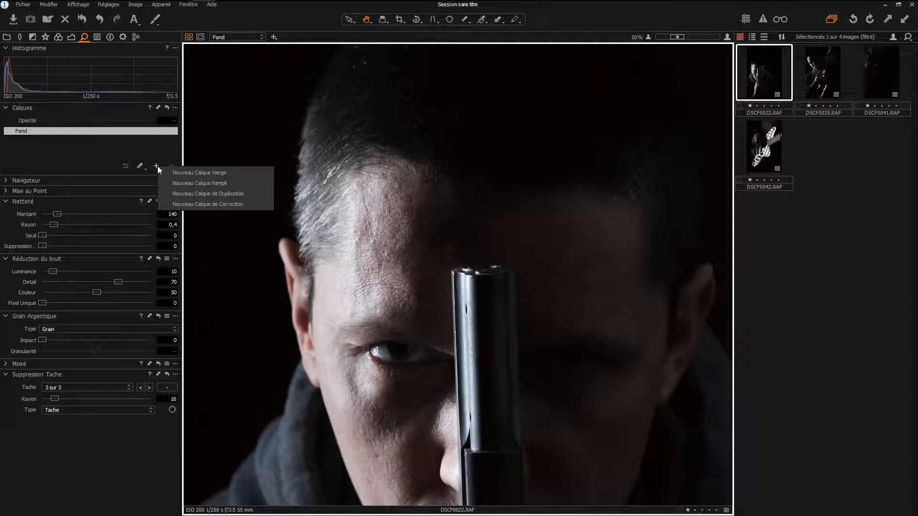
{"action": "left_click", "coordinate": [197, 203]}
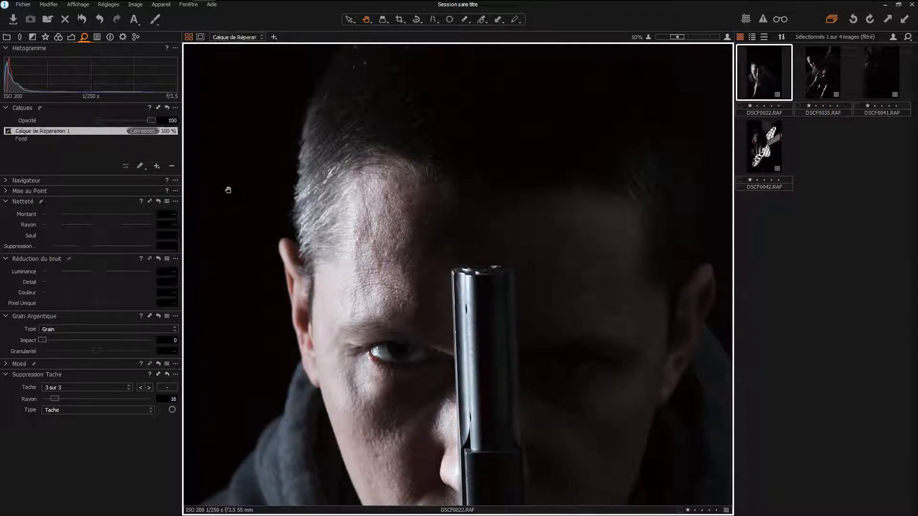
{"action": "double_click", "coordinate": [69, 132]}
{"action": "type", "text": "ride"}
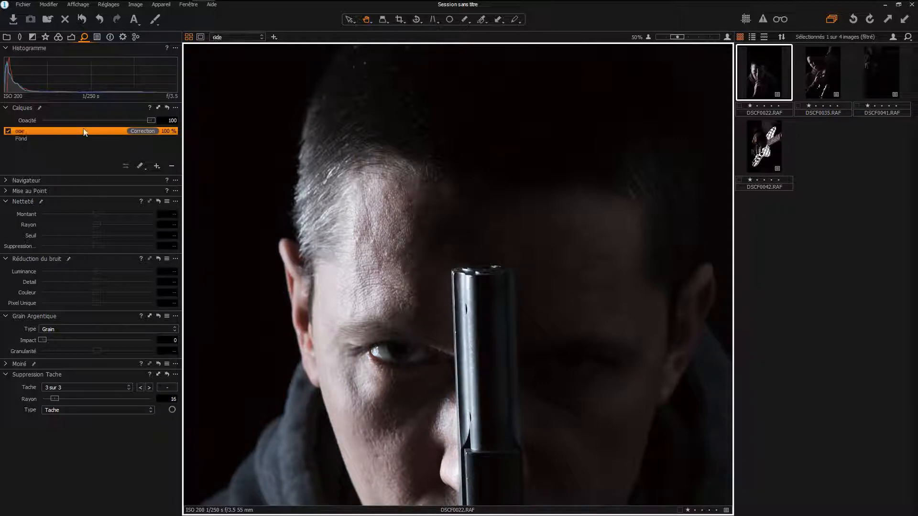
{"action": "key", "text": "Return"}
- Activate the mask-drawing brush on the ride layer and set its size to 51 with hardness 0
{"action": "left_click", "coordinate": [140, 166]}
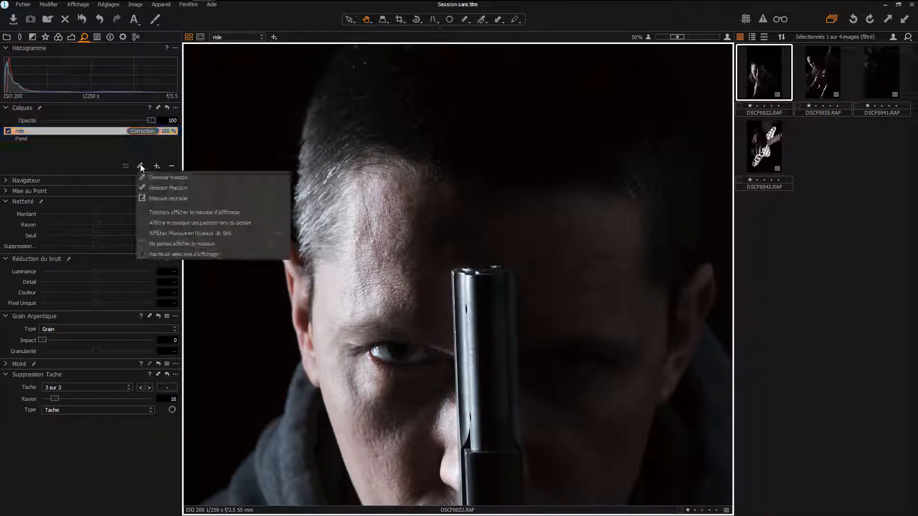
{"action": "left_click", "coordinate": [154, 179]}
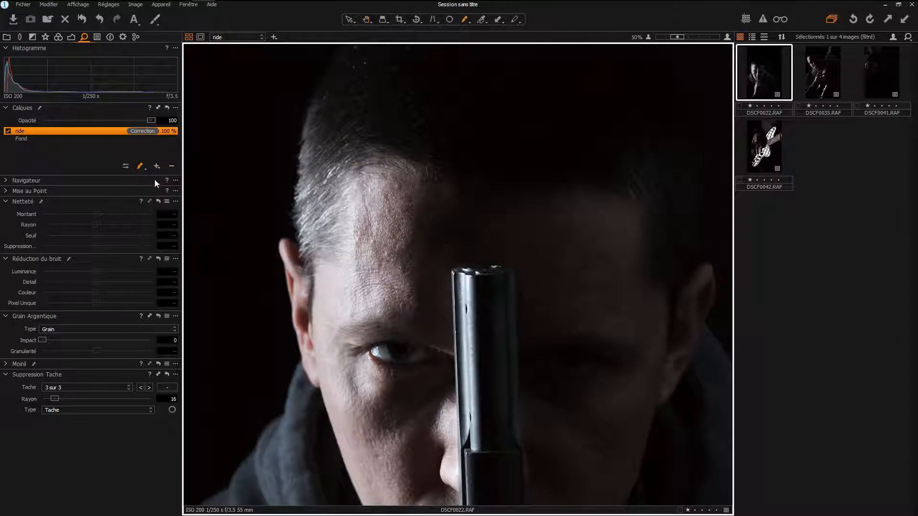
{"action": "right_click", "coordinate": [366, 222]}
{"action": "left_click_drag", "start_coordinate": [366, 223], "coordinate": [368, 223]}
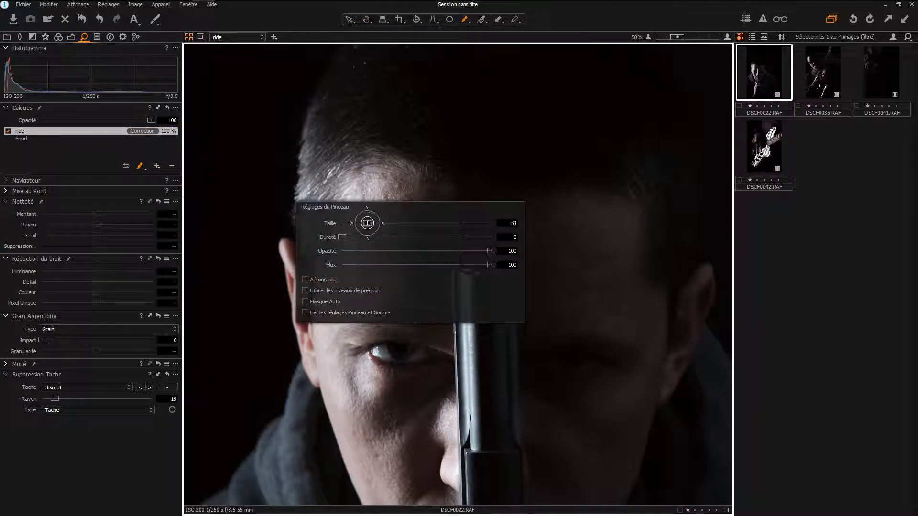
{"action": "left_click", "coordinate": [301, 361]}
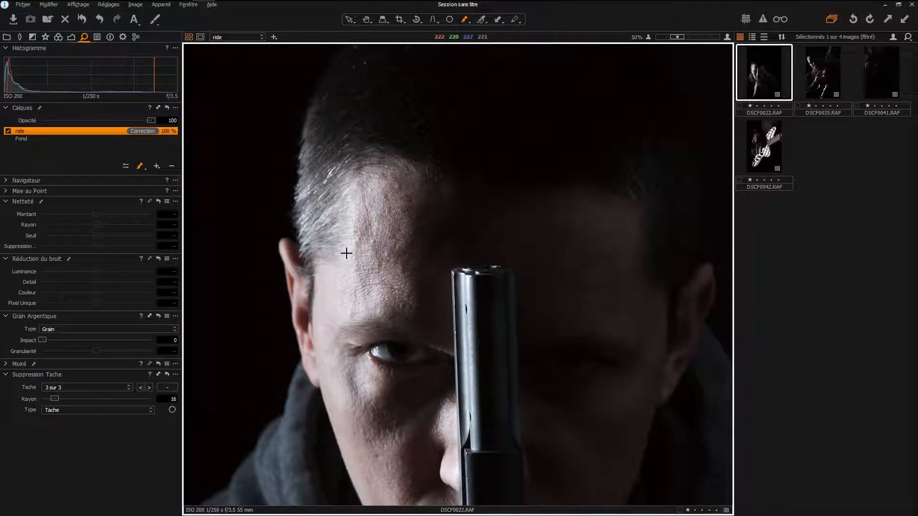
- Heal a wrinkle on the lit side of the forehead, then move the correction's source above it and shift its target slightly
{"action": "left_click", "coordinate": [343, 312], "text": "alt"}
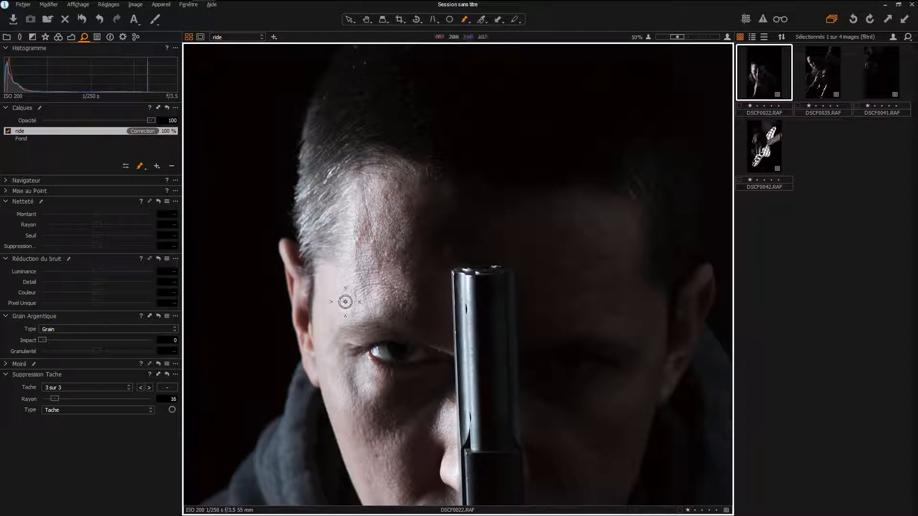
{"action": "left_click_drag", "start_coordinate": [349, 293], "coordinate": [423, 289]}
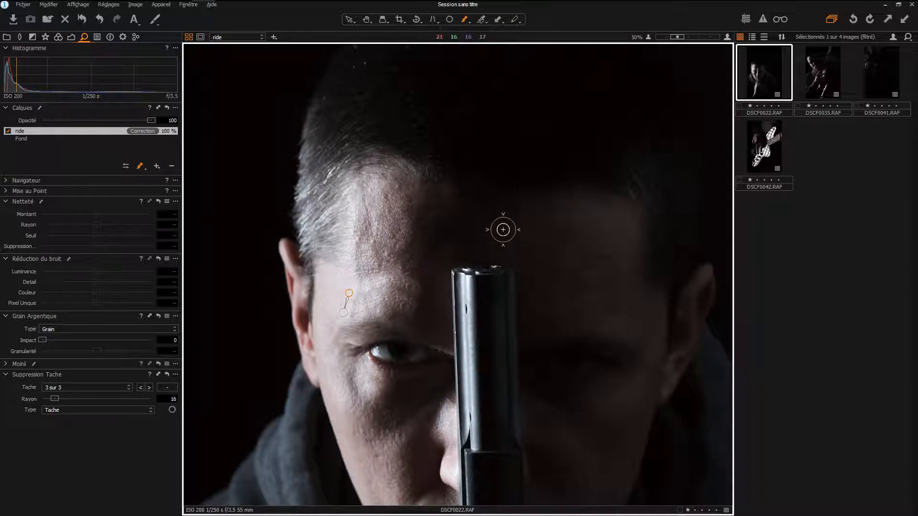
{"action": "key", "text": "h"}
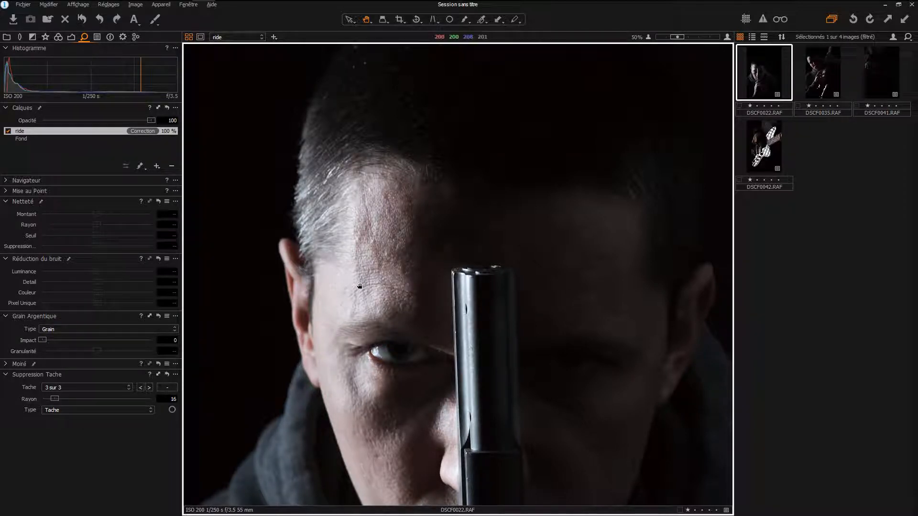
{"action": "key", "text": "b"}
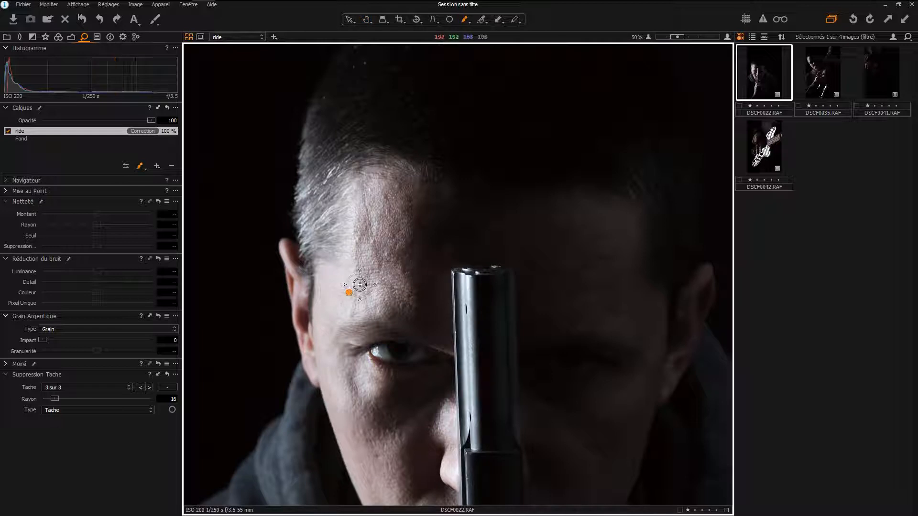
{"action": "left_click", "coordinate": [350, 262]}
{"action": "mouse_move", "coordinate": [350, 292]}
{"action": "left_mouse_down"}
{"action": "mouse_move", "coordinate": [368, 286]}
{"action": "mouse_move", "coordinate": [358, 289]}
{"action": "left_mouse_up"}
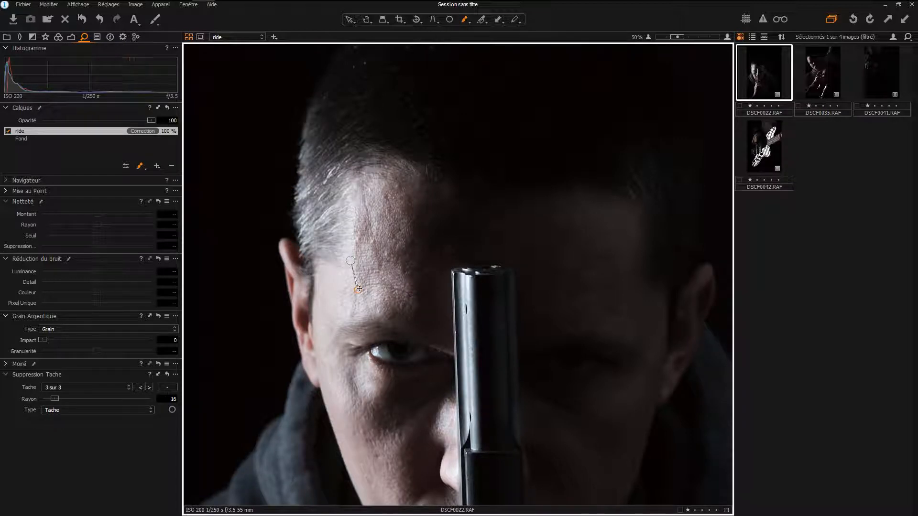
- Try to delete the healing correction point on the forehead and leave the brush
{"action": "key", "text": "Delete"}
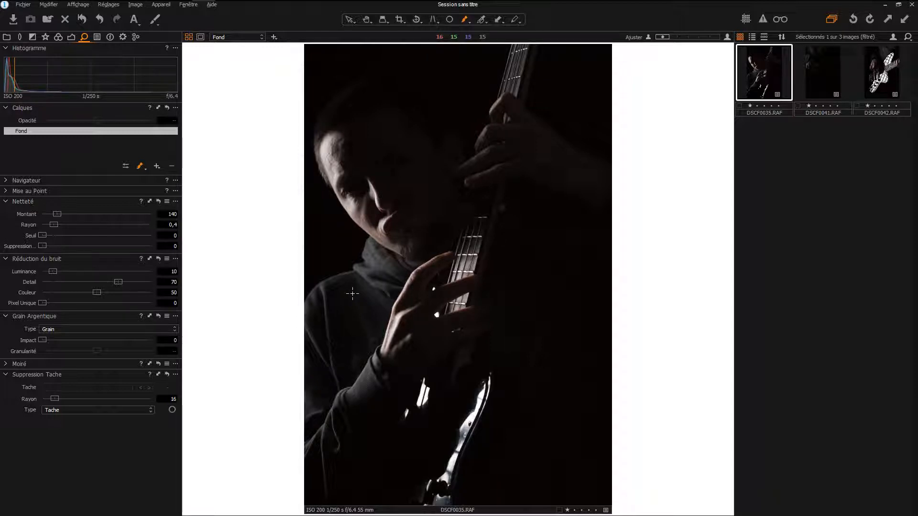
{"action": "key", "text": "h"}
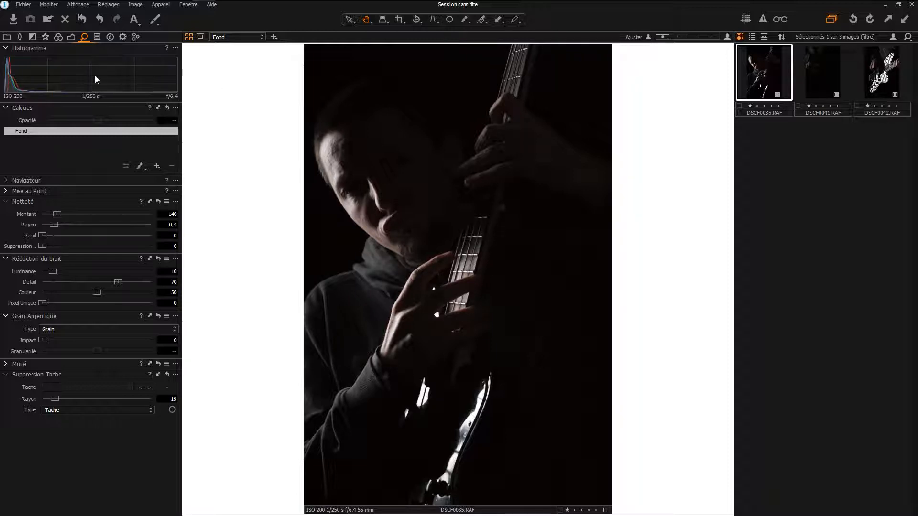
- Open the session's trash folder in the library and display DSCF0022.RAF
{"action": "left_click", "coordinate": [7, 37]}
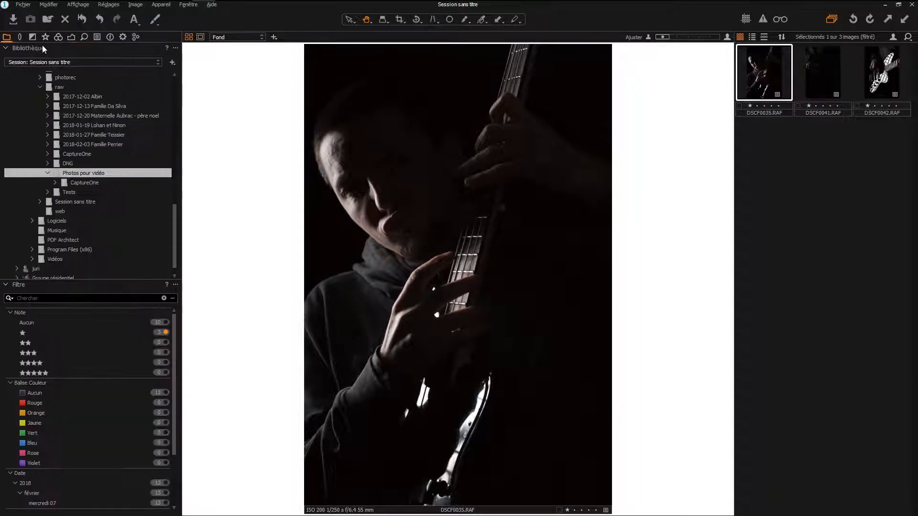
{"action": "scroll", "coordinate": [110, 136], "scroll_direction": "up", "scroll_amount": 5}
{"action": "scroll", "coordinate": [111, 133], "scroll_direction": "up", "scroll_amount": 7}
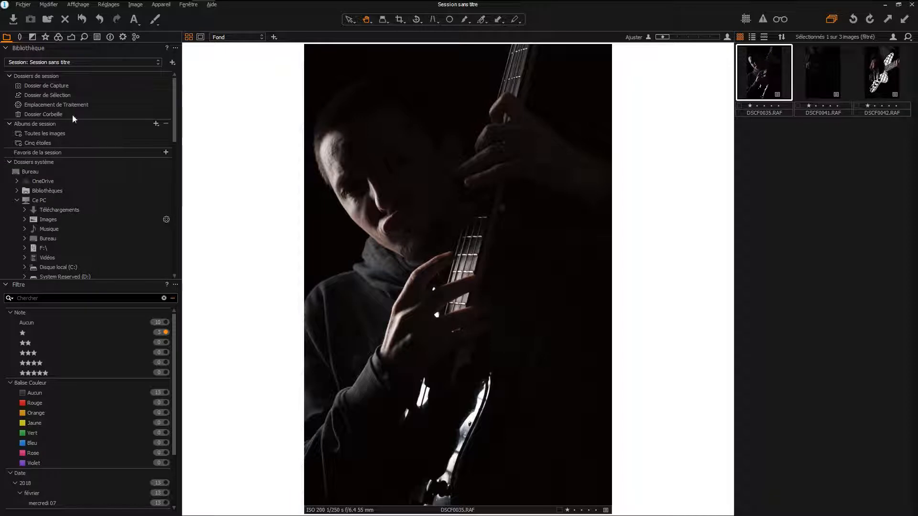
{"action": "left_click", "coordinate": [30, 114]}
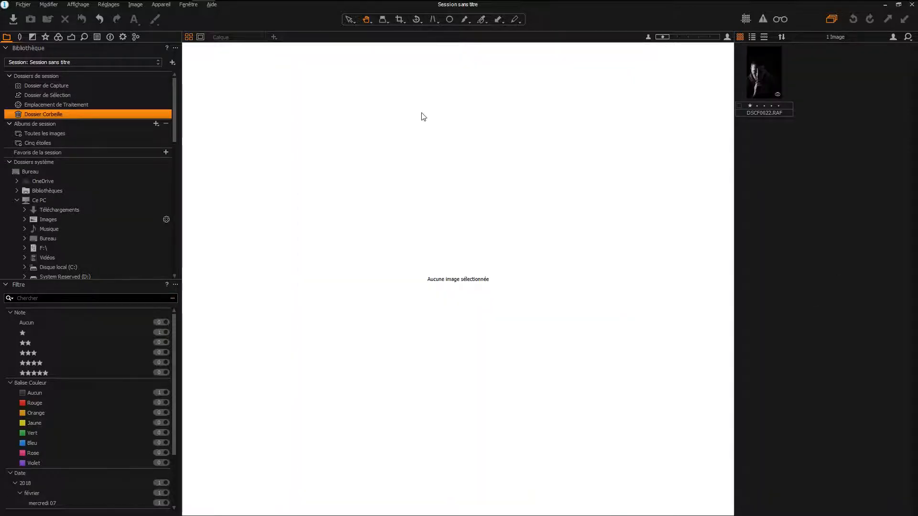
{"action": "left_click", "coordinate": [767, 77]}
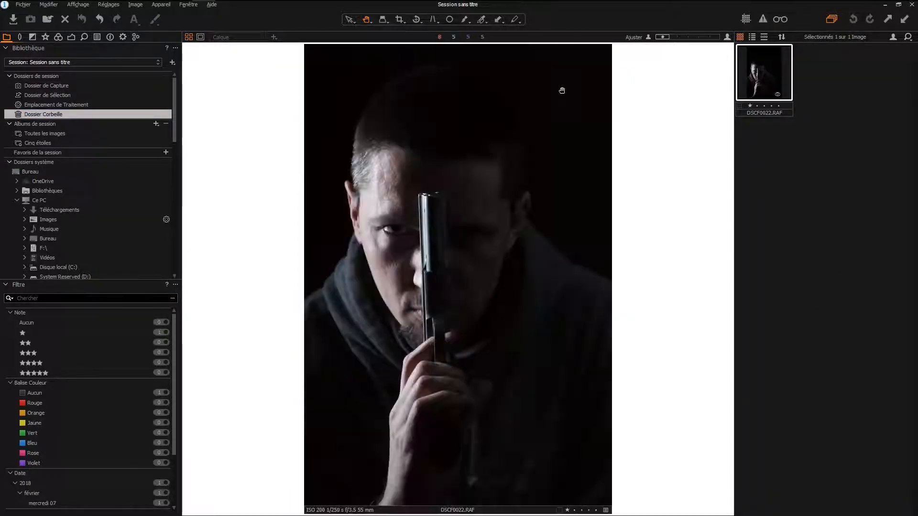
- Move DSCF0022.RAF from the trash to the Photos pour vidéo folder, and select it in that folder
{"action": "scroll", "coordinate": [93, 177], "scroll_direction": "down", "scroll_amount": 10}
{"action": "scroll", "coordinate": [96, 179], "scroll_direction": "down", "scroll_amount": 5}
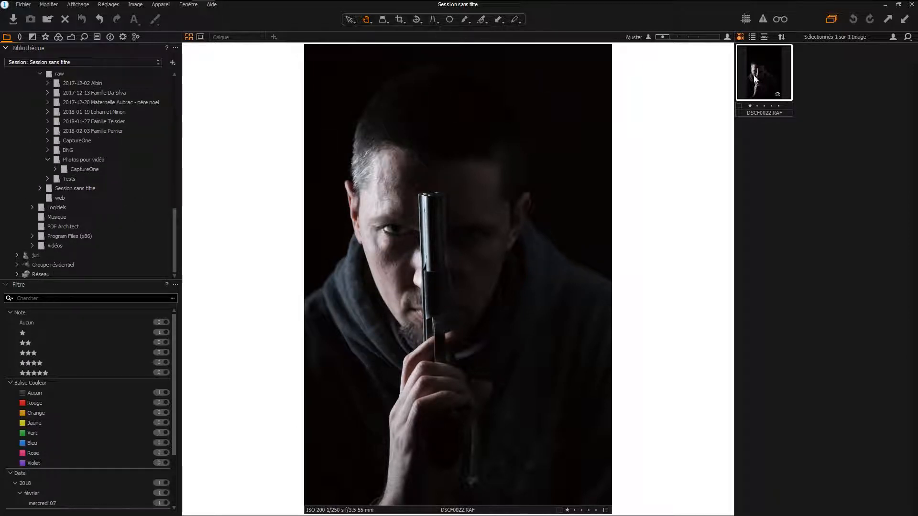
{"action": "left_click_drag", "start_coordinate": [754, 79], "coordinate": [94, 162]}
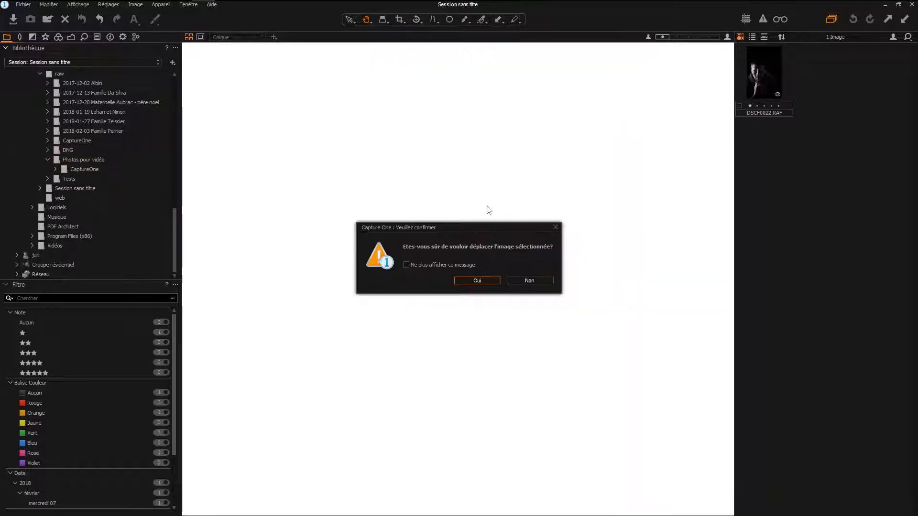
{"action": "left_click", "coordinate": [479, 280]}
{"action": "left_click", "coordinate": [87, 163]}
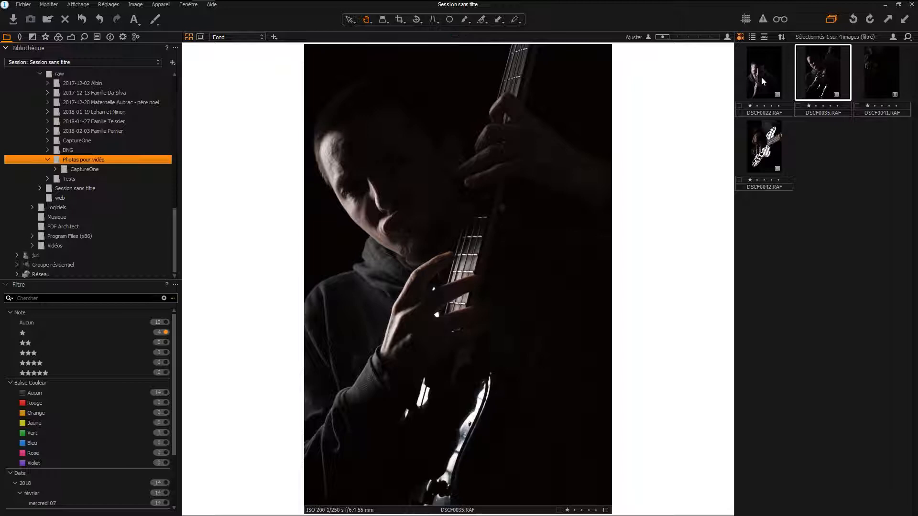
{"action": "left_click", "coordinate": [759, 83]}
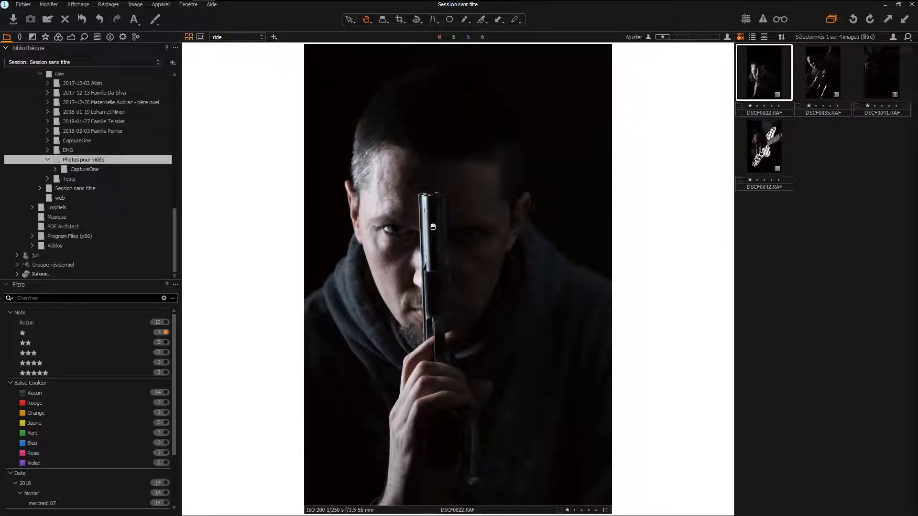
- Delete the ride layer from DSCF0022.RAF and add a new healing layer in its place
{"action": "scroll", "coordinate": [62, 157], "scroll_direction": "up", "scroll_amount": 10}
{"action": "scroll", "coordinate": [62, 156], "scroll_direction": "up", "scroll_amount": 1}
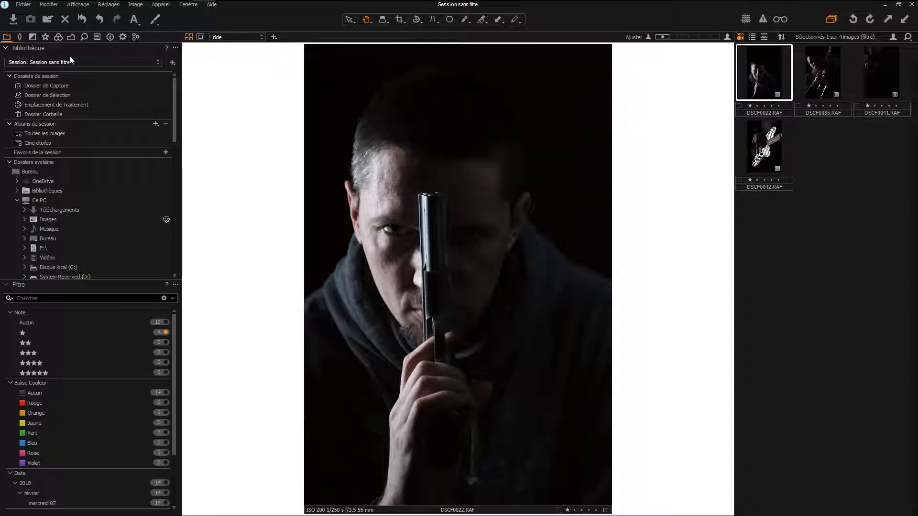
{"action": "left_click", "coordinate": [72, 37]}
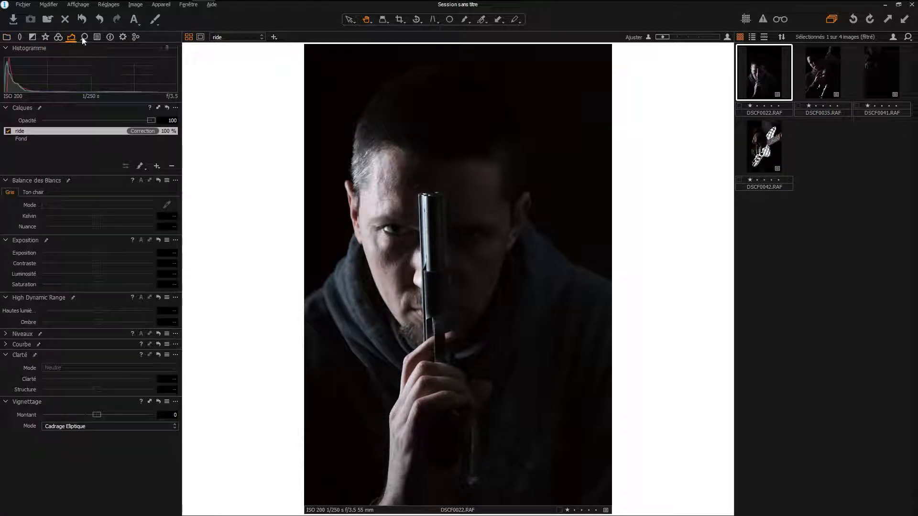
{"action": "scroll", "coordinate": [377, 205], "scroll_direction": "up", "scroll_amount": 3}
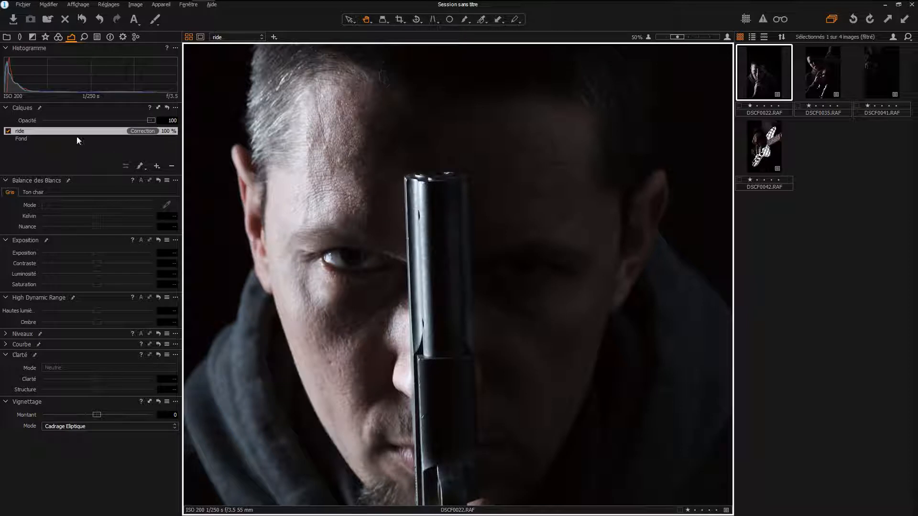
{"action": "left_click", "coordinate": [172, 166]}
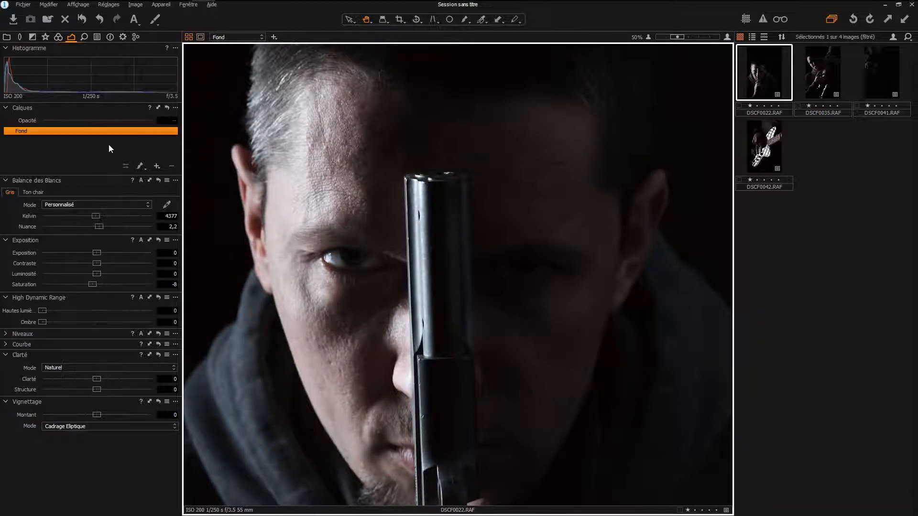
{"action": "left_click", "coordinate": [156, 166]}
{"action": "left_click", "coordinate": [191, 203]}
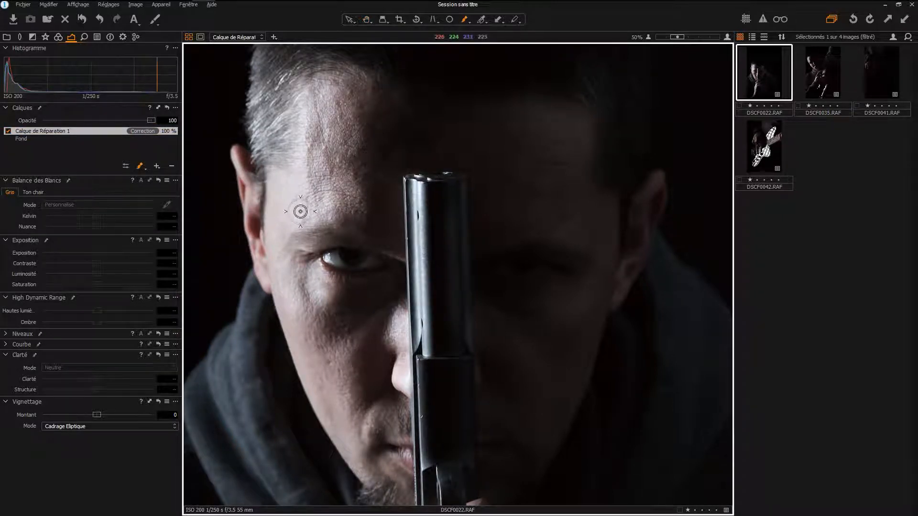
- Paint a curved healing stroke over the forehead wrinkle above the lit eyebrow on the new healing layer
{"action": "scroll", "coordinate": [302, 209], "scroll_direction": "up", "scroll_amount": 1}
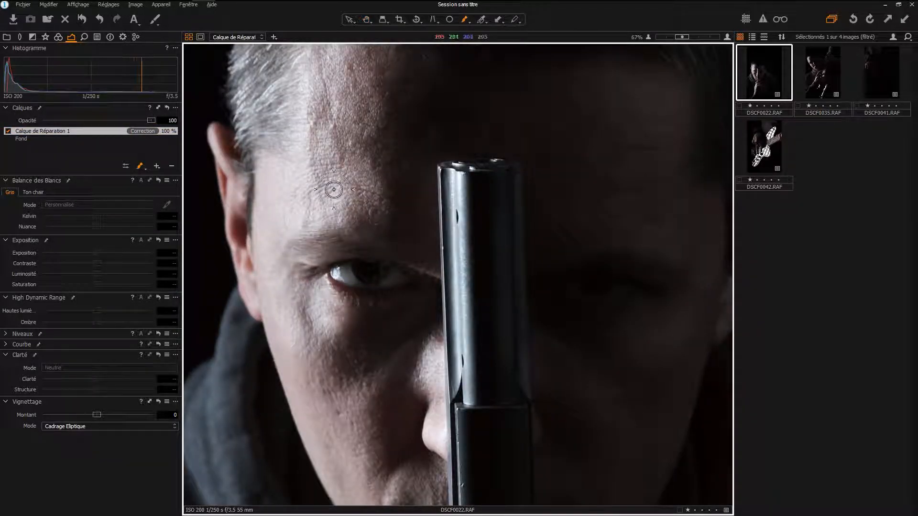
{"action": "right_click", "coordinate": [329, 182]}
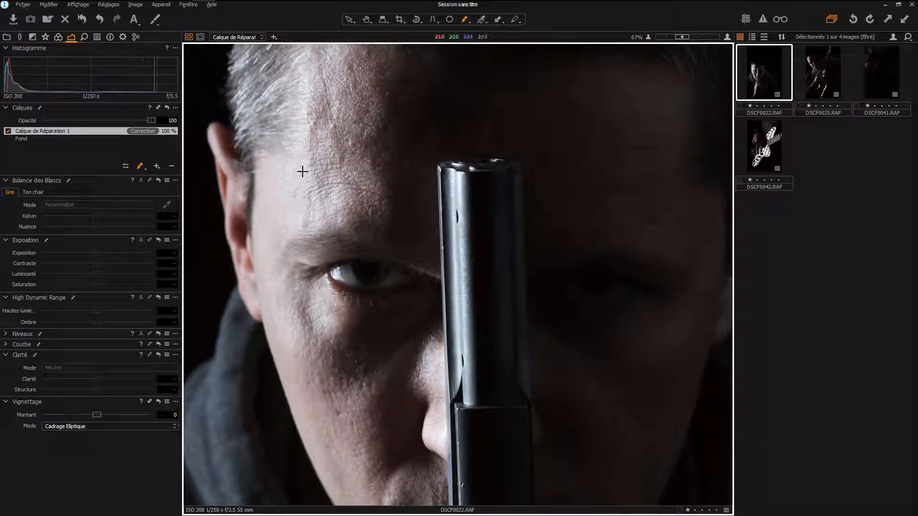
{"action": "mouse_move", "coordinate": [297, 198]}
{"action": "left_mouse_down"}
{"action": "mouse_move", "coordinate": [334, 182]}
{"action": "mouse_move", "coordinate": [389, 196]}
{"action": "mouse_move", "coordinate": [330, 191]}
{"action": "mouse_move", "coordinate": [307, 201]}
{"action": "left_mouse_up"}
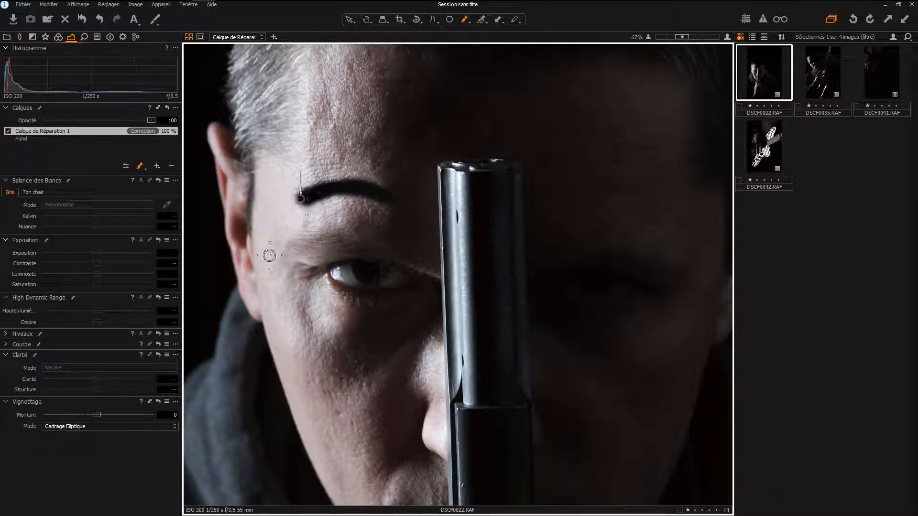
- Lower the healing layer's opacity to 60
{"action": "key", "text": "ctrl+0"}
{"action": "scroll", "coordinate": [286, 230], "scroll_direction": "up", "scroll_amount": 1}
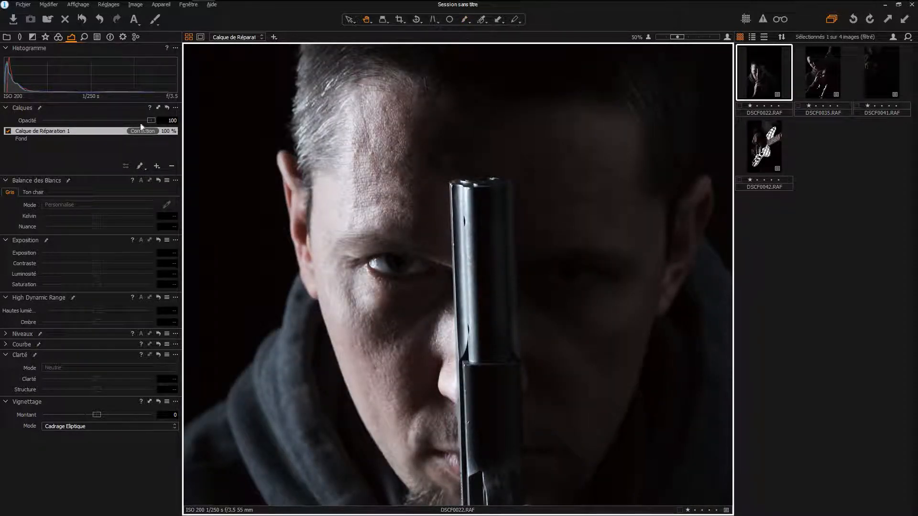
{"action": "mouse_move", "coordinate": [151, 124]}
{"action": "left_mouse_down"}
{"action": "mouse_move", "coordinate": [30, 126]}
{"action": "mouse_move", "coordinate": [173, 120]}
{"action": "left_mouse_up"}
{"action": "left_click_drag", "start_coordinate": [119, 126], "coordinate": [106, 122]}
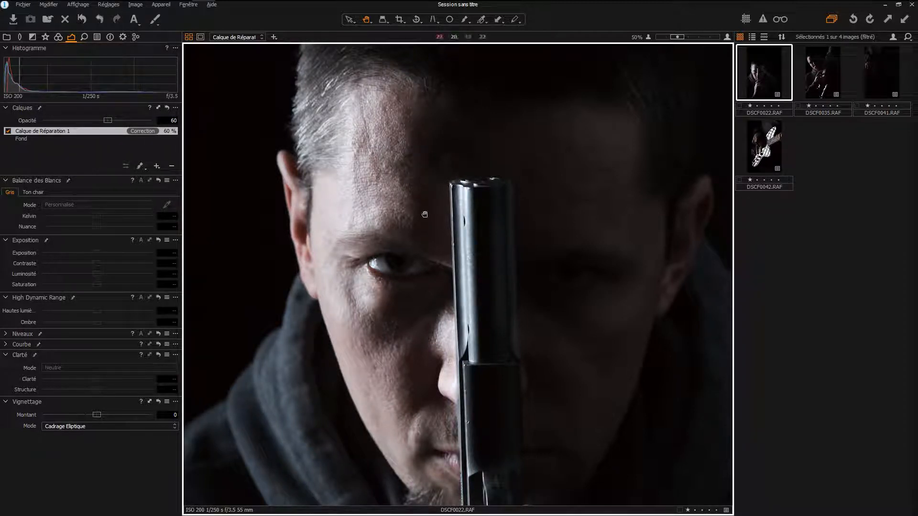
- Compare the forehead with the healing layer switched off and on, both close up and in the wider view
{"action": "left_click", "coordinate": [8, 131]}
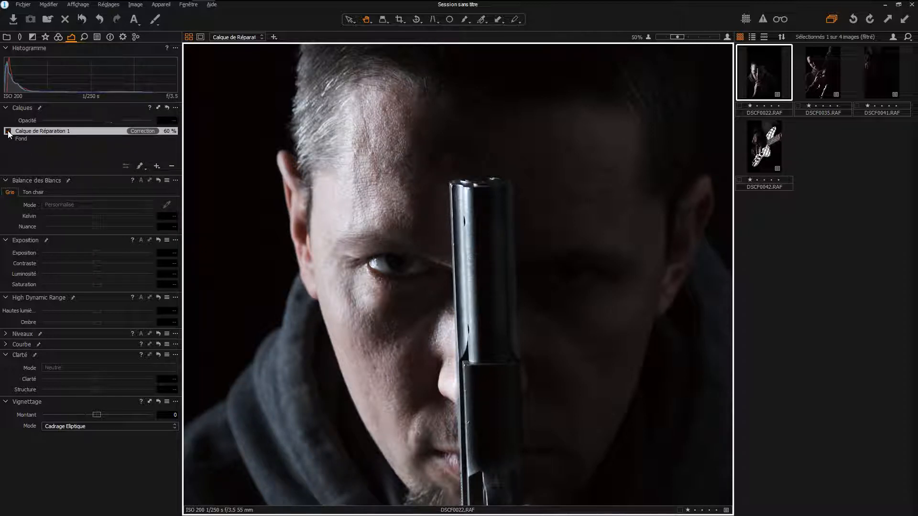
{"action": "left_click", "coordinate": [8, 132]}
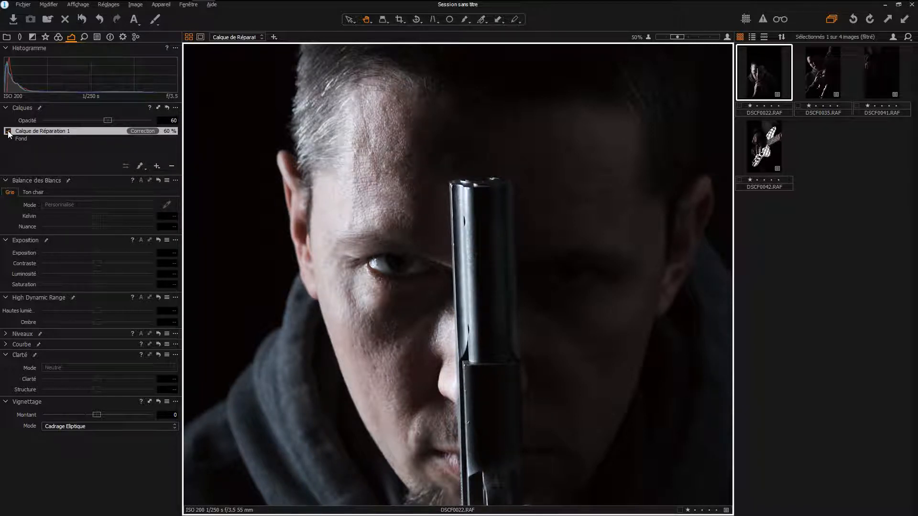
{"action": "scroll", "coordinate": [477, 159], "scroll_direction": "down", "scroll_amount": 2}
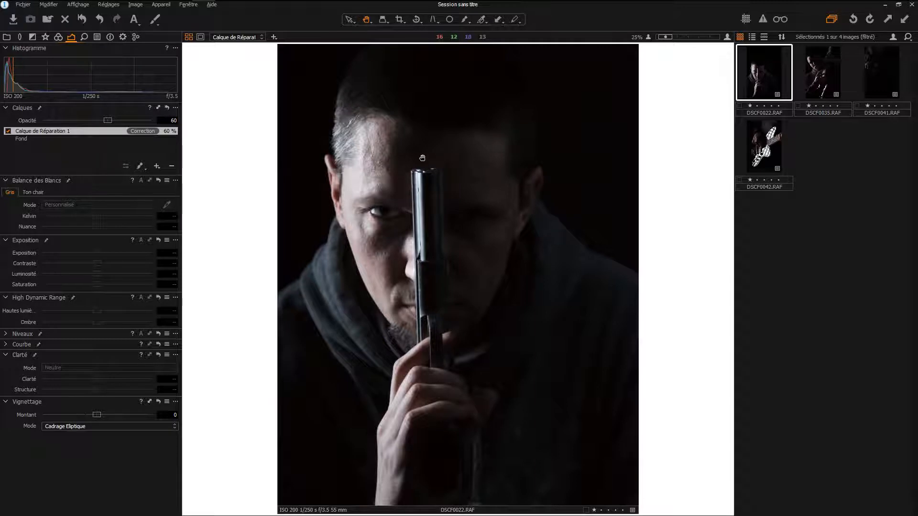
{"action": "scroll", "coordinate": [430, 156], "scroll_direction": "up", "scroll_amount": 2}
{"action": "left_click", "coordinate": [8, 131]}
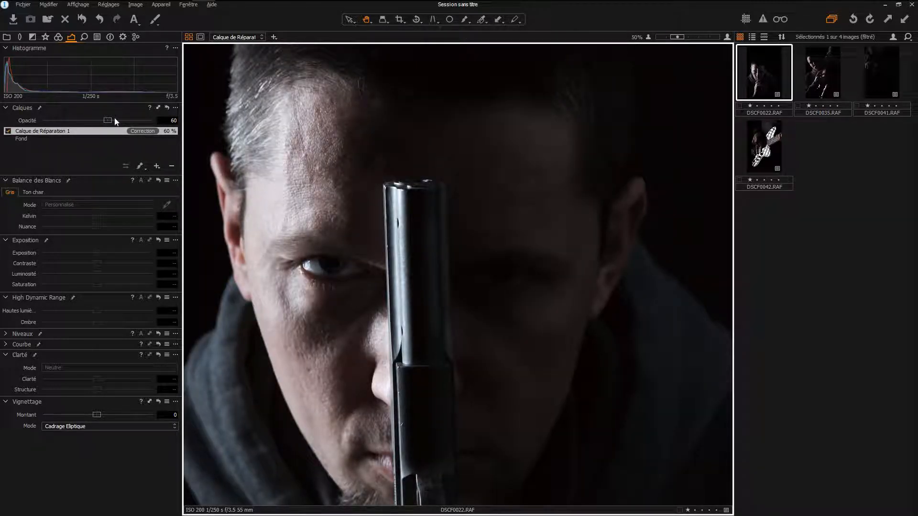
- Set the healing layer's opacity to 55 and compare the portrait with the layer off and on
{"action": "left_click_drag", "start_coordinate": [108, 120], "coordinate": [102, 121]}
{"action": "left_click", "coordinate": [8, 132]}
{"action": "left_click", "coordinate": [8, 131]}
{"action": "left_click_drag", "start_coordinate": [334, 160], "coordinate": [360, 185]}
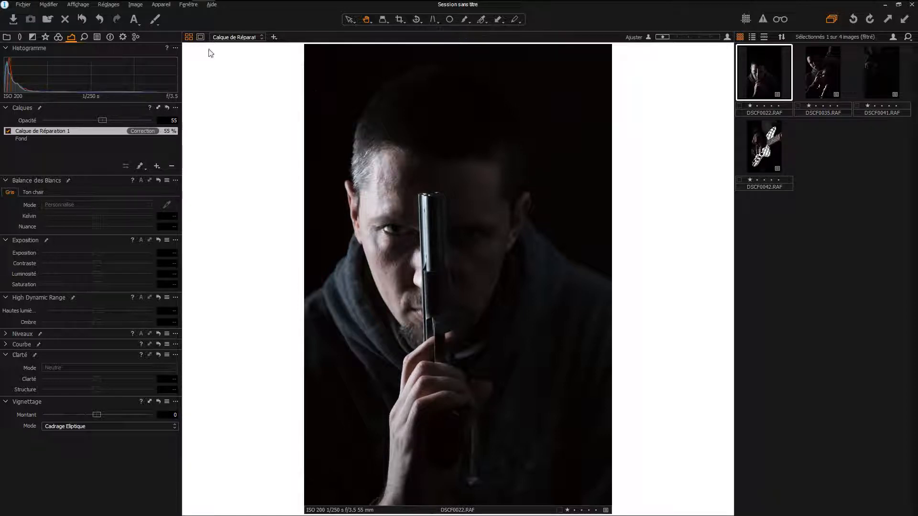
- Select the Fond layer with the detail tools shown and examine the gun, face and hand up close
{"action": "left_click", "coordinate": [85, 37]}
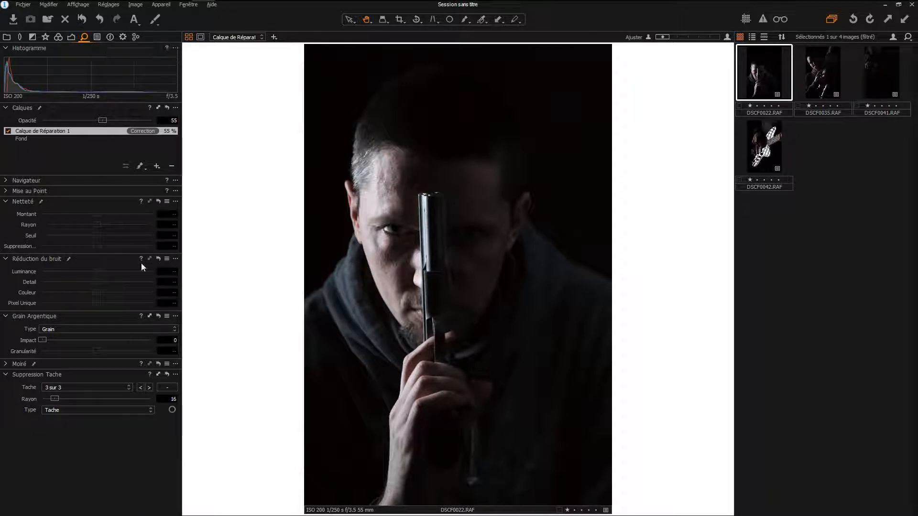
{"action": "left_click", "coordinate": [29, 139]}
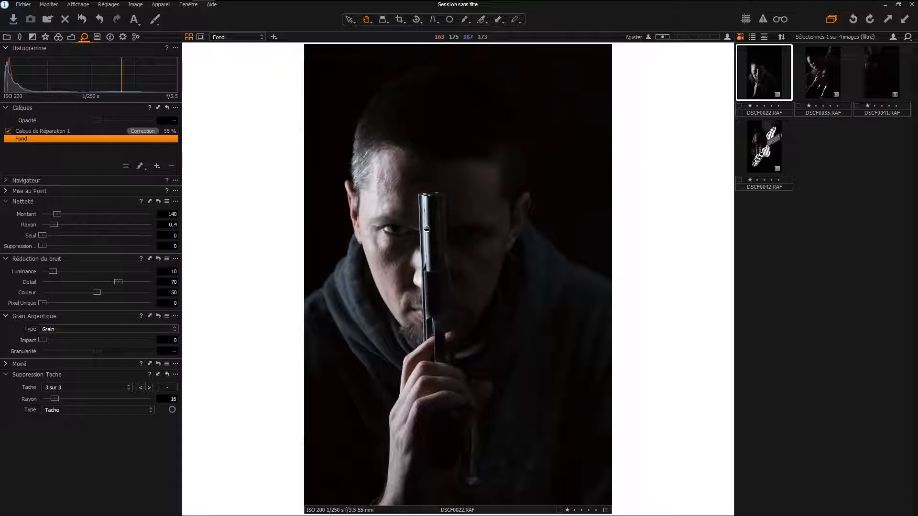
{"action": "scroll", "coordinate": [427, 229], "scroll_direction": "up", "scroll_amount": 3}
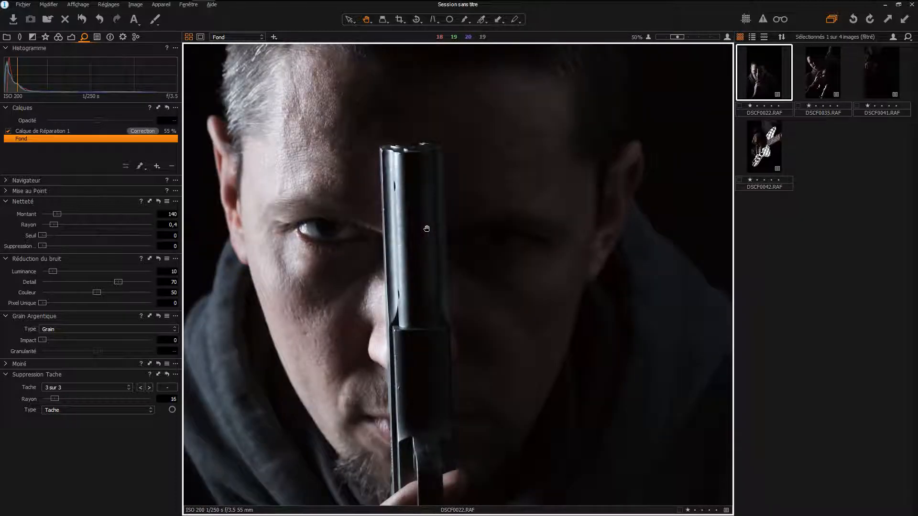
{"action": "scroll", "coordinate": [427, 230], "scroll_direction": "up", "scroll_amount": 1}
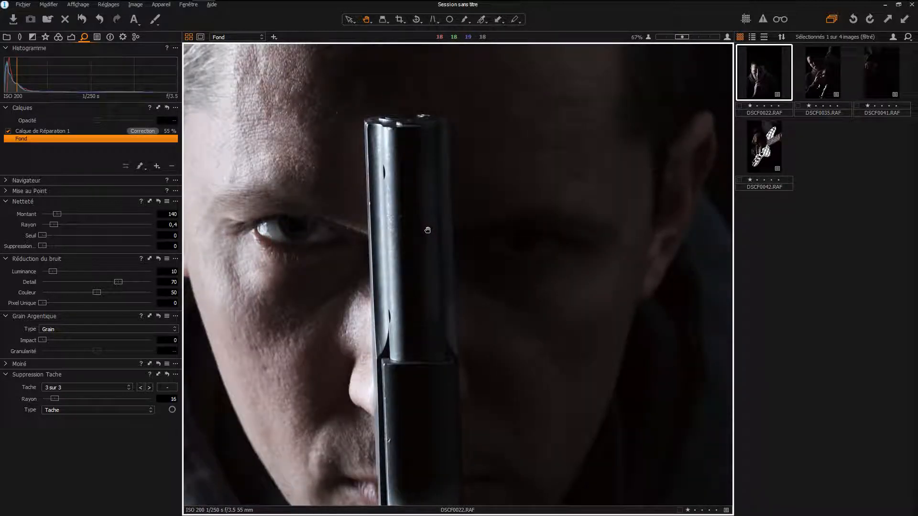
{"action": "left_click_drag", "start_coordinate": [414, 314], "coordinate": [411, 124]}
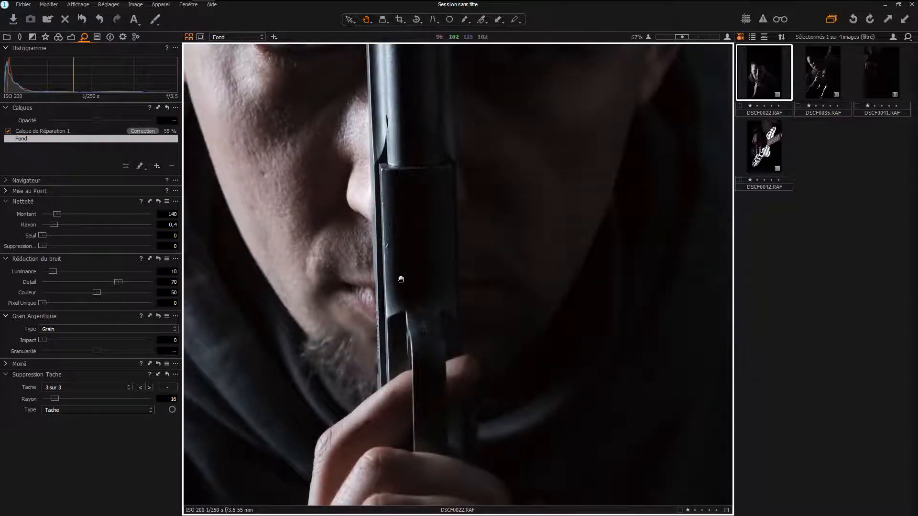
{"action": "left_click_drag", "start_coordinate": [418, 314], "coordinate": [422, 260]}
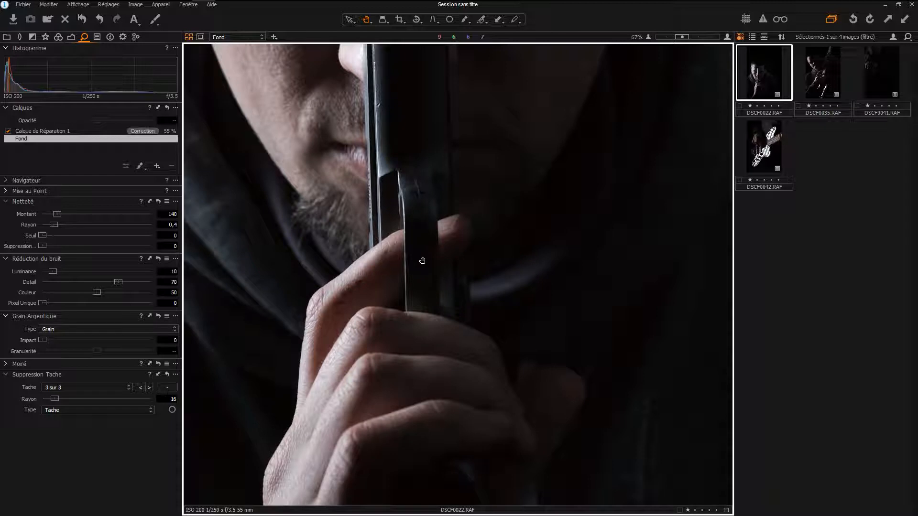
{"action": "left_click_drag", "start_coordinate": [416, 178], "coordinate": [418, 317]}
{"action": "scroll", "coordinate": [399, 177], "scroll_direction": "down", "scroll_amount": 4}
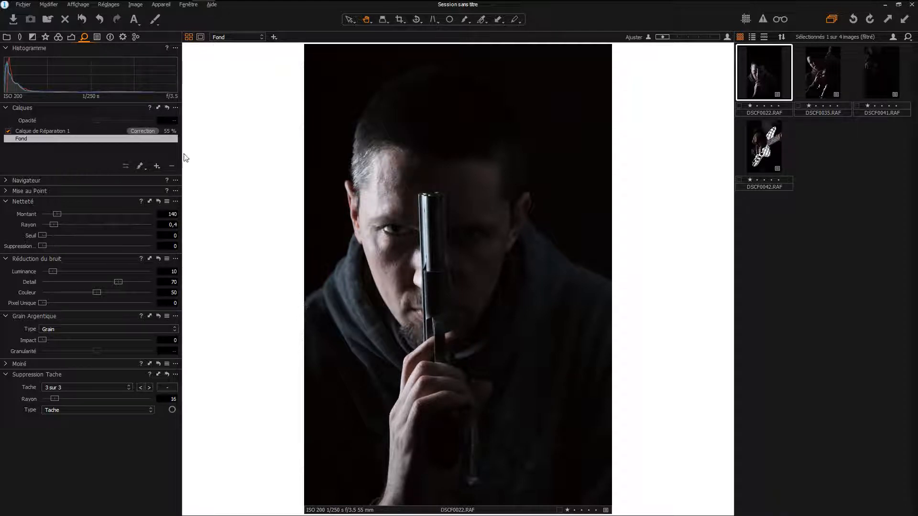
- Add a new recipe to the processing presets and delete it from the list
{"action": "left_click", "coordinate": [123, 37]}
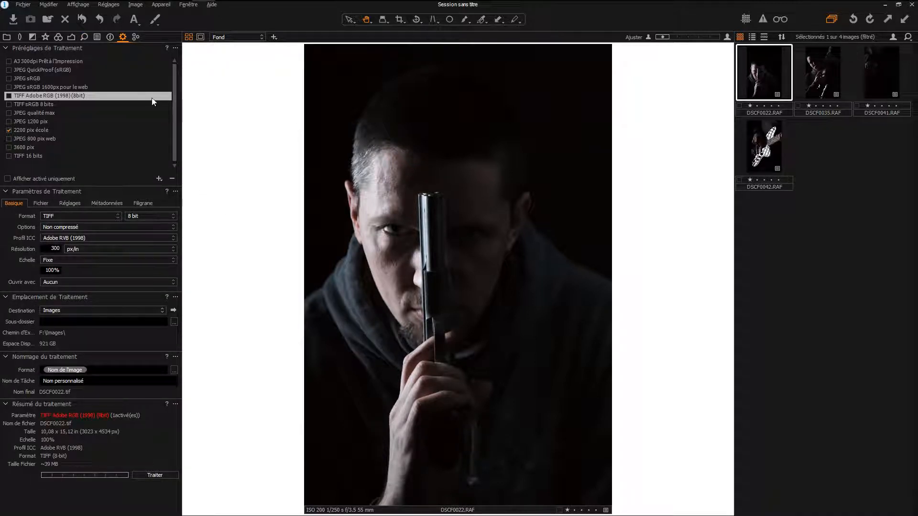
{"action": "mouse_move", "coordinate": [154, 100]}
{"action": "left_click", "coordinate": [159, 179]}
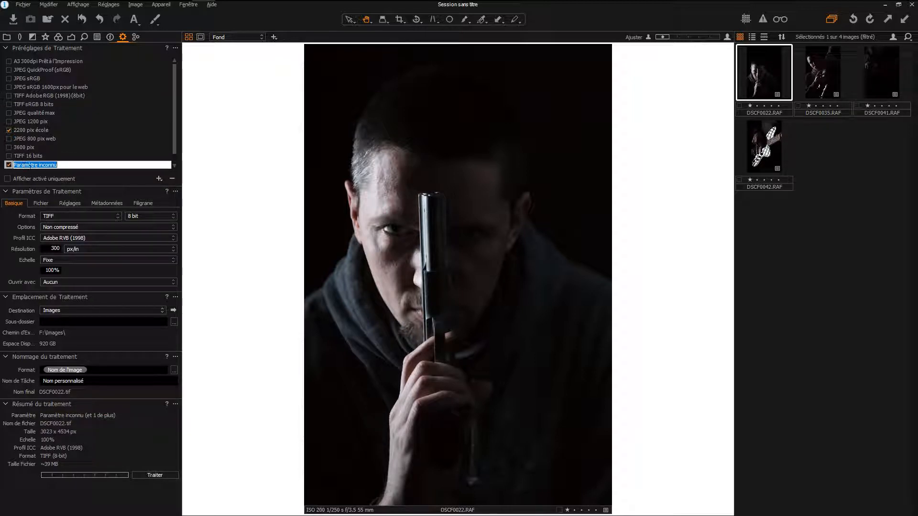
{"action": "left_click", "coordinate": [17, 166]}
{"action": "left_click", "coordinate": [172, 179]}
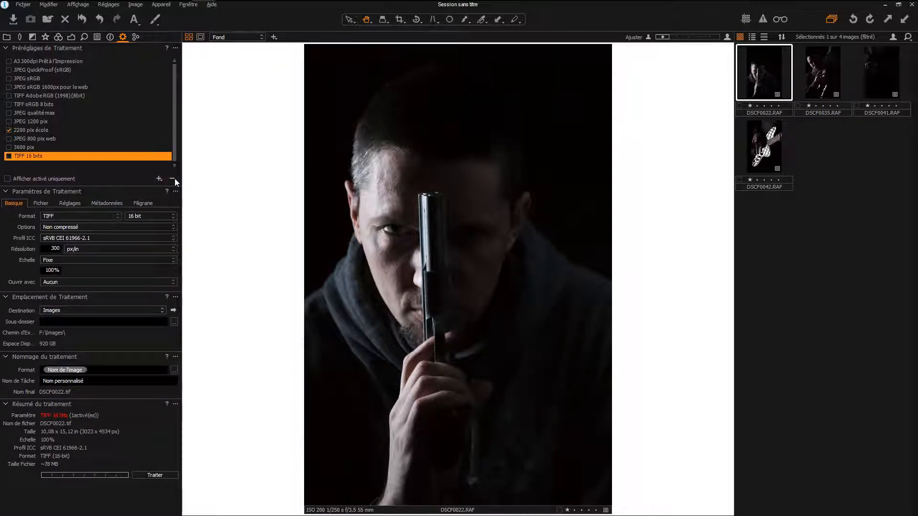
- Review the JPEG qualité max recipe's basic, file, adjustment and watermark settings, keeping output sharpening on Gain de Netteté de Sortie pour Affichage
{"action": "left_click", "coordinate": [36, 113]}
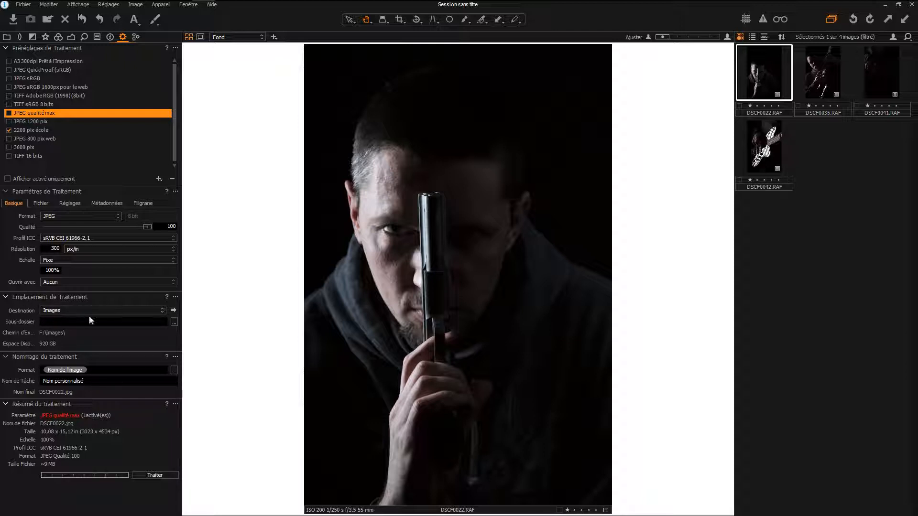
{"action": "left_click", "coordinate": [43, 202]}
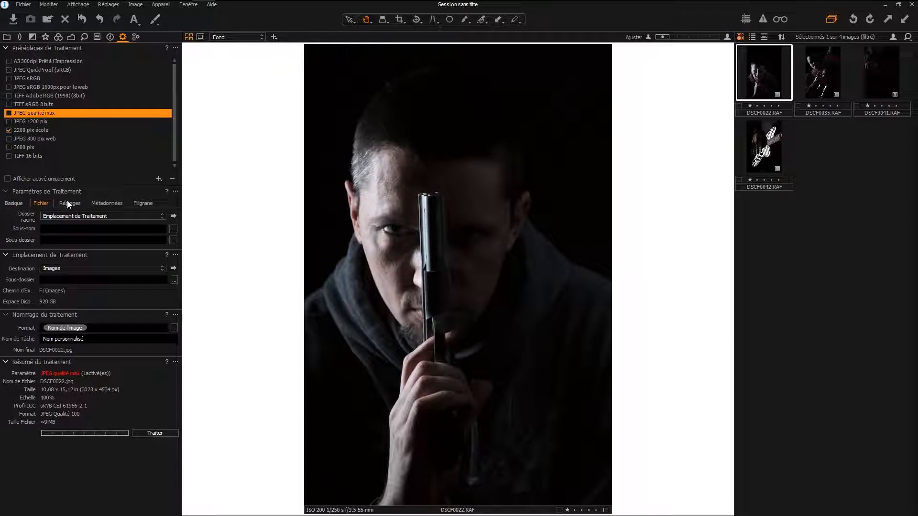
{"action": "left_click", "coordinate": [67, 201]}
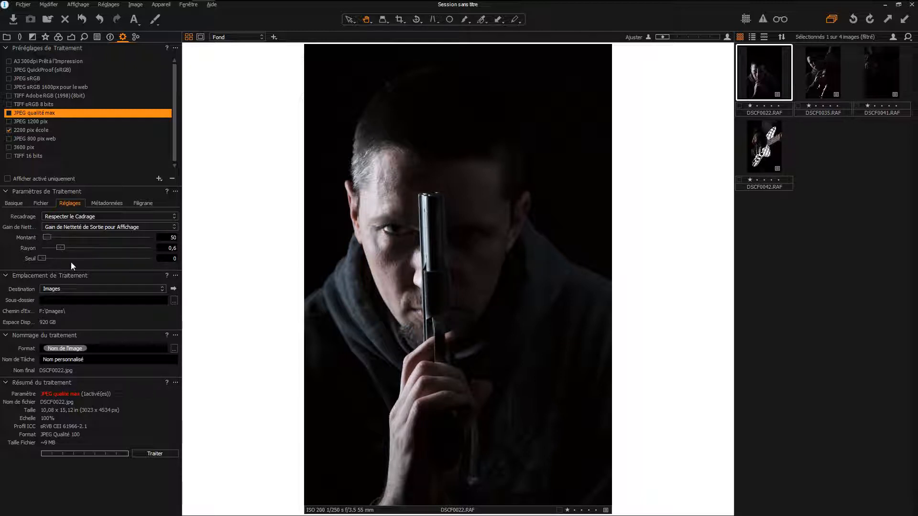
{"action": "left_click", "coordinate": [79, 228]}
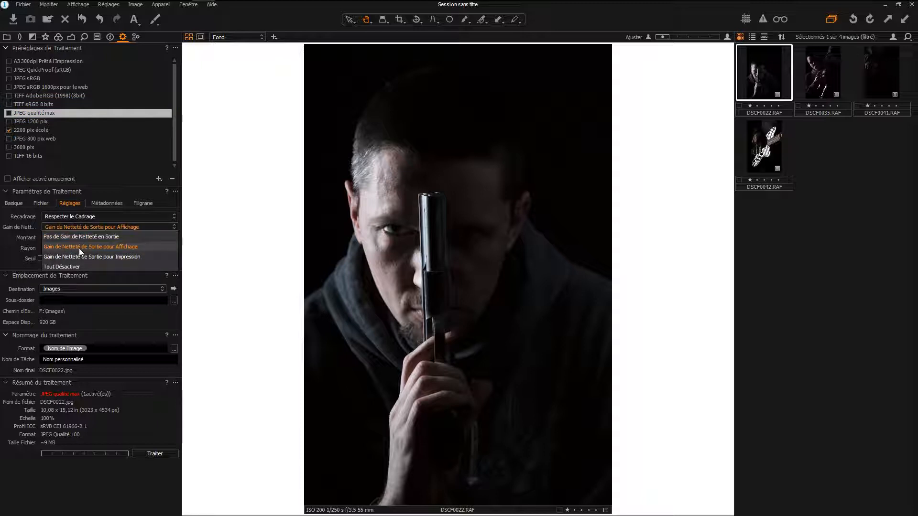
{"action": "left_click", "coordinate": [119, 249]}
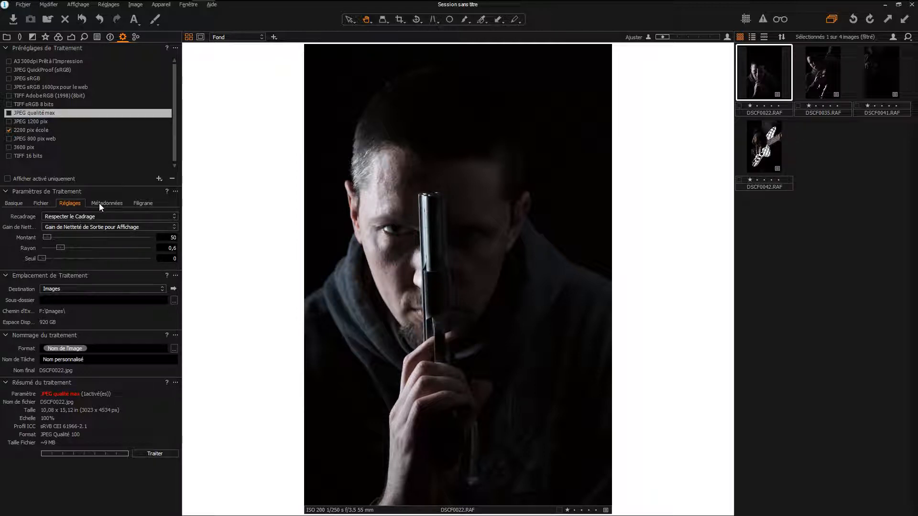
{"action": "left_click", "coordinate": [148, 203]}
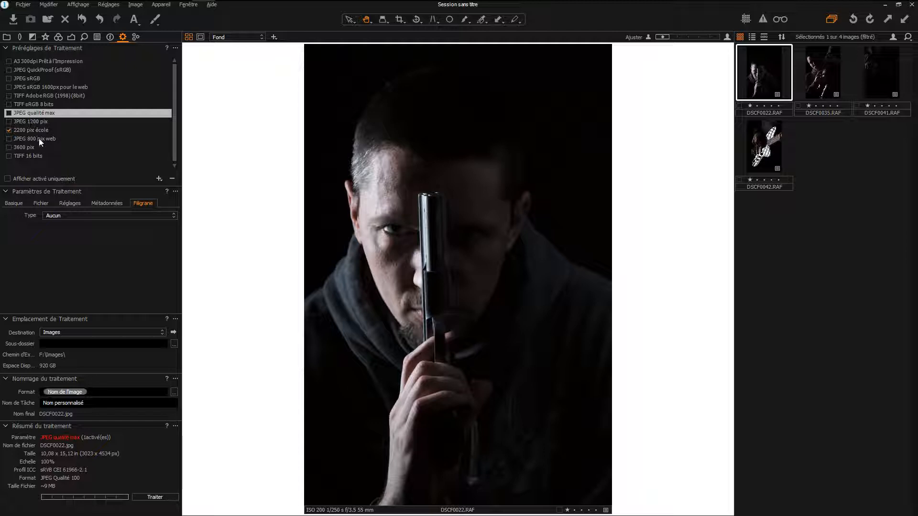
- Give the JPEG 1200 pix recipe an image watermark using DD photo.png from the Logo folder
{"action": "left_click", "coordinate": [30, 122]}
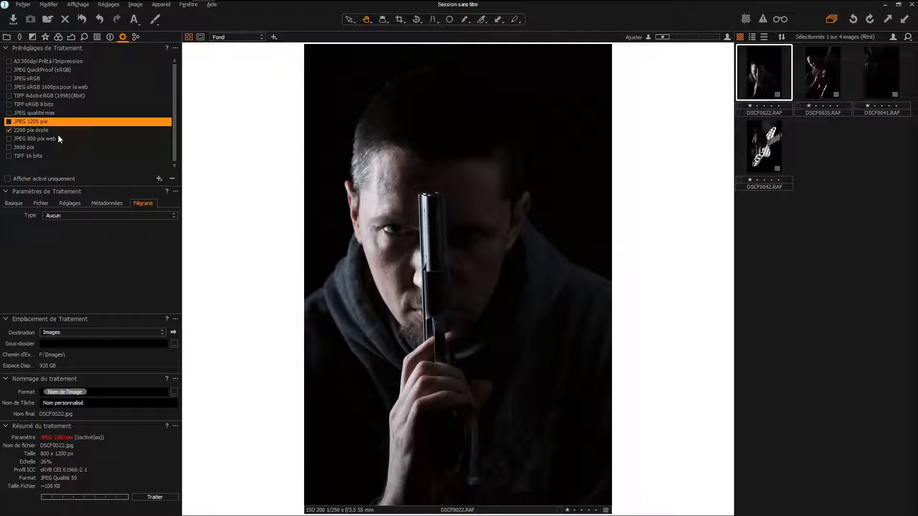
{"action": "left_click", "coordinate": [125, 214]}
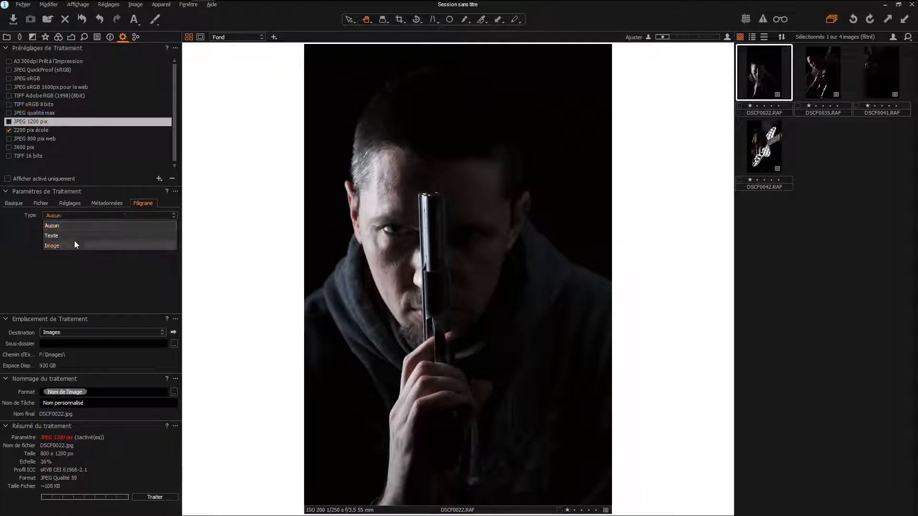
{"action": "left_click", "coordinate": [67, 245]}
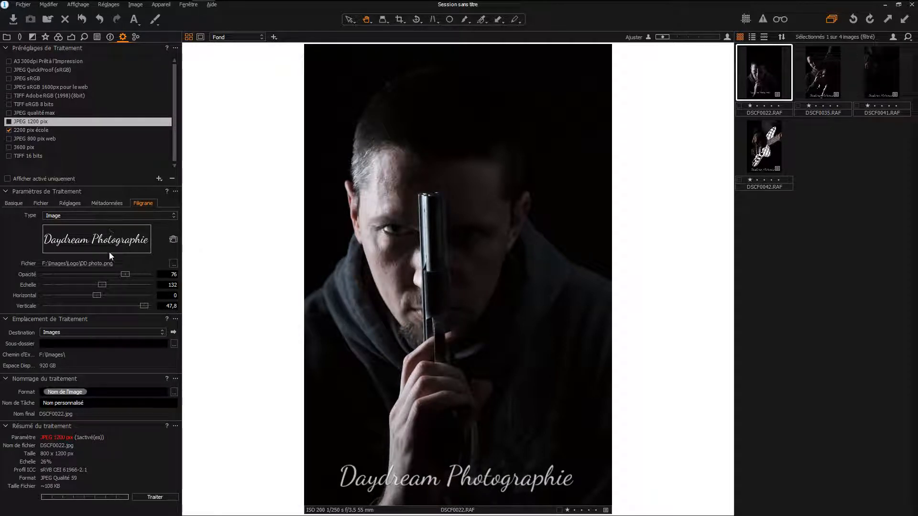
{"action": "left_click", "coordinate": [173, 265]}
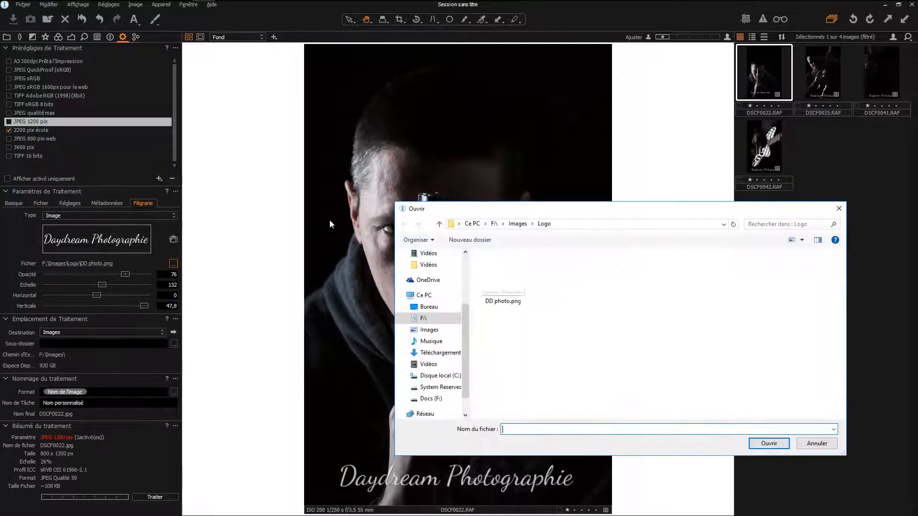
{"action": "left_click", "coordinate": [518, 302]}
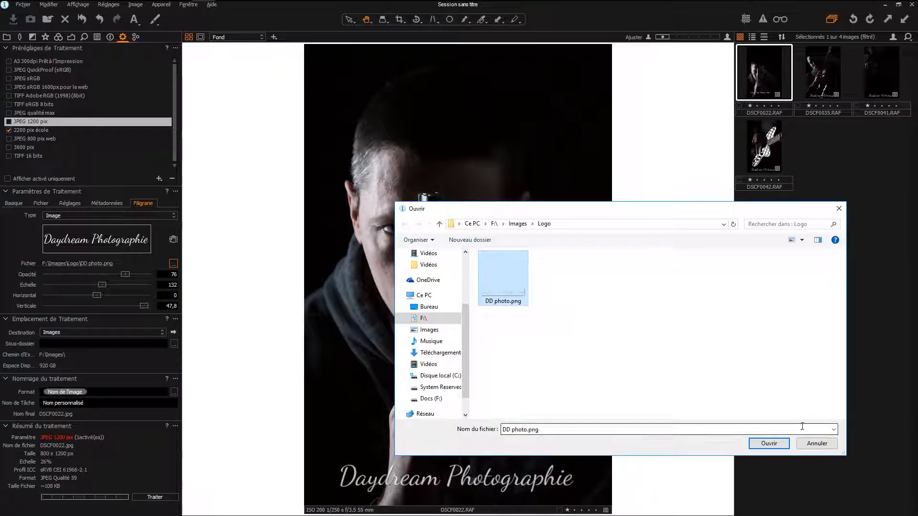
{"action": "left_click", "coordinate": [769, 443]}
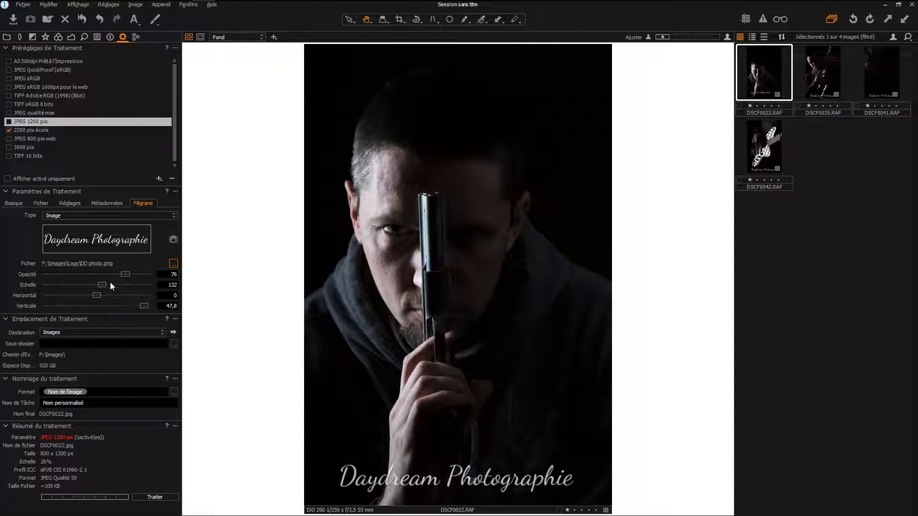
- Try the watermark at opacity 49, scale 113, horizontal 2,9 and vertical -49,7, and return its type to Aucun
{"action": "left_click_drag", "start_coordinate": [124, 276], "coordinate": [57, 295]}
{"action": "left_click_drag", "start_coordinate": [146, 306], "coordinate": [99, 294]}
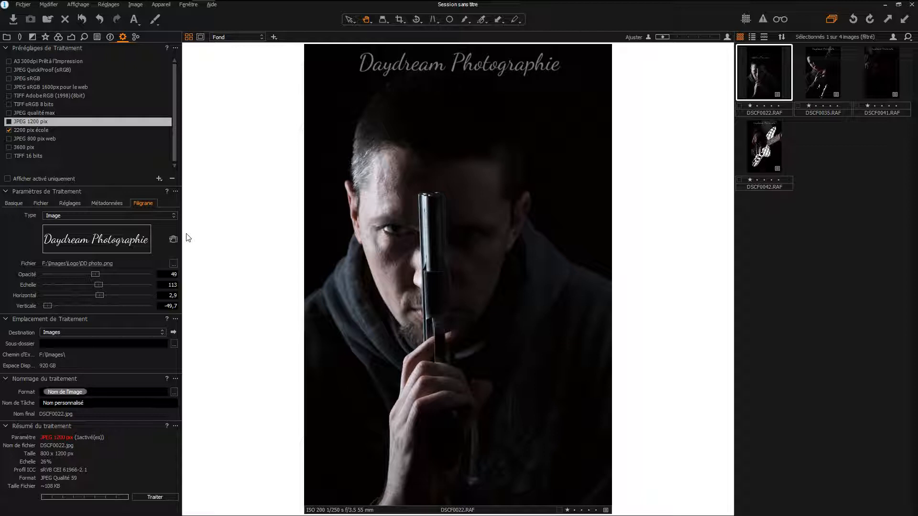
{"action": "left_click", "coordinate": [104, 215]}
{"action": "left_click", "coordinate": [79, 227]}
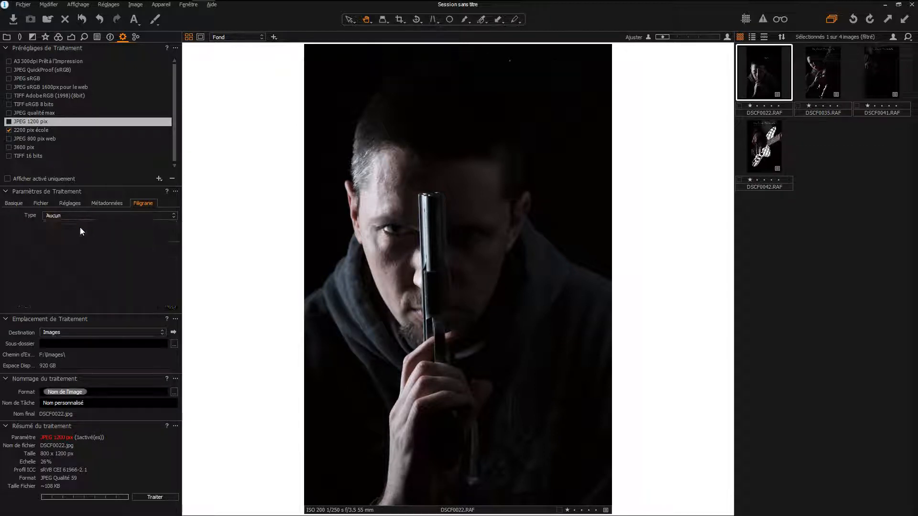
- Disable the 2200 pix école recipe, enable JPEG qualité max and process DSCF0022.RAF
{"action": "left_click", "coordinate": [10, 131]}
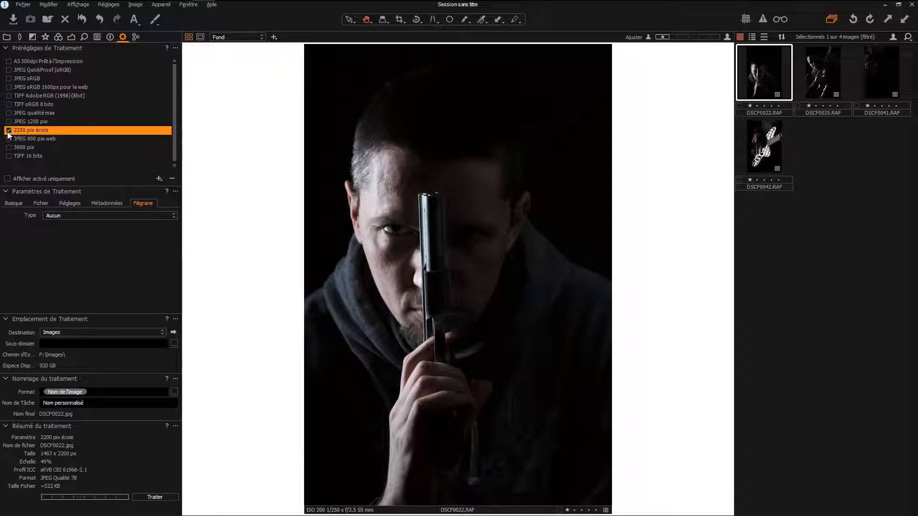
{"action": "left_click", "coordinate": [9, 131]}
{"action": "left_click", "coordinate": [32, 114]}
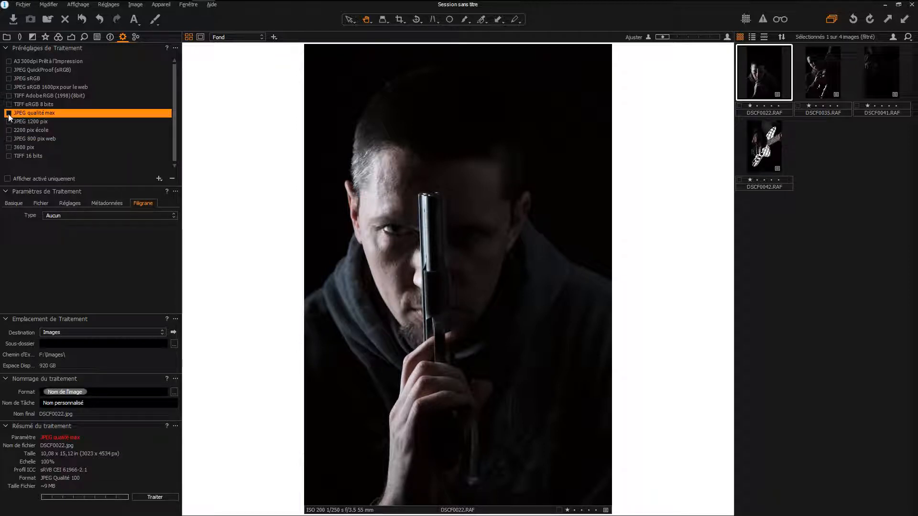
{"action": "left_click", "coordinate": [9, 113]}
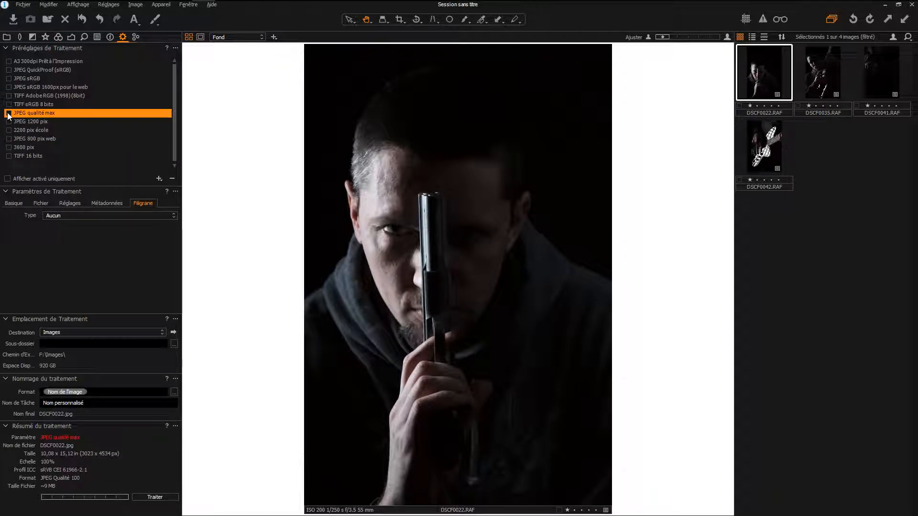
{"action": "left_click", "coordinate": [161, 498]}
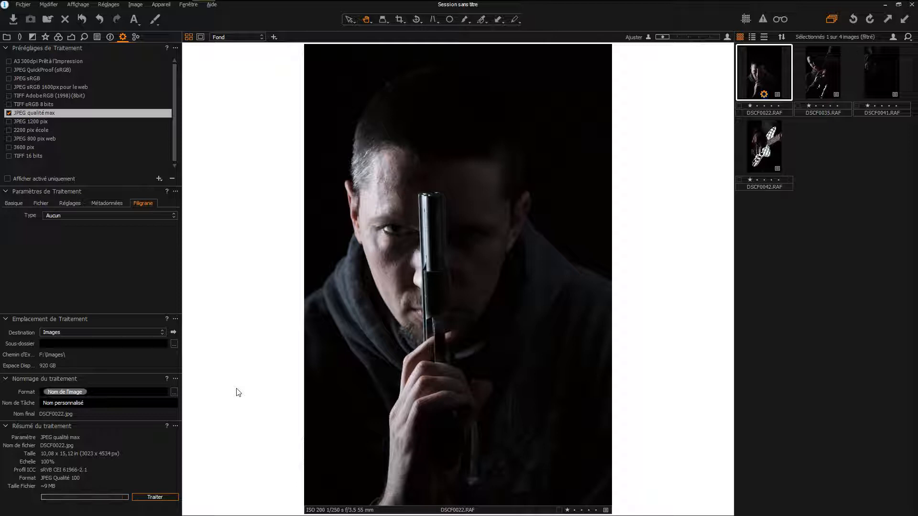
- Switch to FastStone Image Viewer and view the exported portrait from the Images folder in full screen
{"action": "mouse_move", "coordinate": [181, 1]}
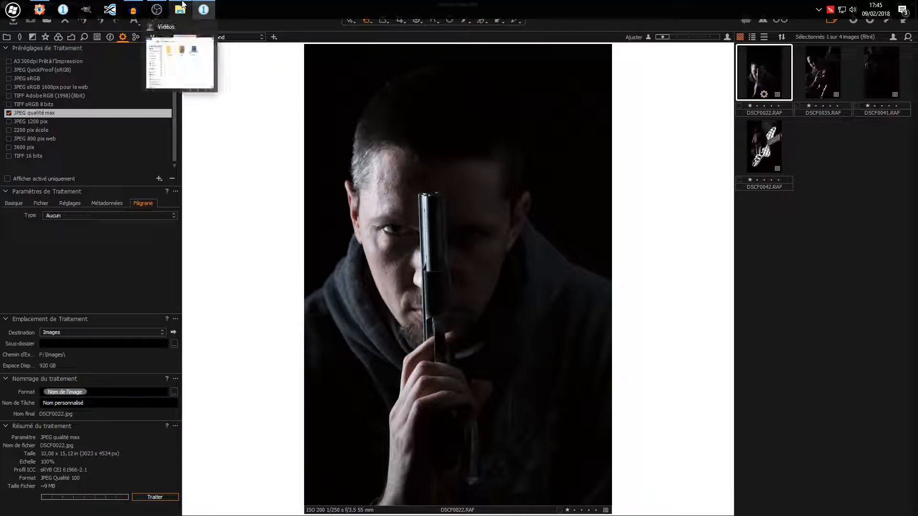
{"action": "left_click", "coordinate": [150, 49]}
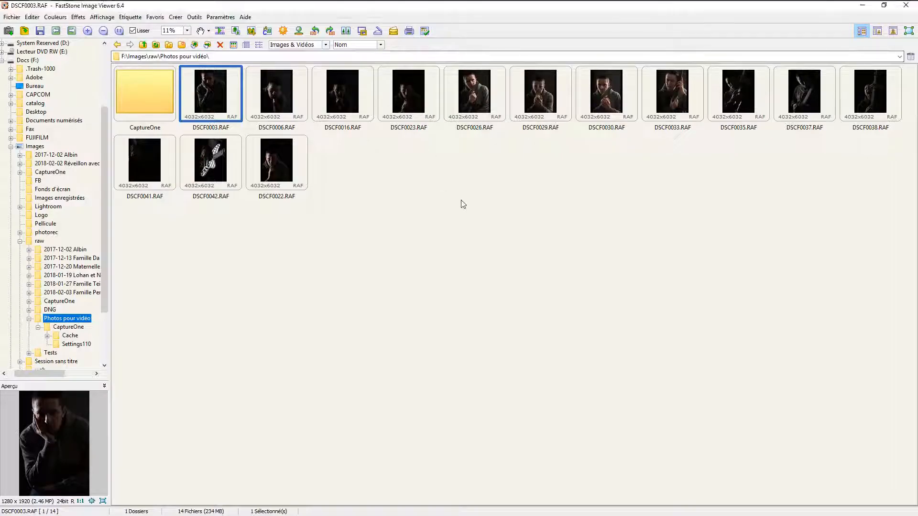
{"action": "scroll", "coordinate": [96, 182], "scroll_direction": "up", "scroll_amount": 2}
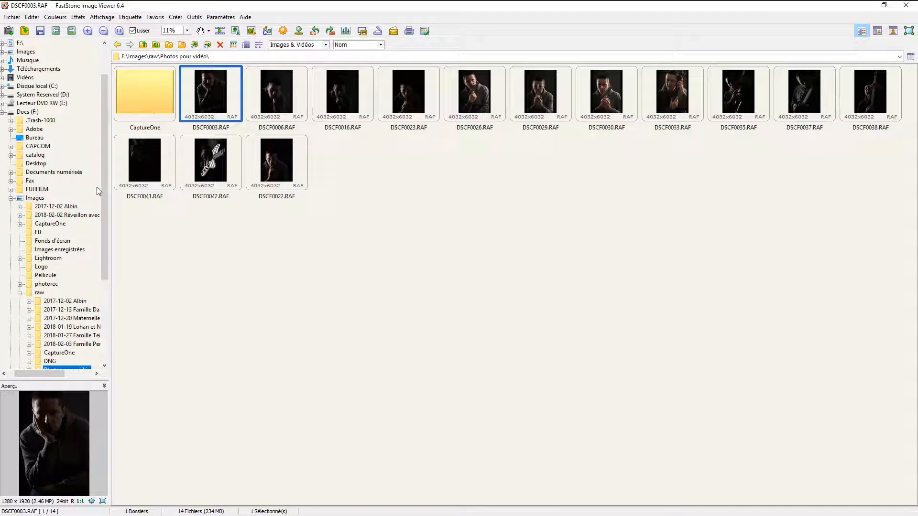
{"action": "left_click", "coordinate": [34, 197]}
{"action": "double_click", "coordinate": [216, 173]}
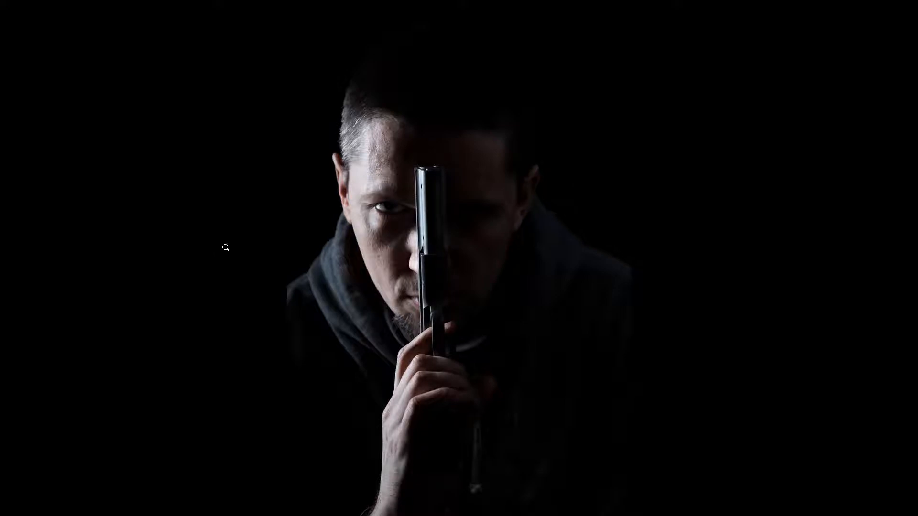
{"action": "left_click", "coordinate": [461, 212]}
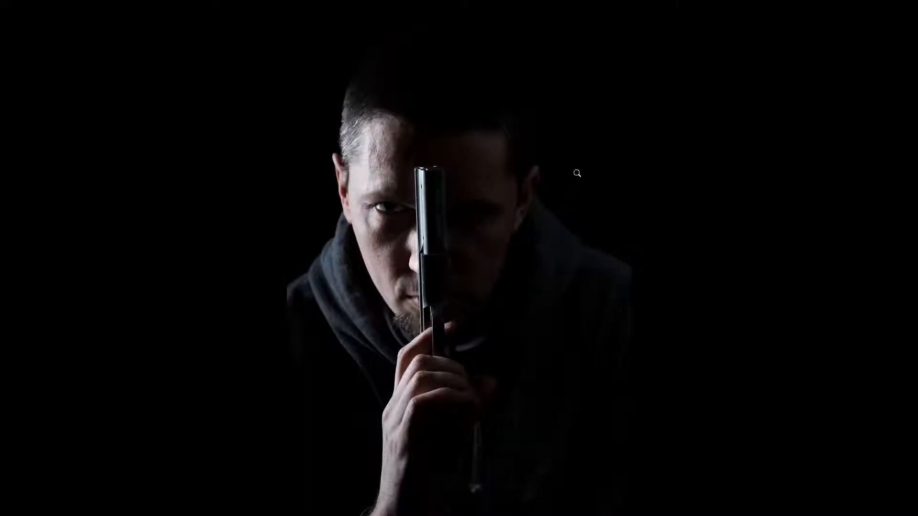